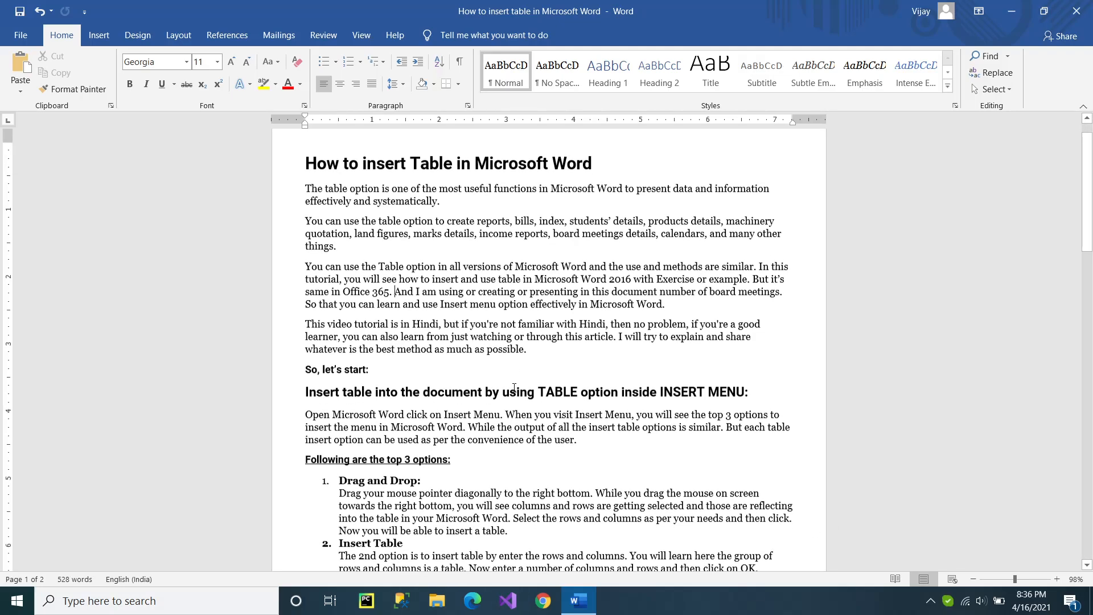
Read through the tutorial document from its introduction to the Number of Board Meetings exercise.
scroll(469, 386, "down", 6)
scroll(522, 376, "up", 7)
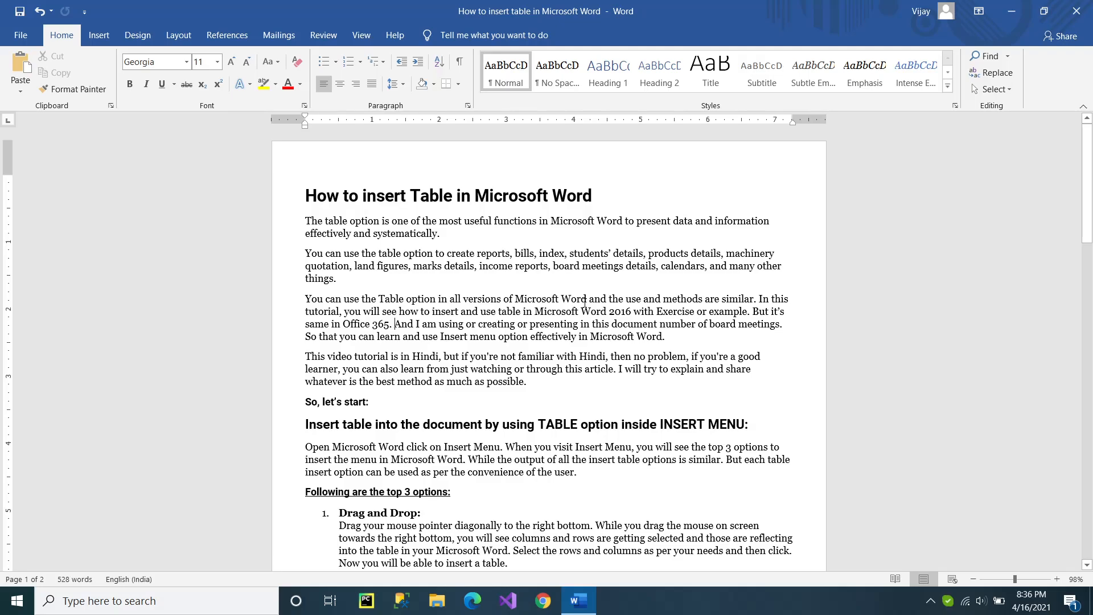
scroll(589, 308, "down", 8)
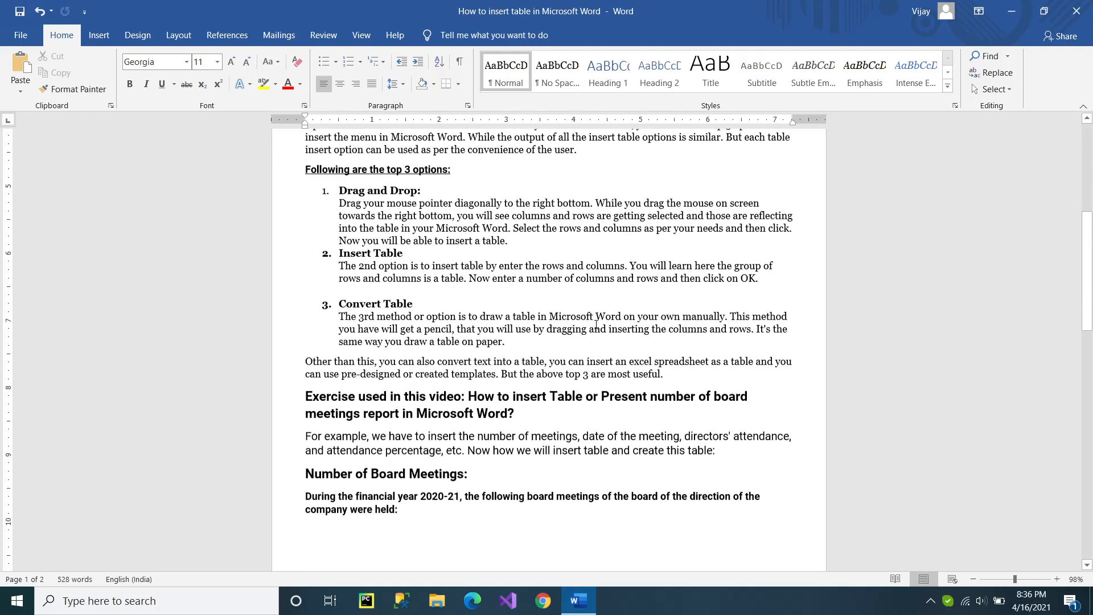
scroll(598, 319, "up", 7)
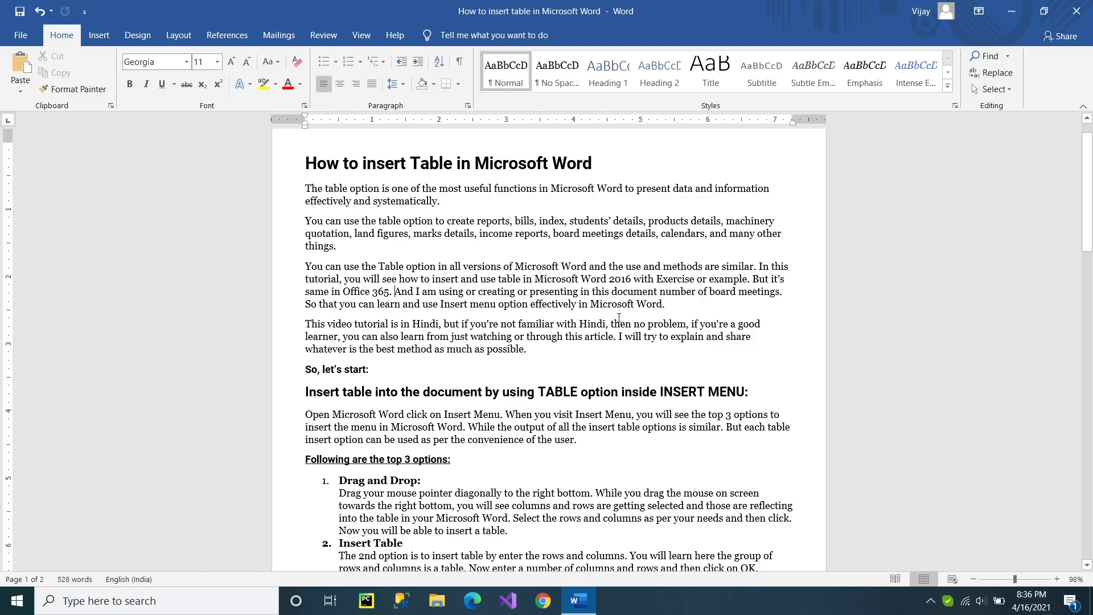
scroll(619, 317, "down", 8)
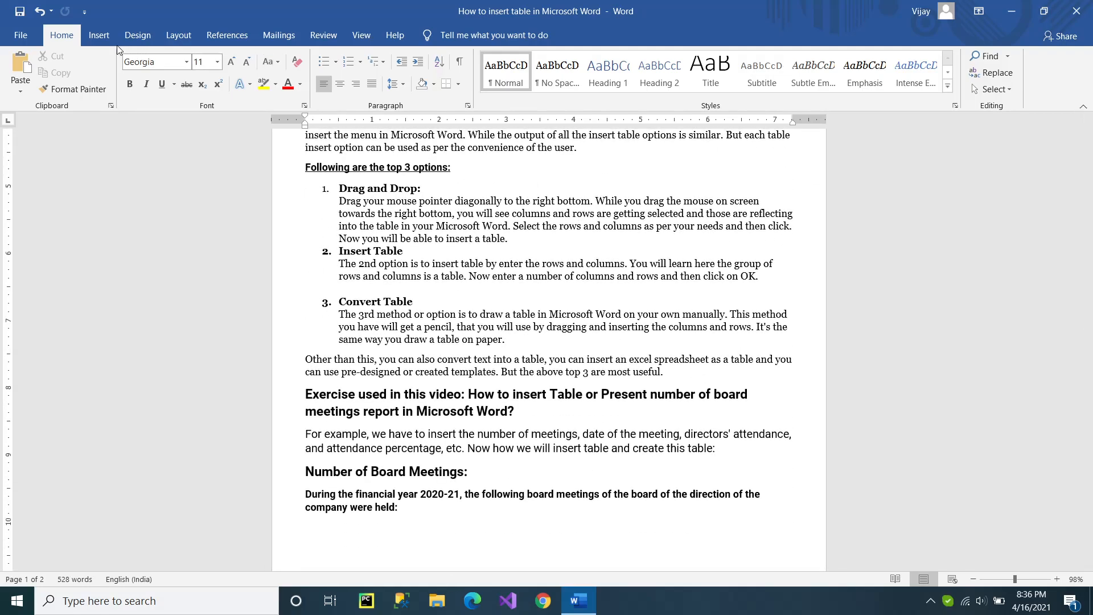
Examine the available options for inserting a table, including the size grid, Insert Table, Draw Table and Quick Tables.
left_click(99, 34)
left_click(61, 35)
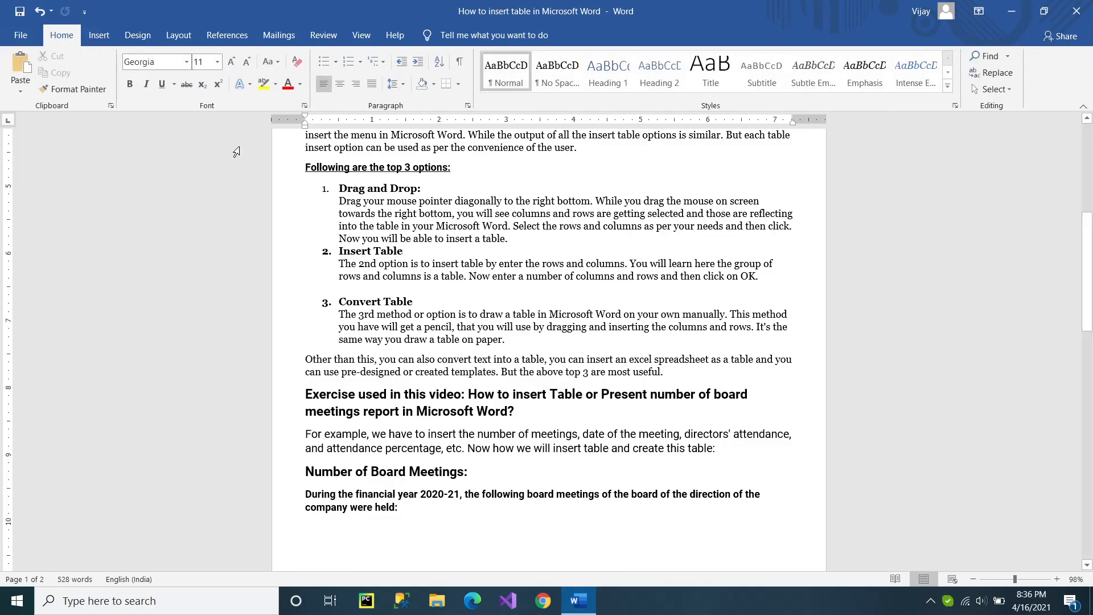
left_click(482, 226)
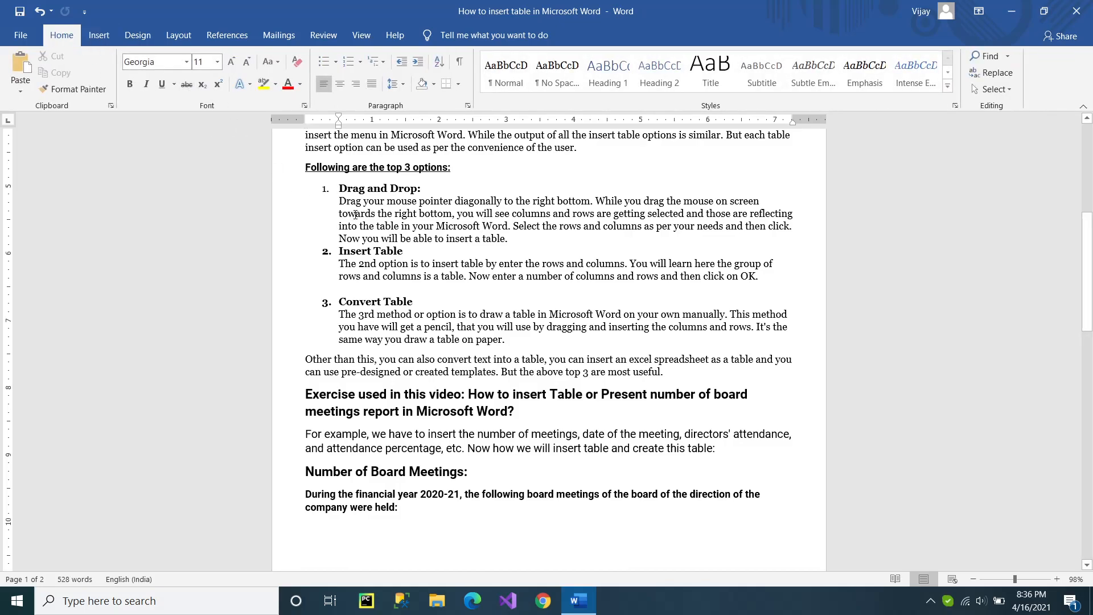
left_click(99, 36)
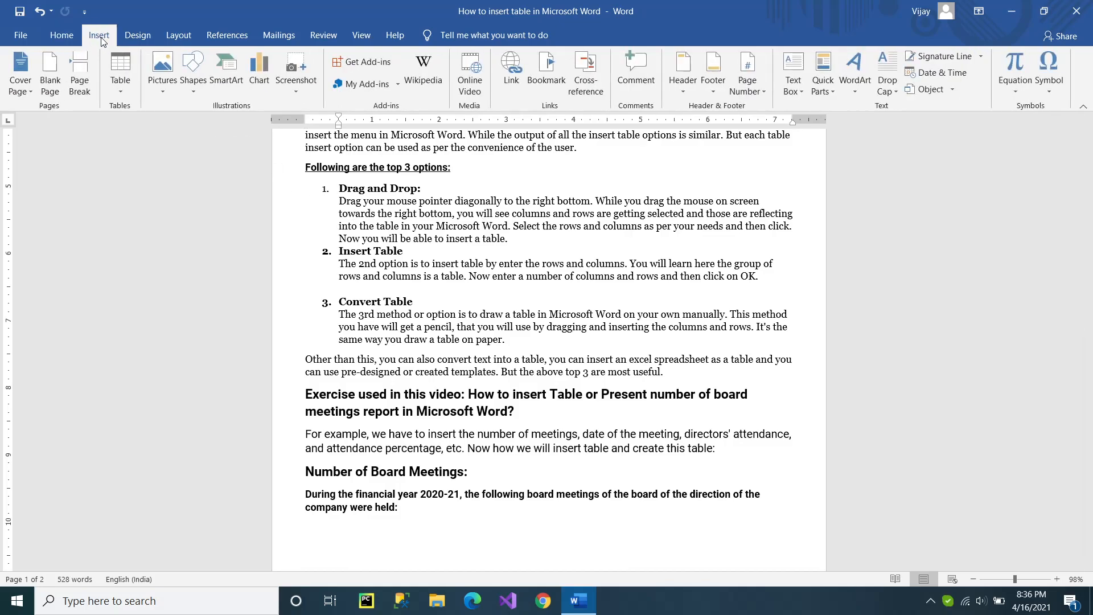
left_click(124, 91)
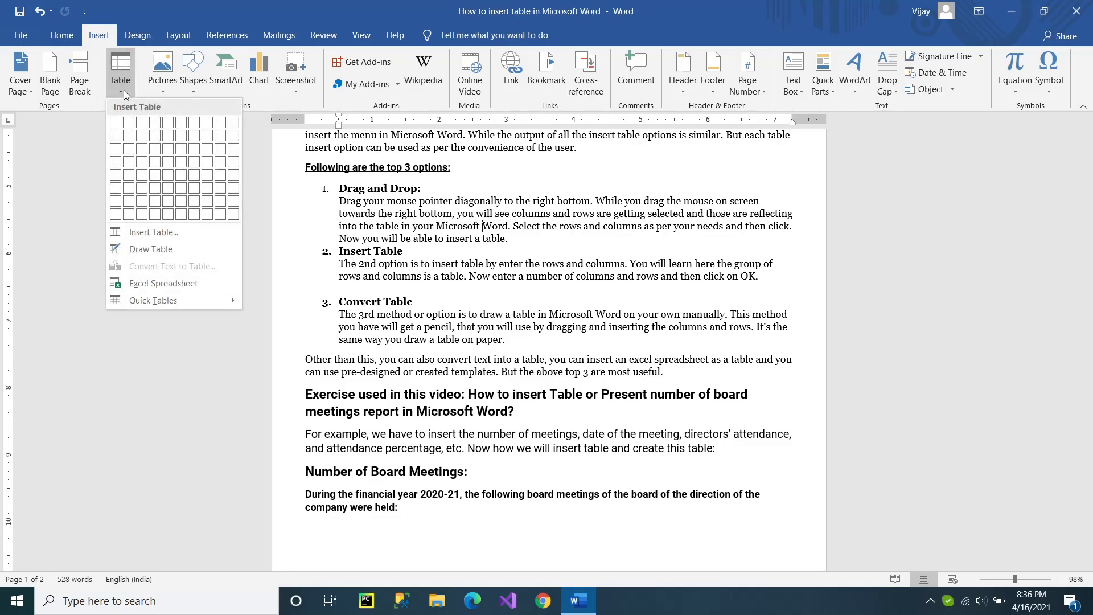
left_click(125, 89)
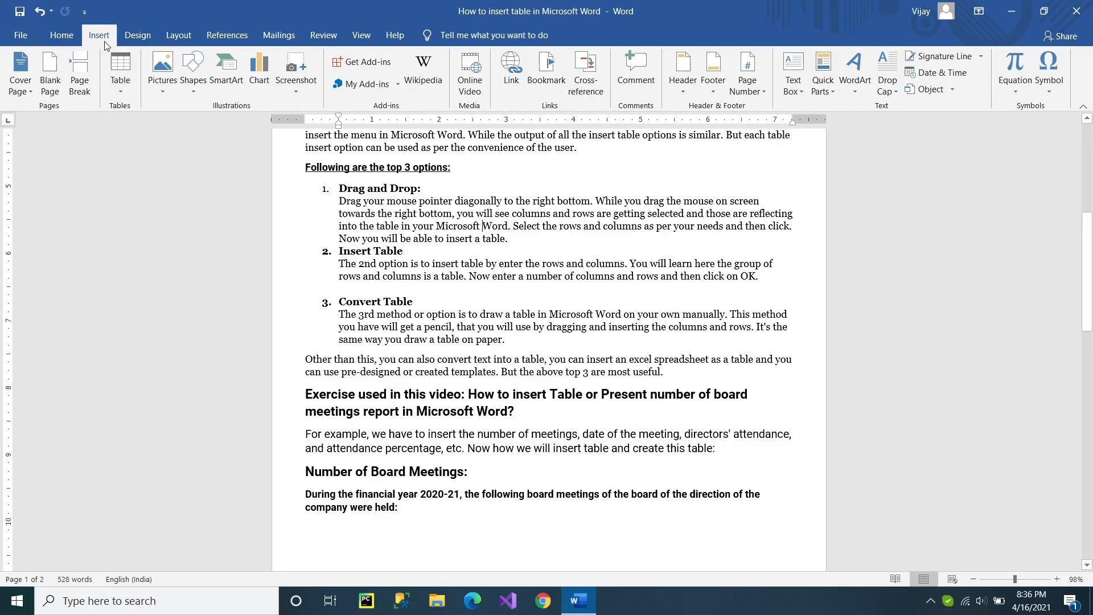
left_click(122, 91)
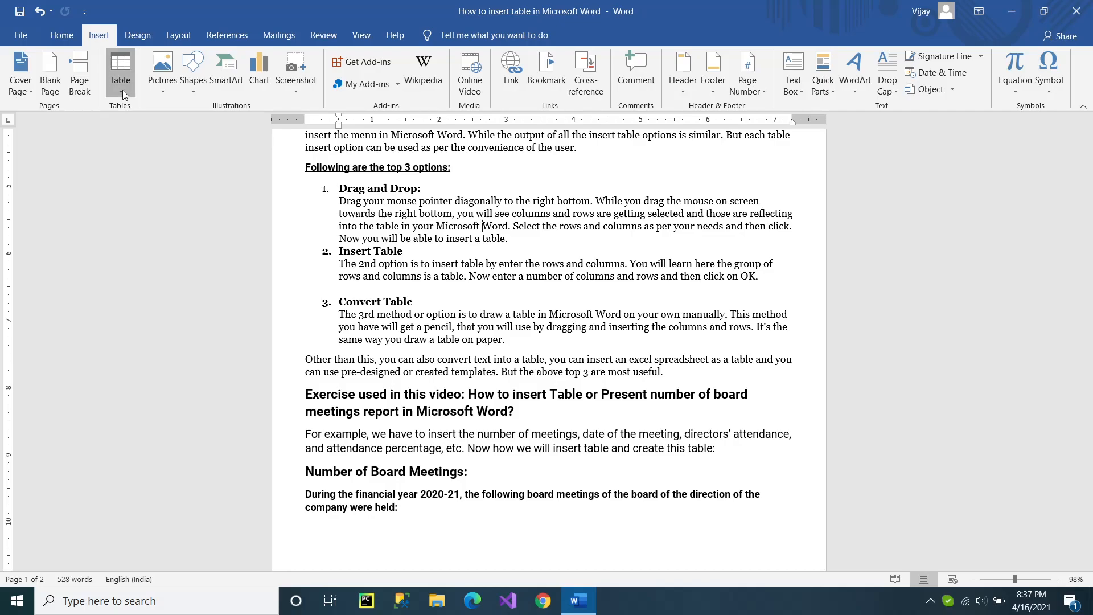
left_click(131, 71)
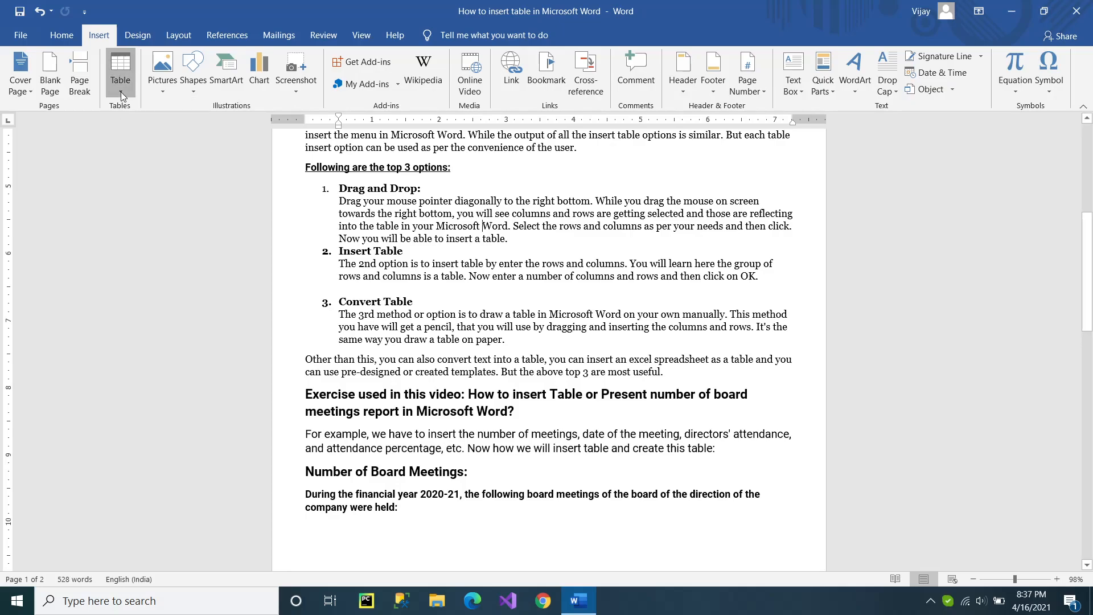
left_click(121, 91)
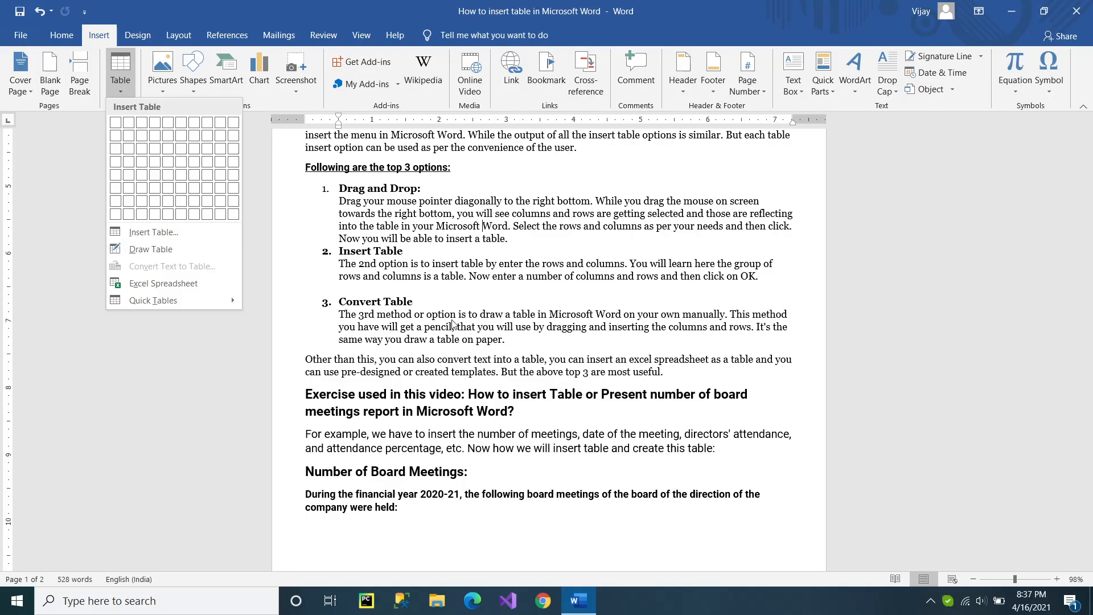
left_click(449, 322)
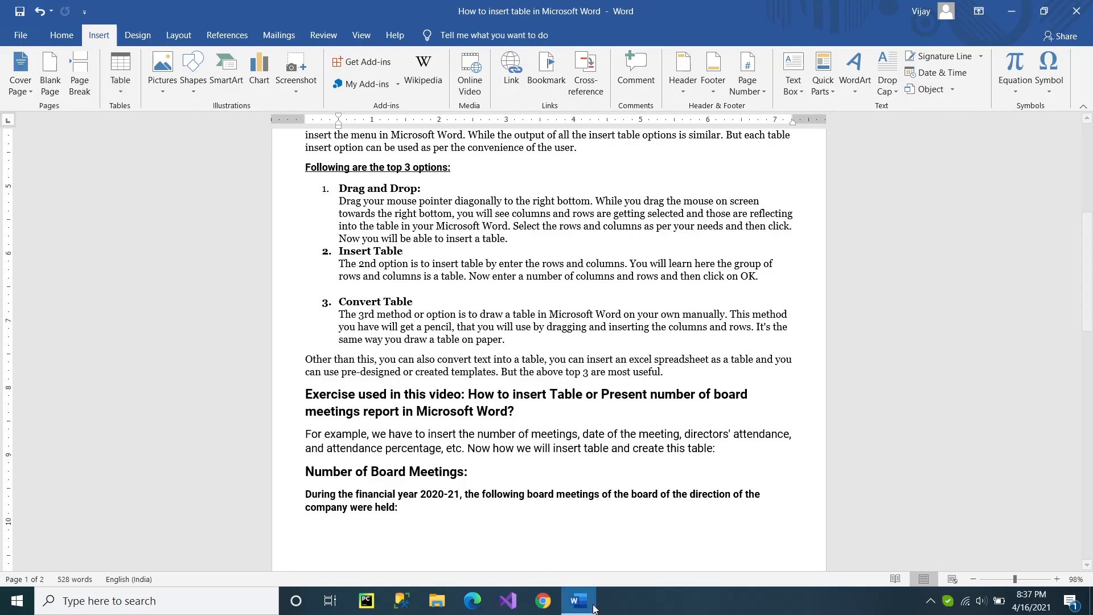
Create a new blank document and insert a table with 4 columns and 6 rows.
key("ctrl+n")
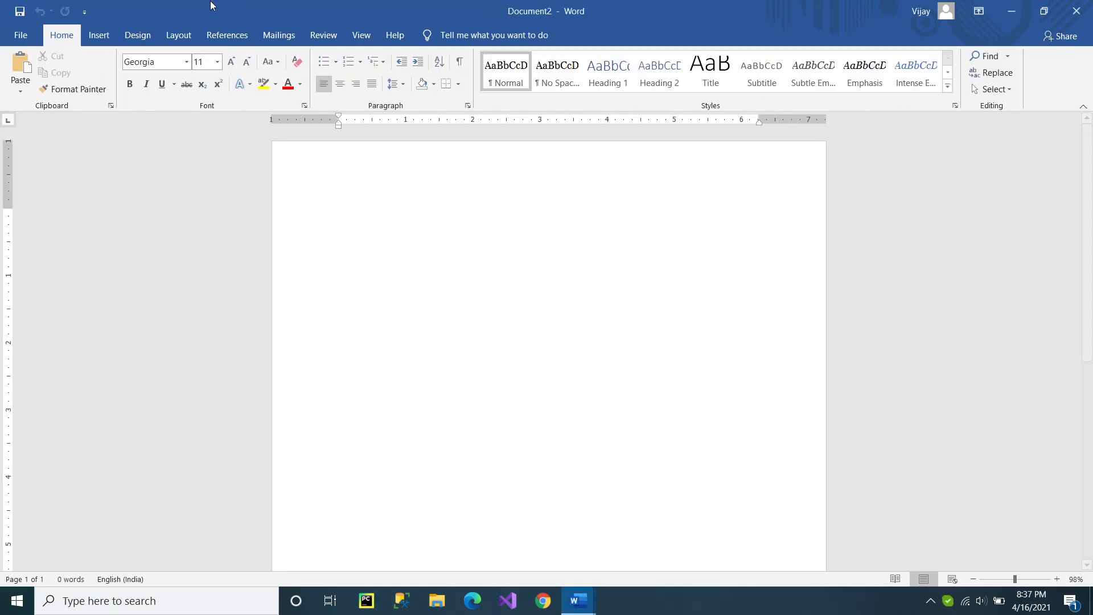
left_click(98, 35)
left_click(122, 89)
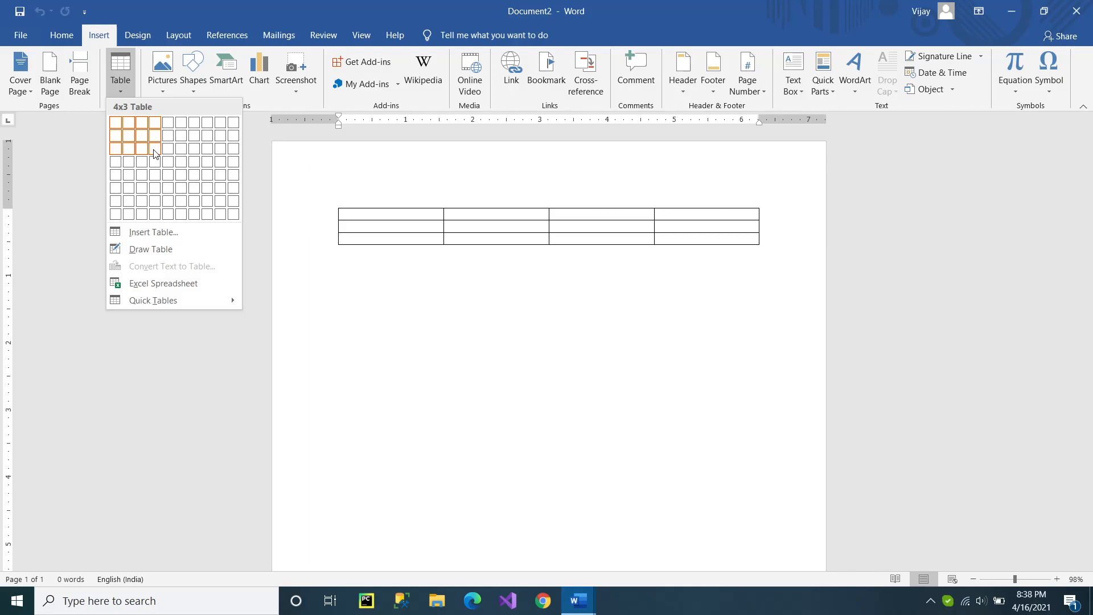
left_click(157, 189)
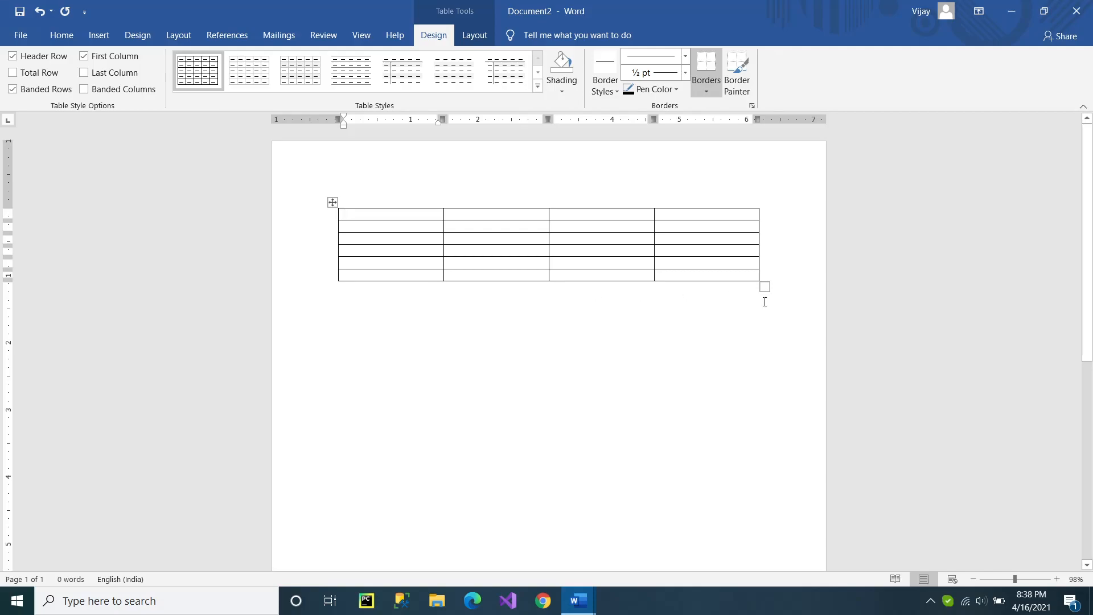
Add one row at the end of the table, trying and removing a line break in its last cell.
left_click(794, 276)
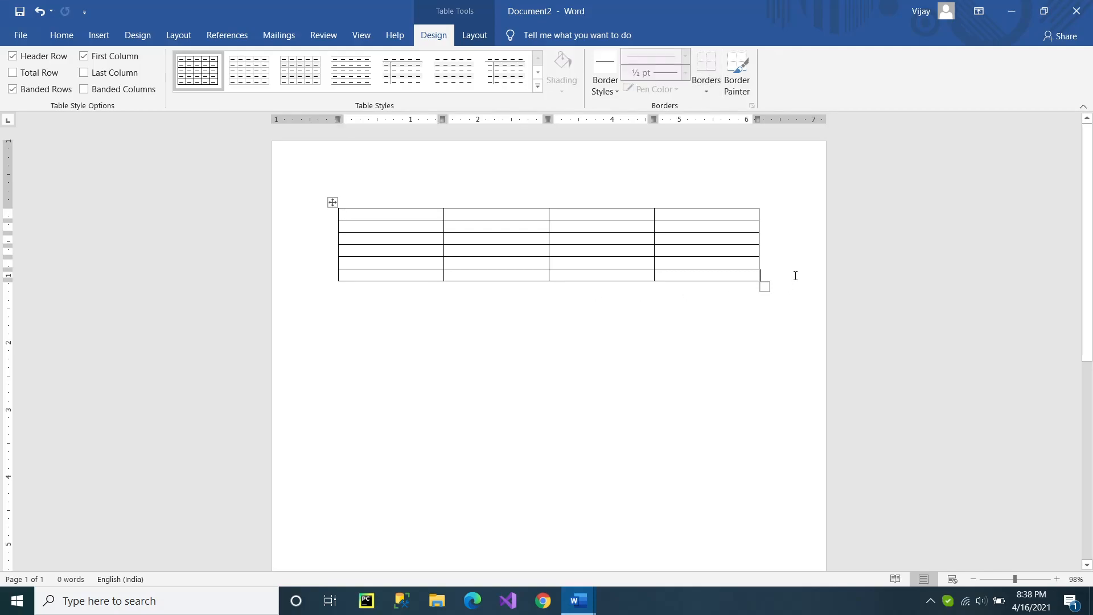
key("Return")
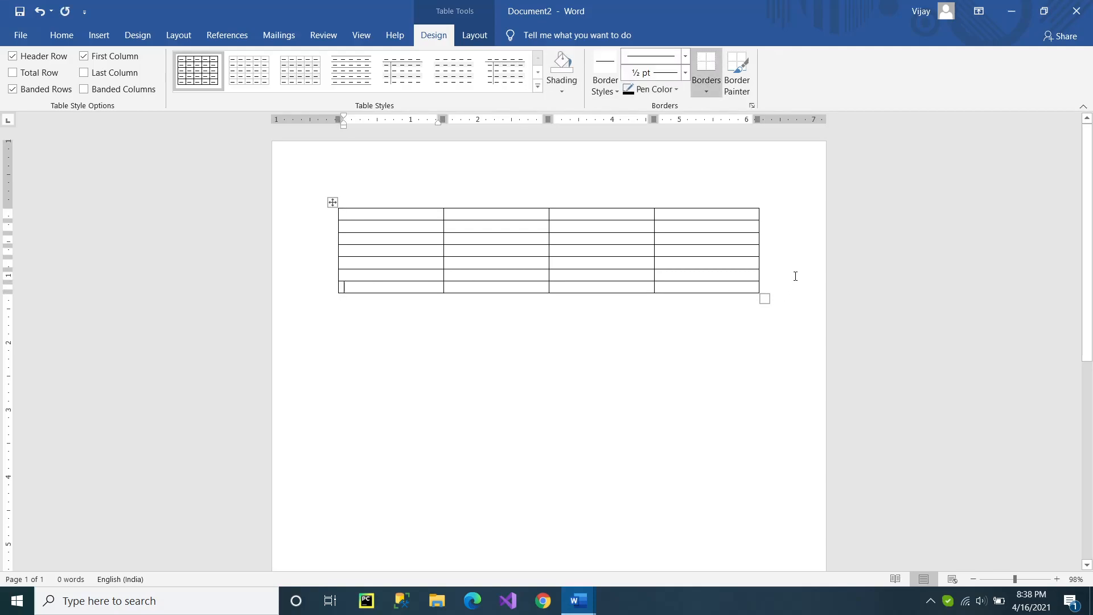
left_click(720, 288)
key("Return")
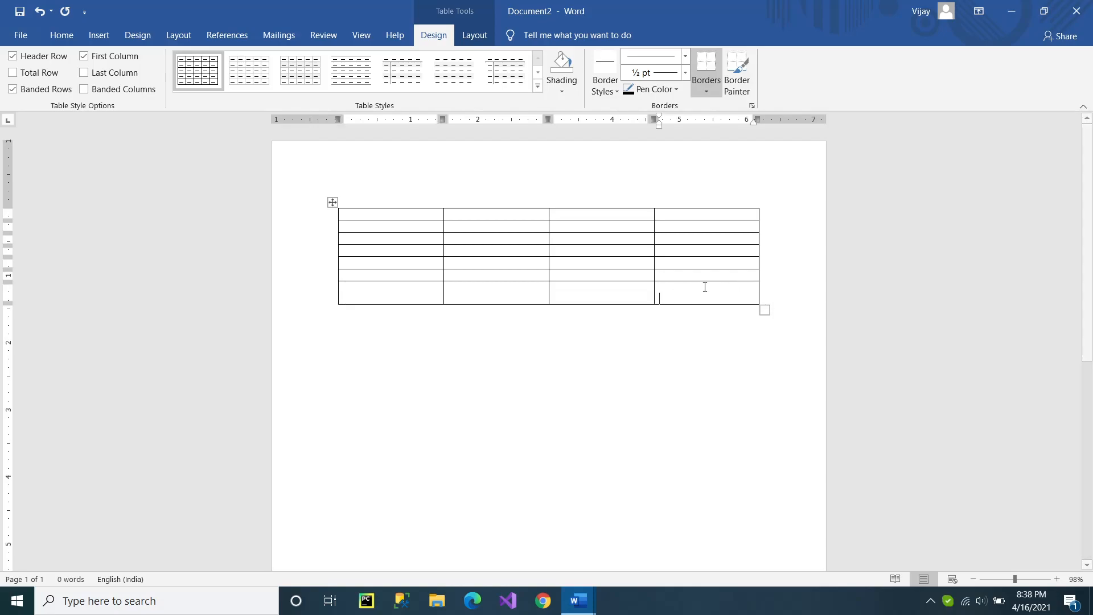
key("BackSpace")
Add two more rows at the end of the table and remove the extra line breaks from the last row.
left_click(789, 285)
key("Return")
left_click(766, 292)
key("Return")
key("Return")
key("Return")
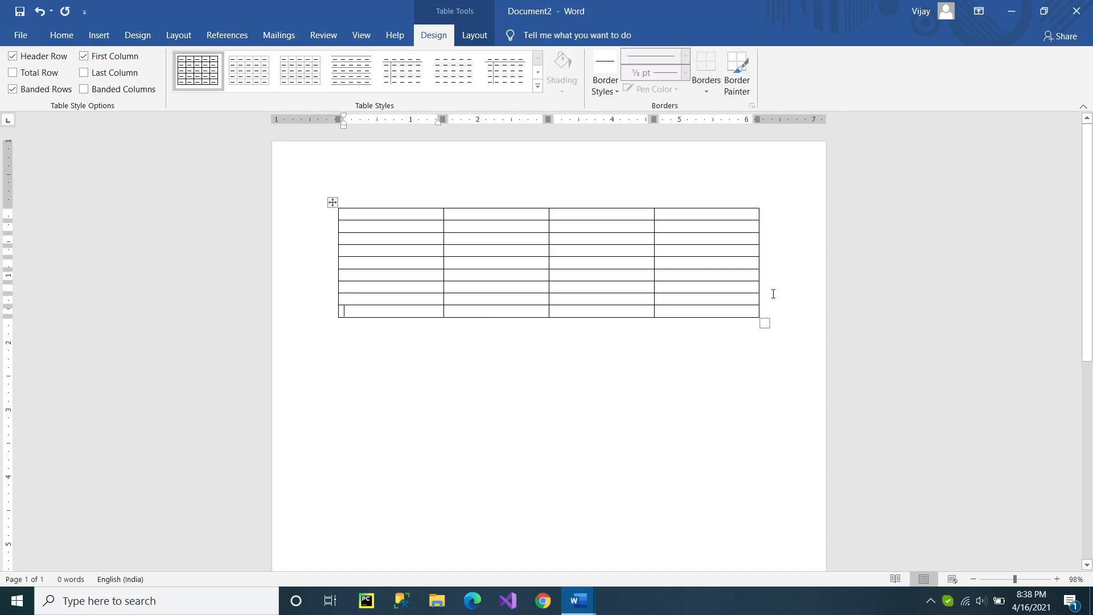
key("BackSpace")
key("BackSpace")
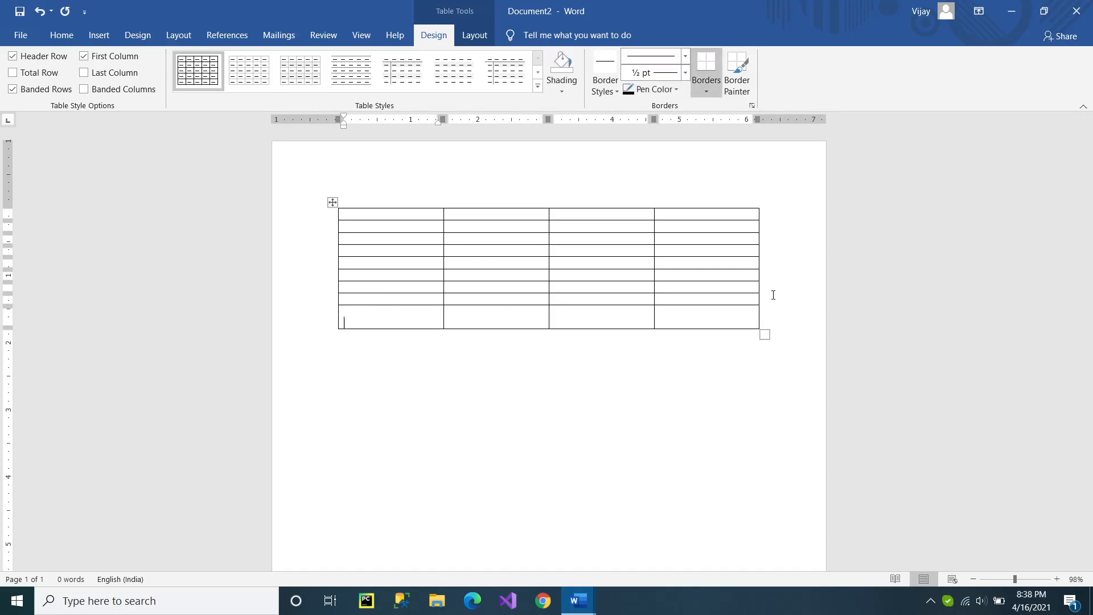
left_click(771, 306)
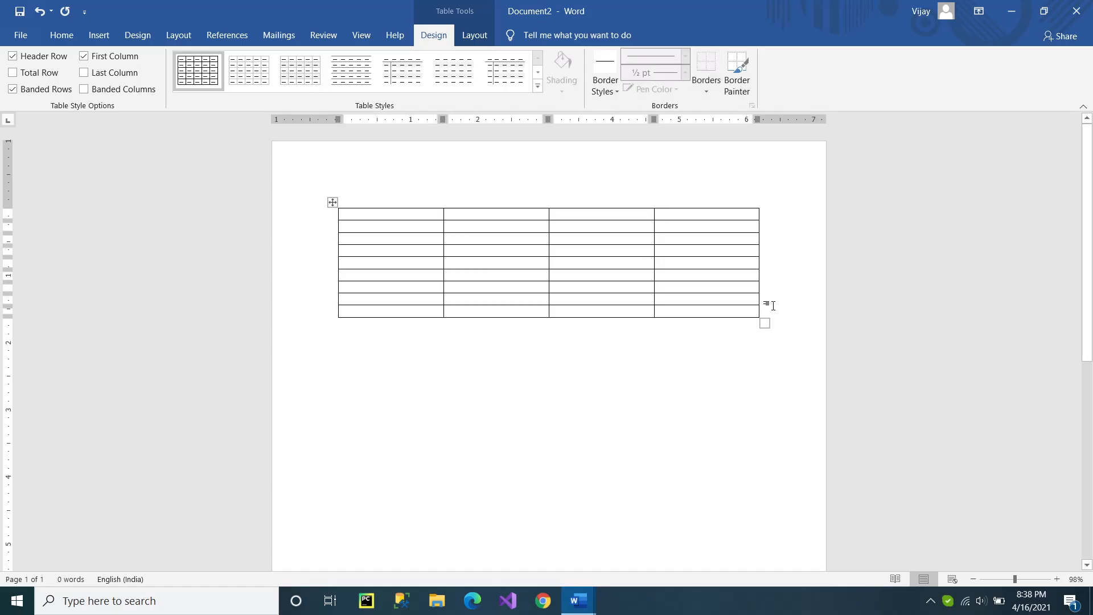
Select the whole table and preview the Grid Table 5 Dark - Accent 4 style without applying it.
left_click(459, 263)
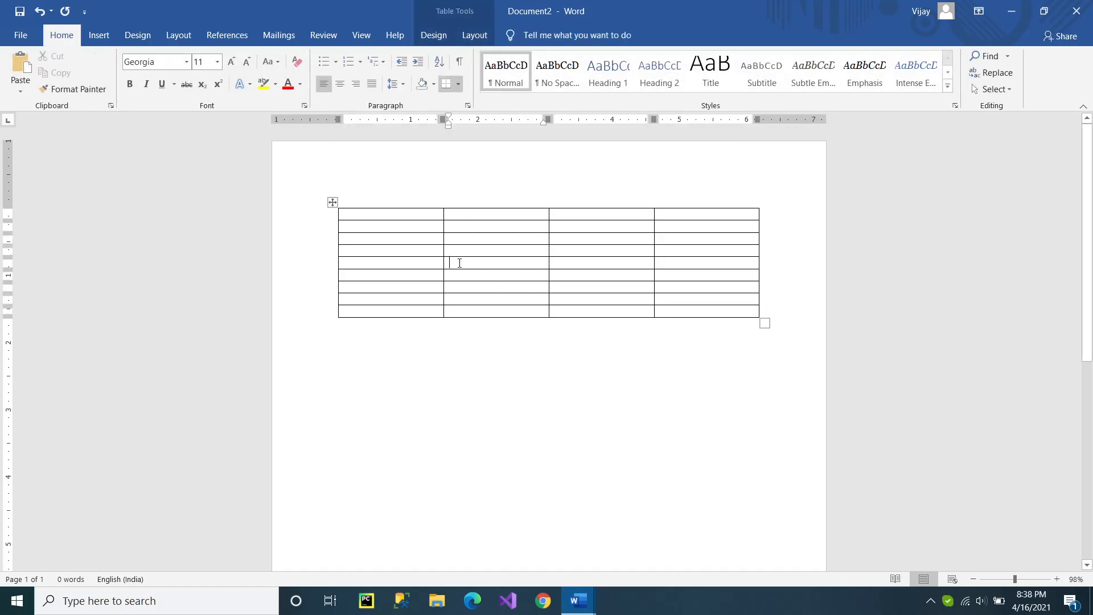
left_click(333, 203)
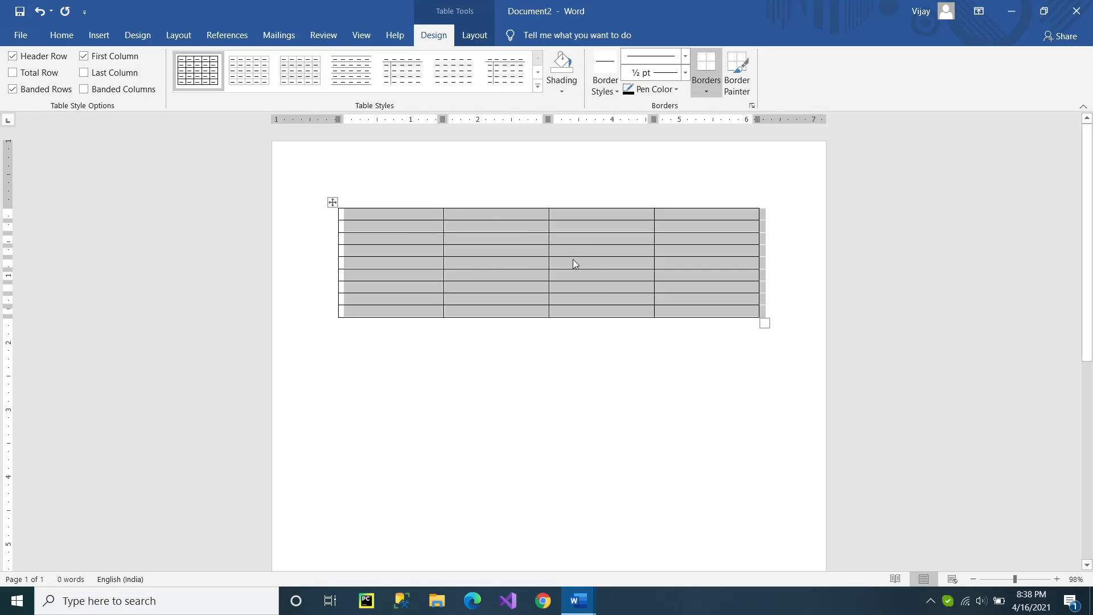
left_click(537, 86)
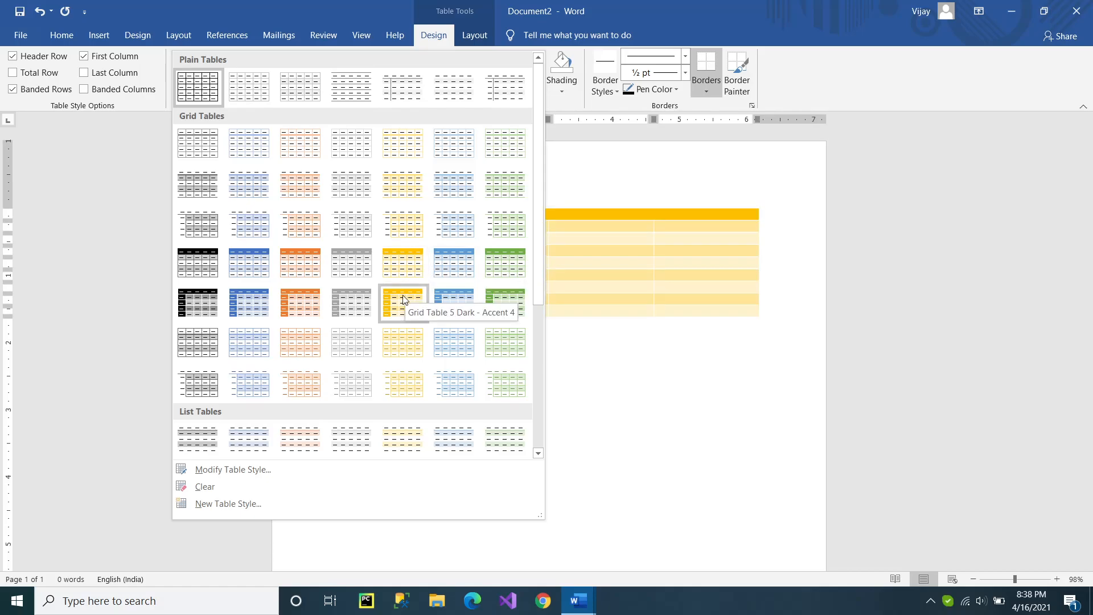
key("Escape")
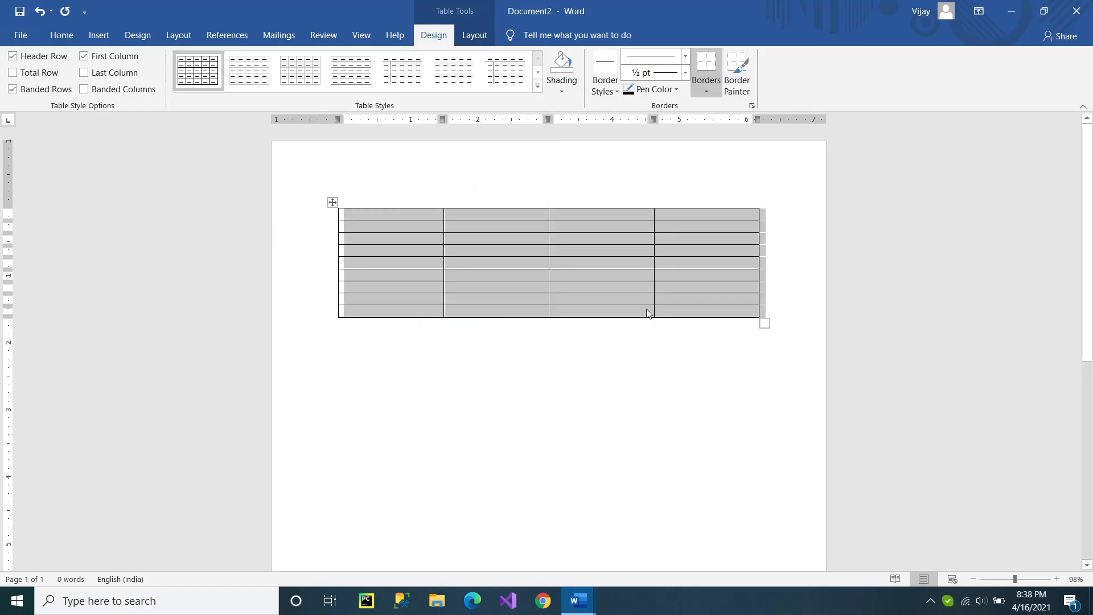
Shade the table's header row with the standard orange color.
left_click_drag(373, 215, 663, 214)
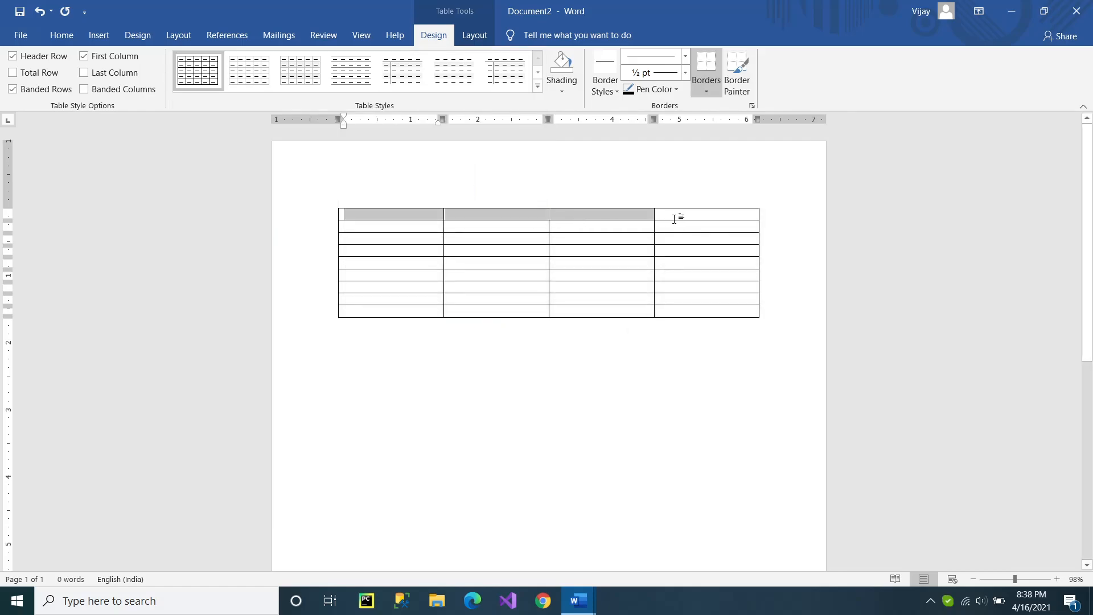
left_click(563, 89)
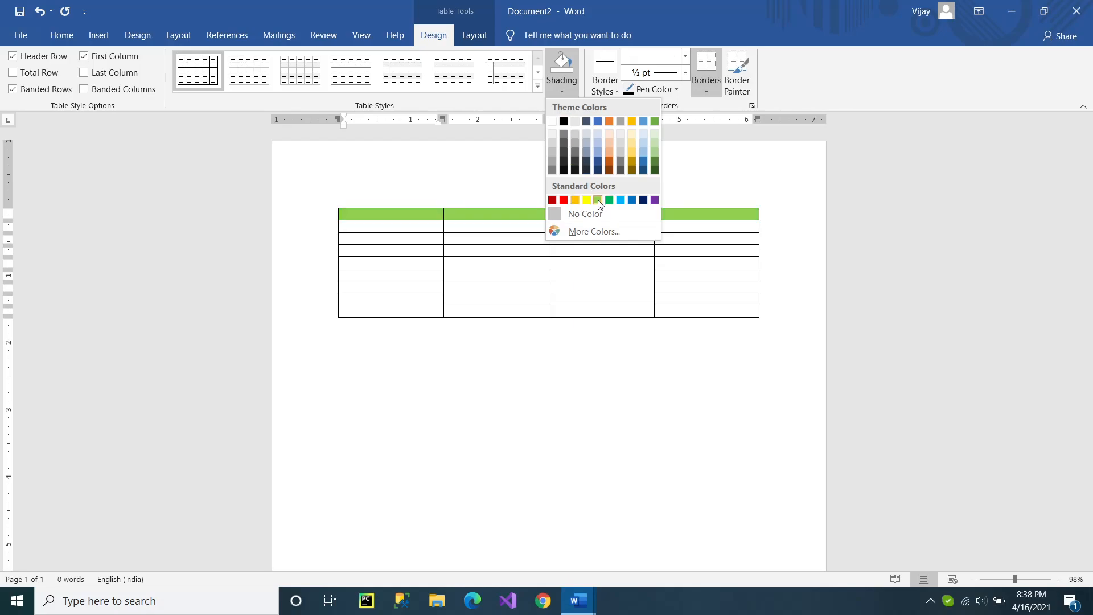
left_click(575, 200)
Shade the second and third cells of the table's fifth row with the standard light blue color.
left_click_drag(482, 262, 578, 260)
left_click(565, 85)
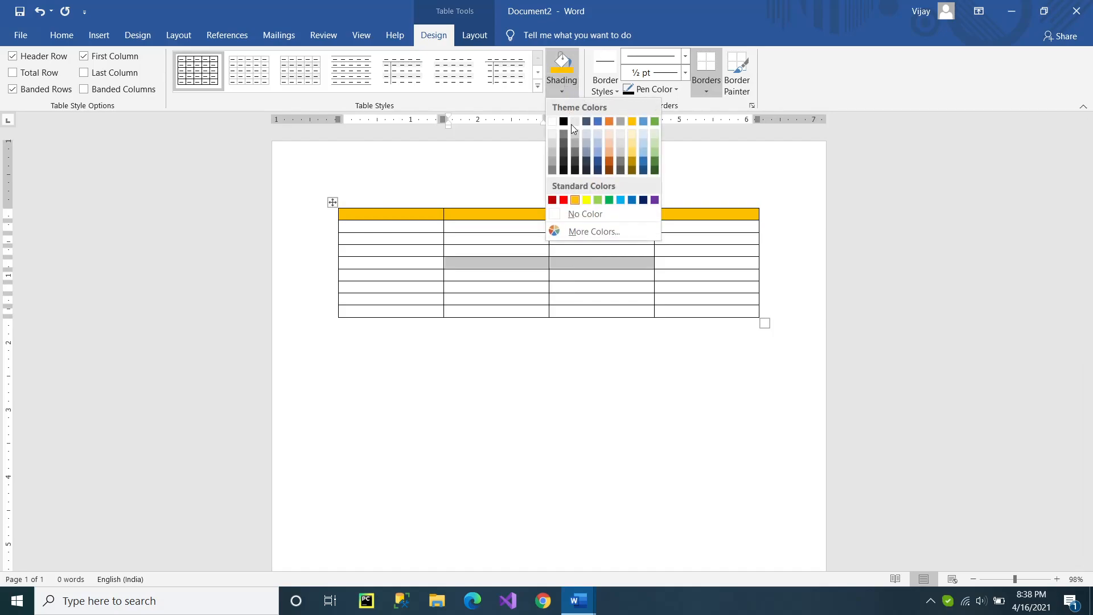
left_click(622, 199)
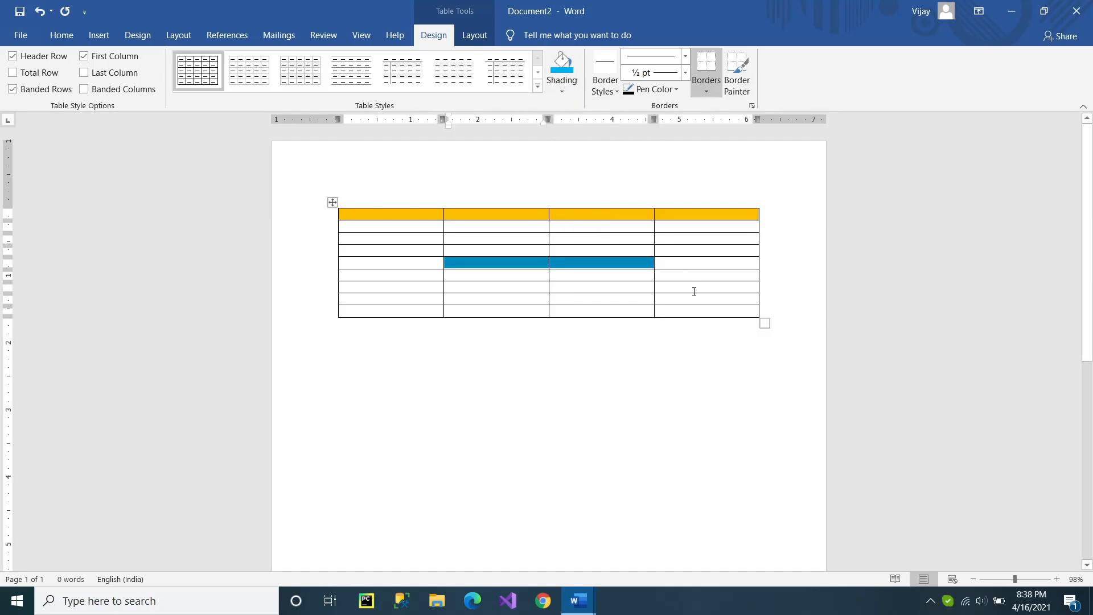
Set the pen color to dark orange and paint the bottom border of the second row's first cell with Border Painter.
left_click_drag(695, 287, 597, 287)
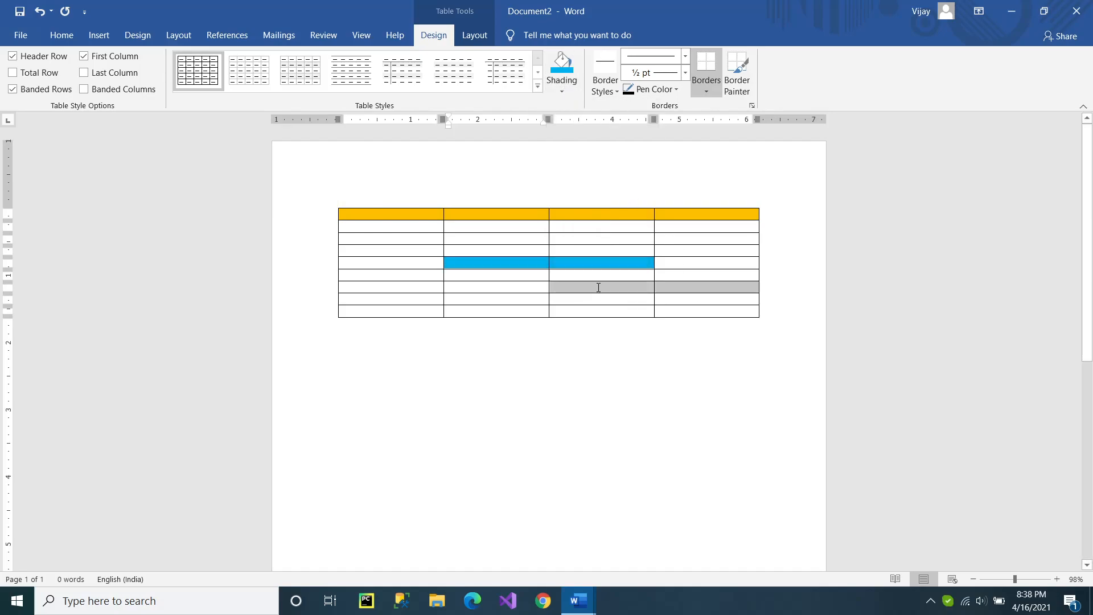
left_click(675, 90)
left_click(684, 176)
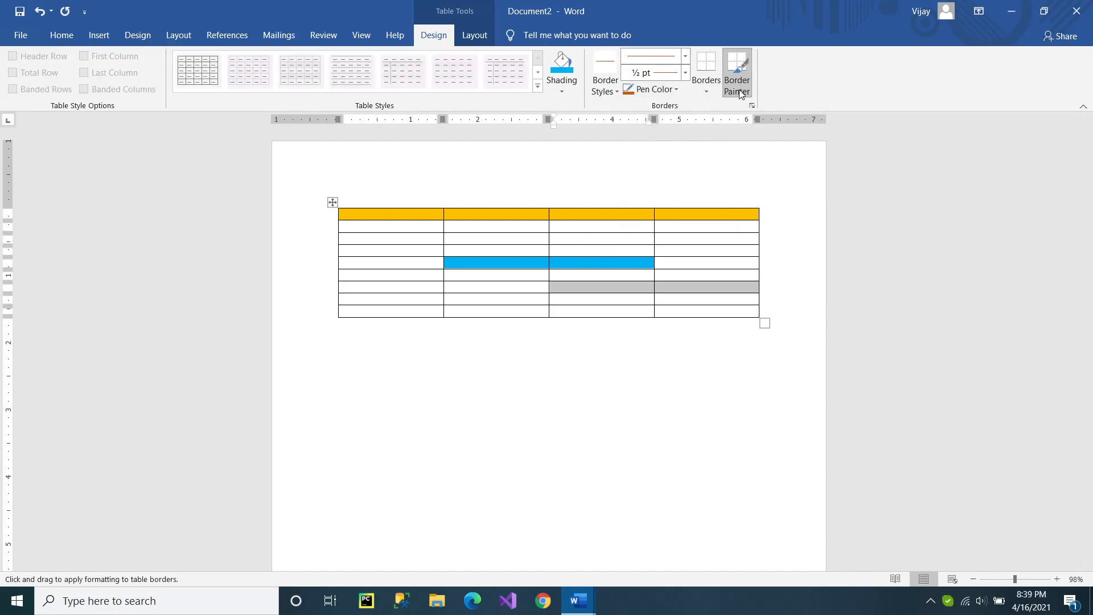
left_click_drag(342, 230, 427, 232)
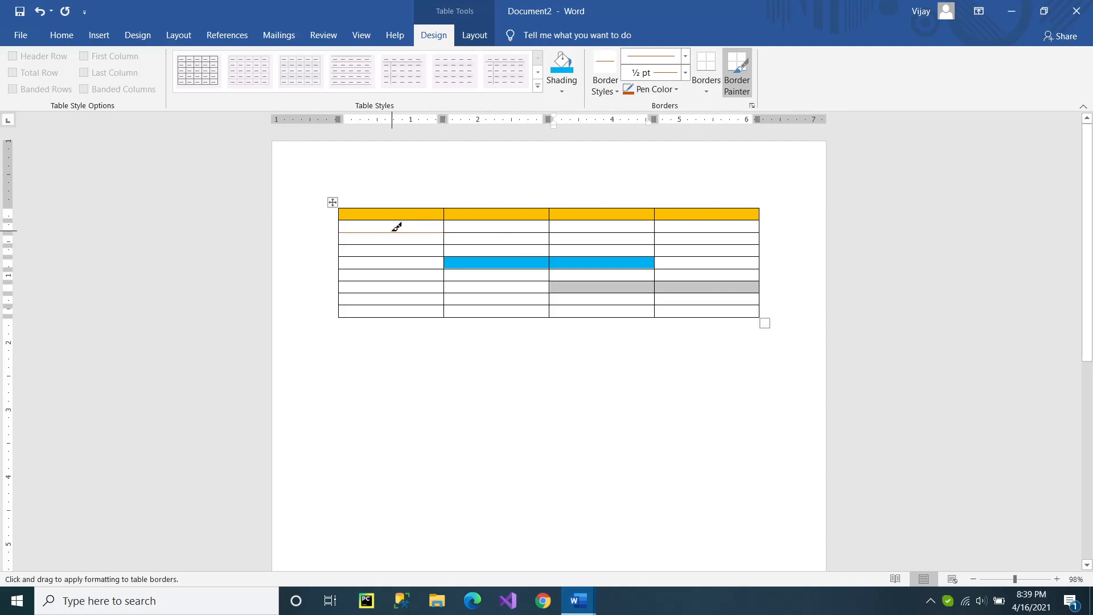
Set the border line weight to 4 ½ pt and paint the bottom border of the third row's first cell.
left_click(685, 73)
left_click(654, 222)
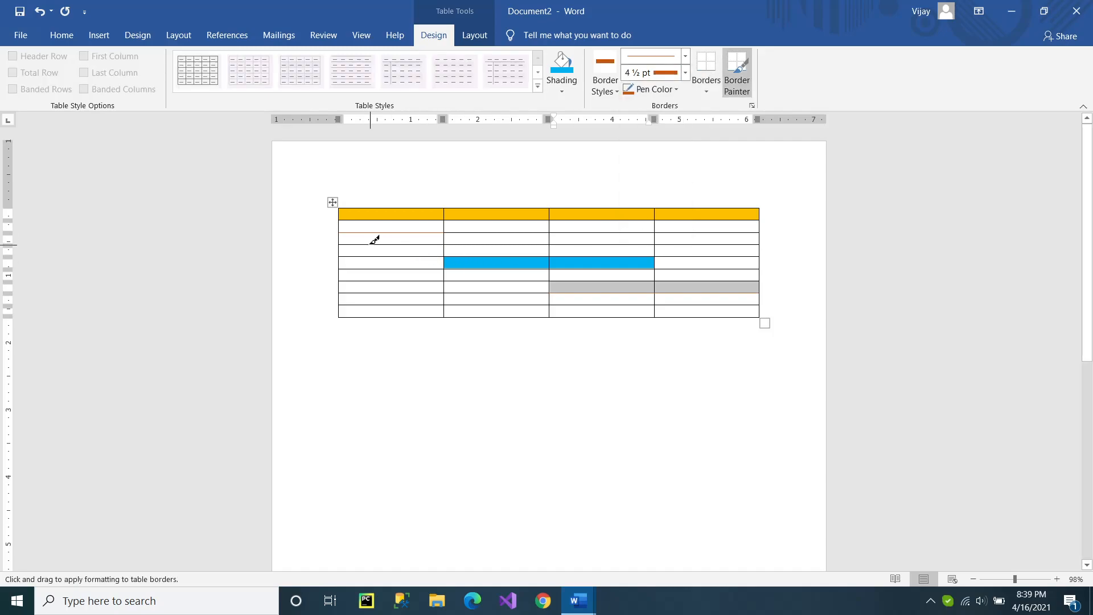
left_click_drag(351, 243, 446, 241)
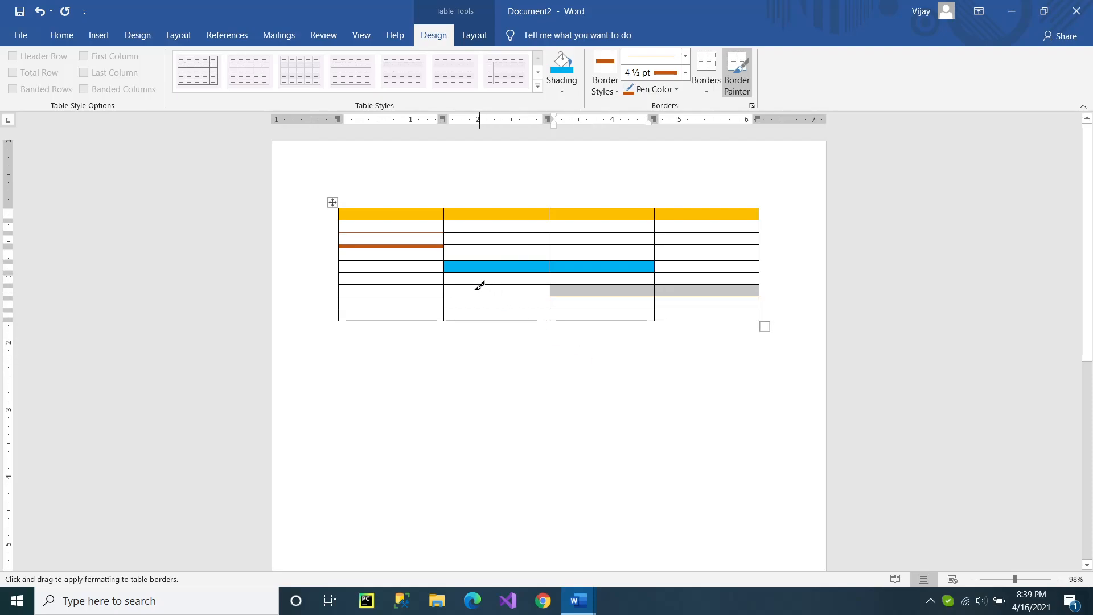
Paint the bottom border of the sixth row's first cell dark orange at 4 ½ pt and turn off Border Painter.
mouse_move(389, 249)
left_mouse_down()
mouse_move(384, 320)
mouse_move(394, 322)
left_mouse_up()
left_click_drag(396, 246, 388, 318)
left_click(389, 317)
left_click_drag(352, 278, 444, 290)
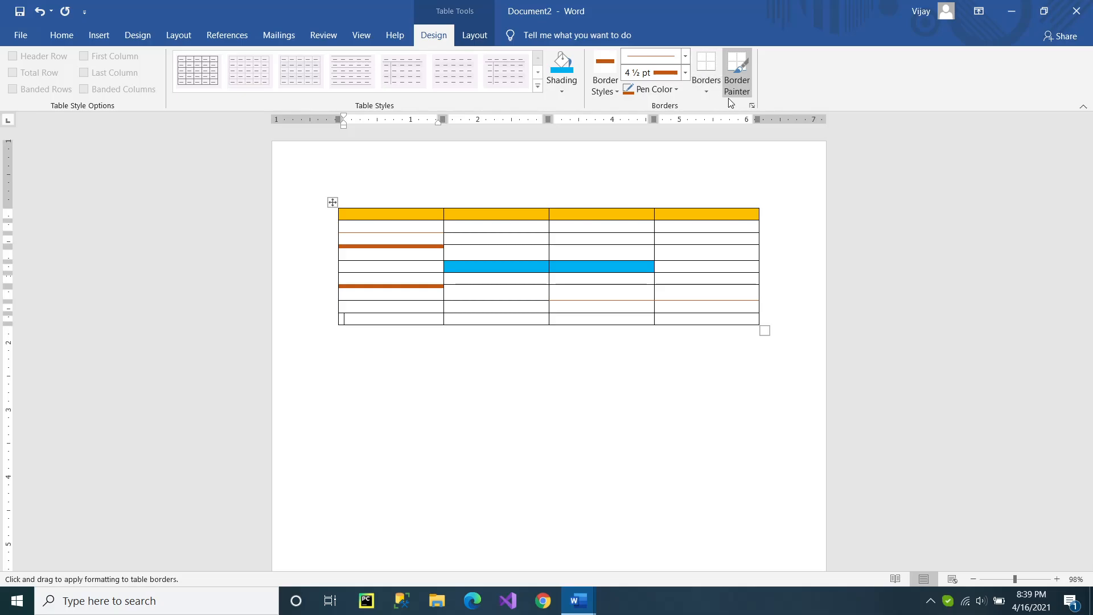
left_click(736, 73)
Insert a second table with 12 columns and 7 rows below the first table.
left_click(106, 38)
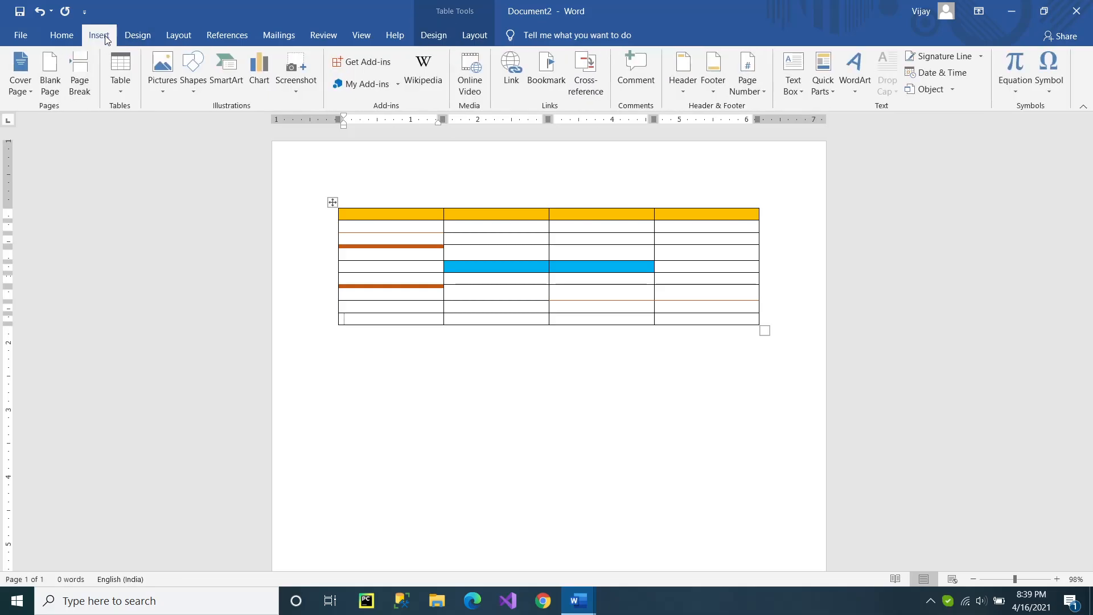
left_click(412, 374)
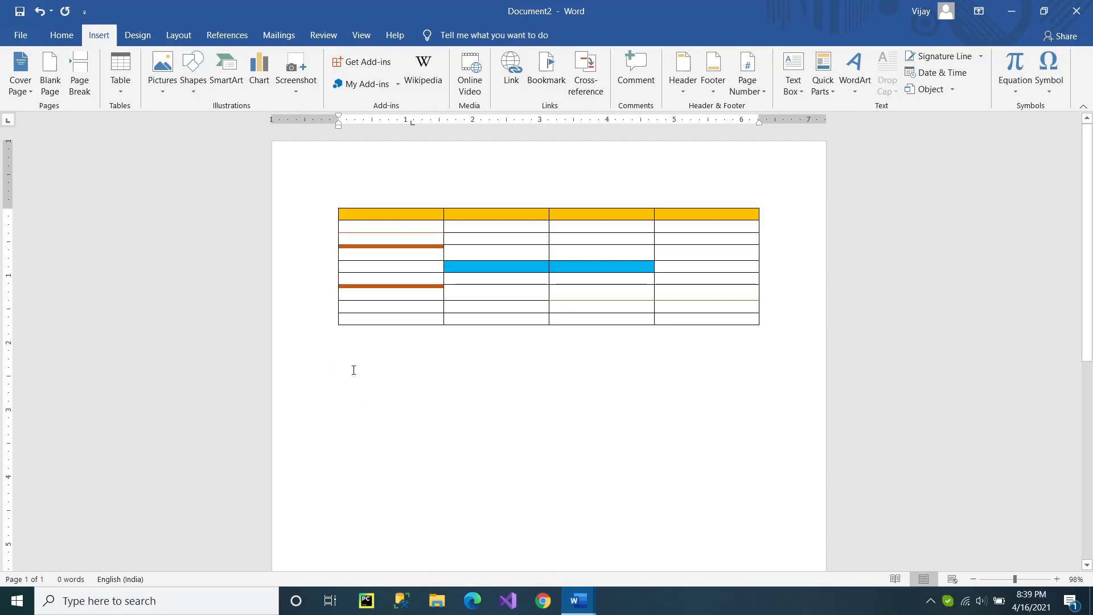
left_click(127, 94)
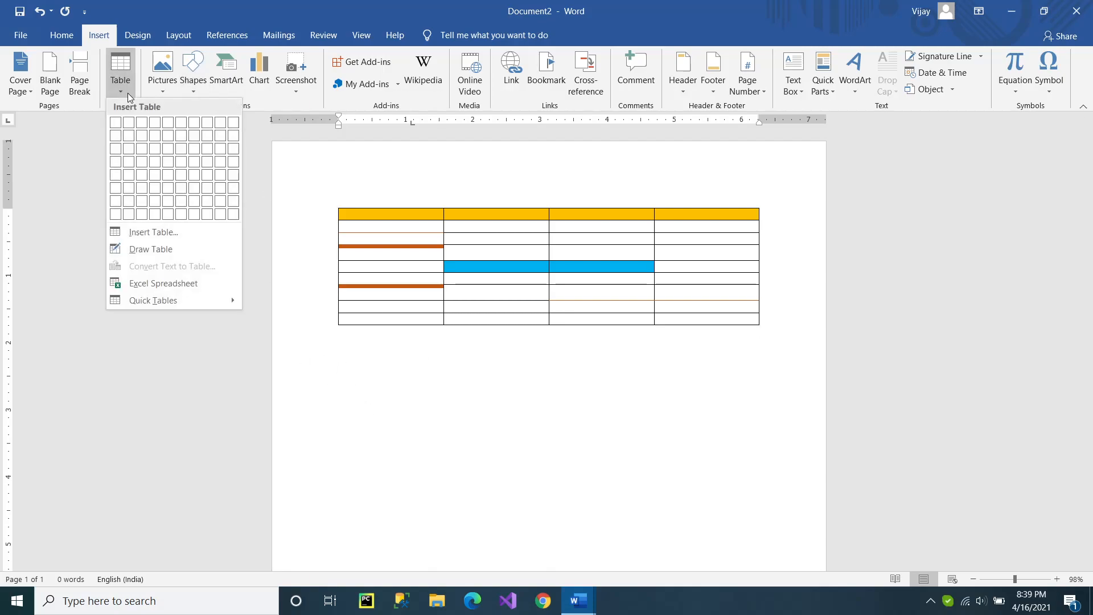
left_click(182, 233)
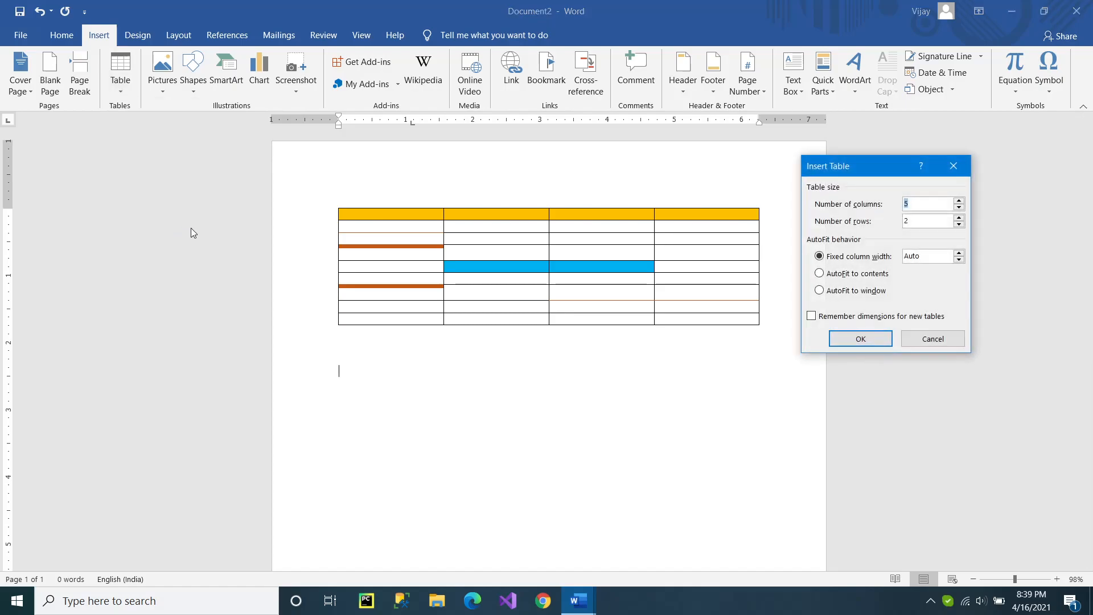
left_click_drag(862, 169, 723, 324)
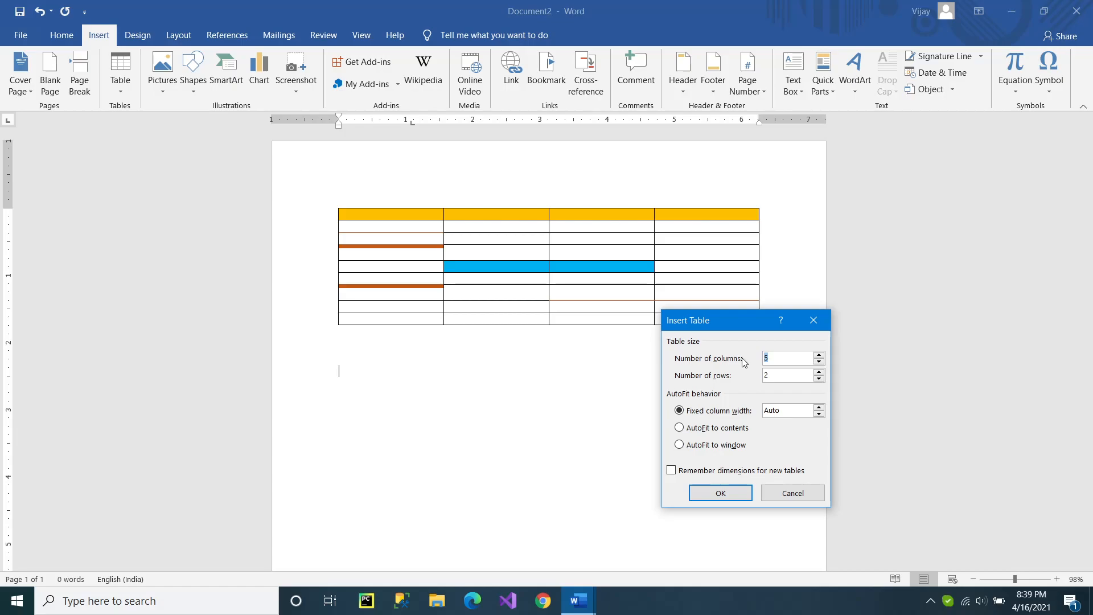
type("12")
type("7")
left_click(722, 496)
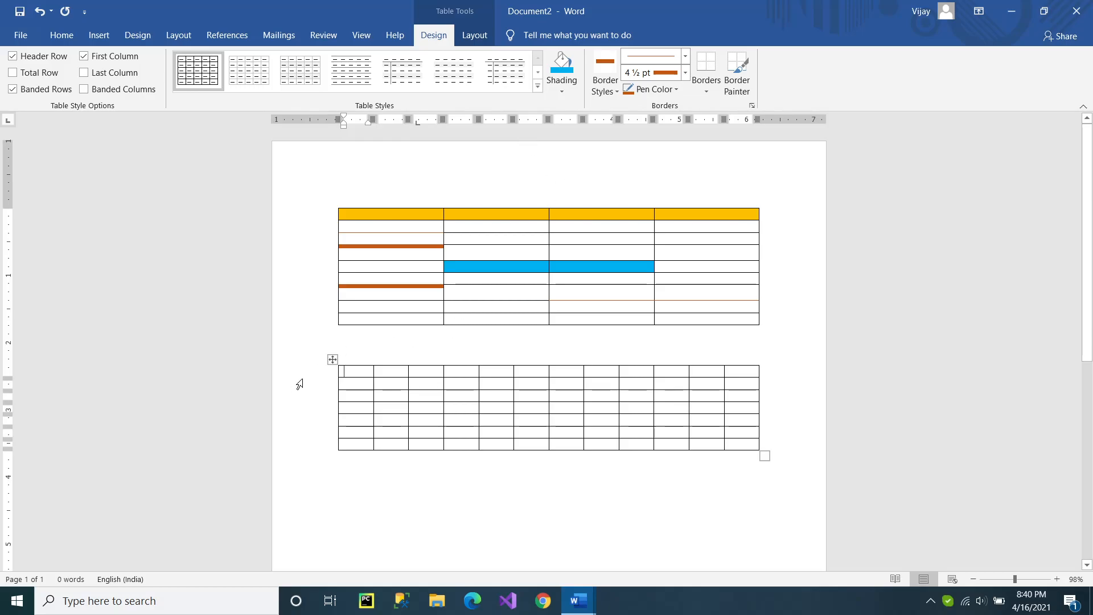
Widen the second row's fourth cell and the third column of the lower table to make its column widths uneven.
left_click(333, 359)
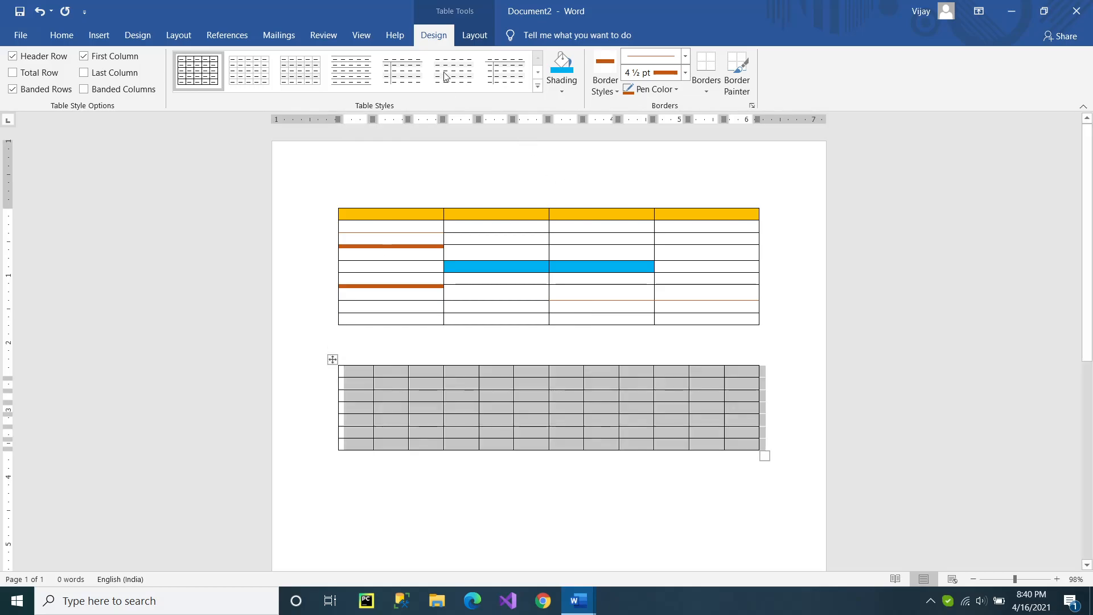
left_click(463, 35)
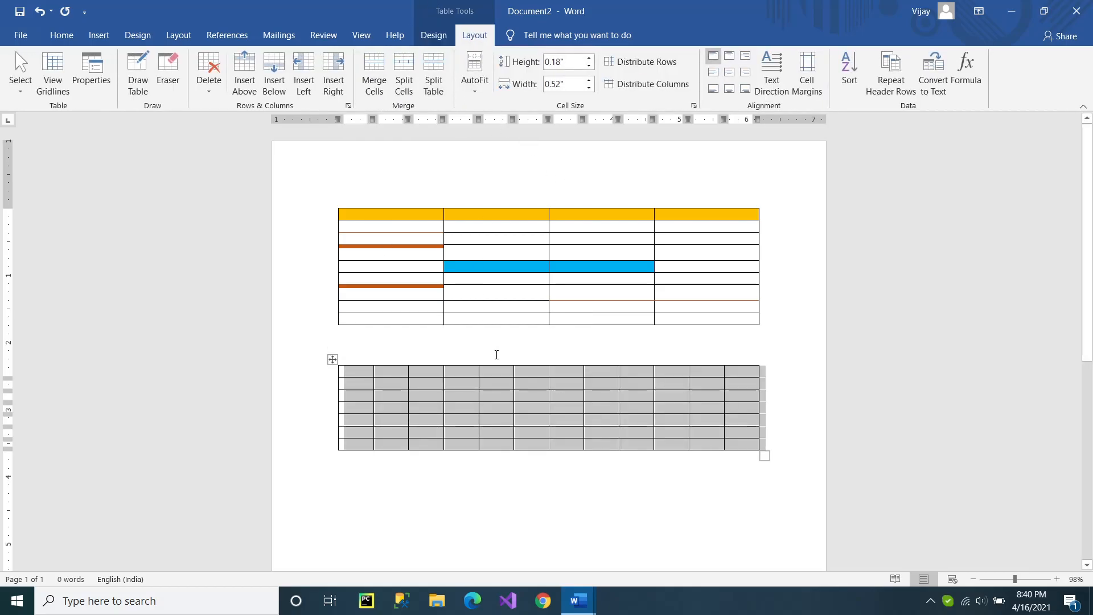
left_click(480, 386)
left_click_drag(479, 384, 522, 386)
left_click(506, 386)
left_click_drag(442, 409, 468, 409)
Try fixed column width and AutoFit to contents on the whole lower table, and fit it to the window.
left_click(333, 360)
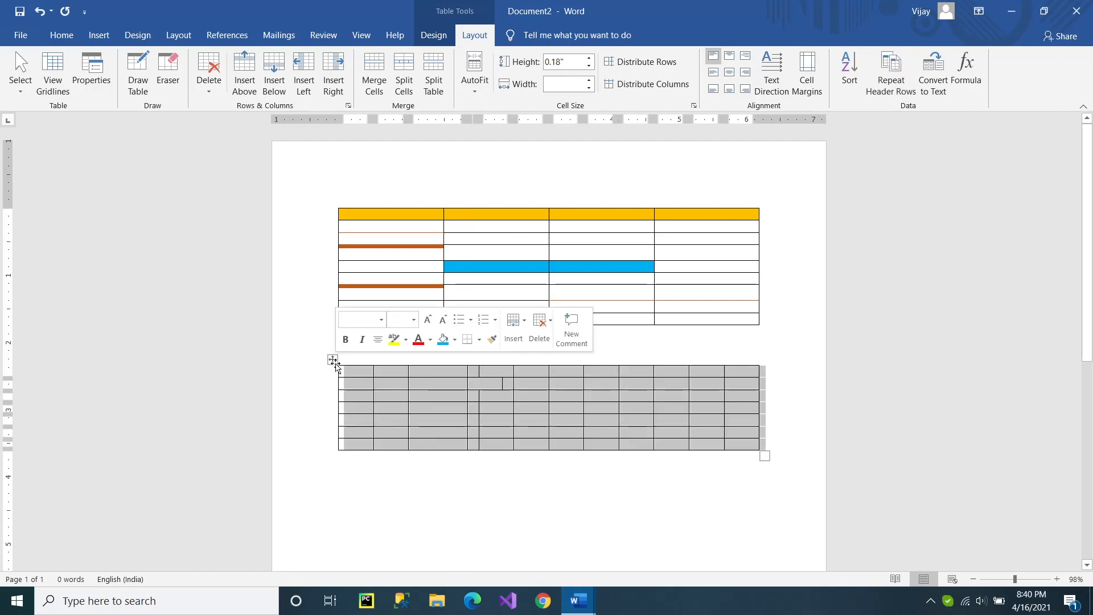
left_click(476, 74)
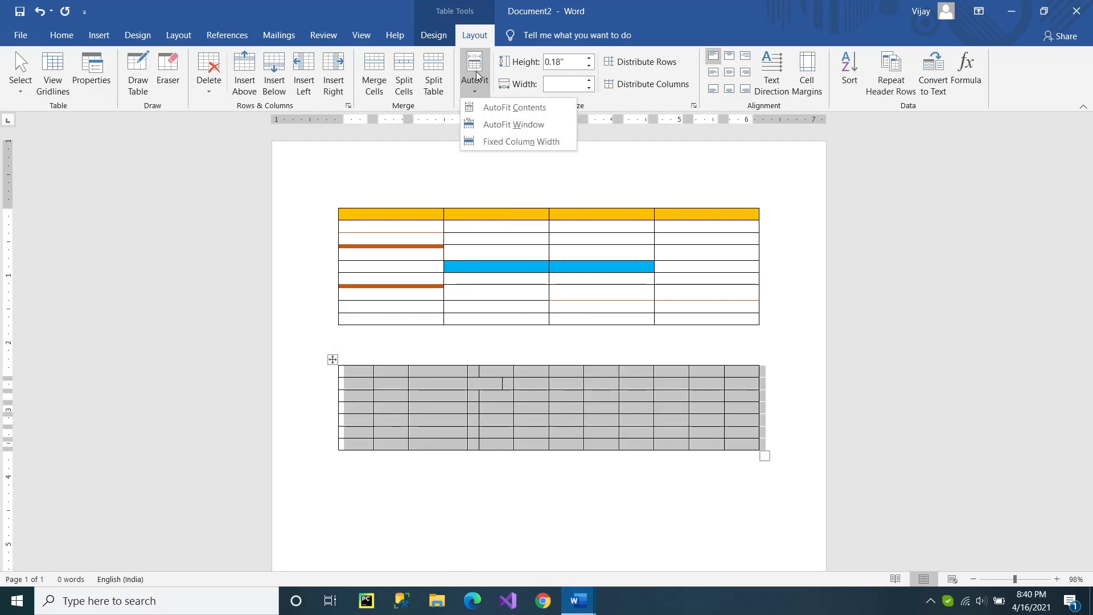
left_click(515, 145)
left_click(477, 85)
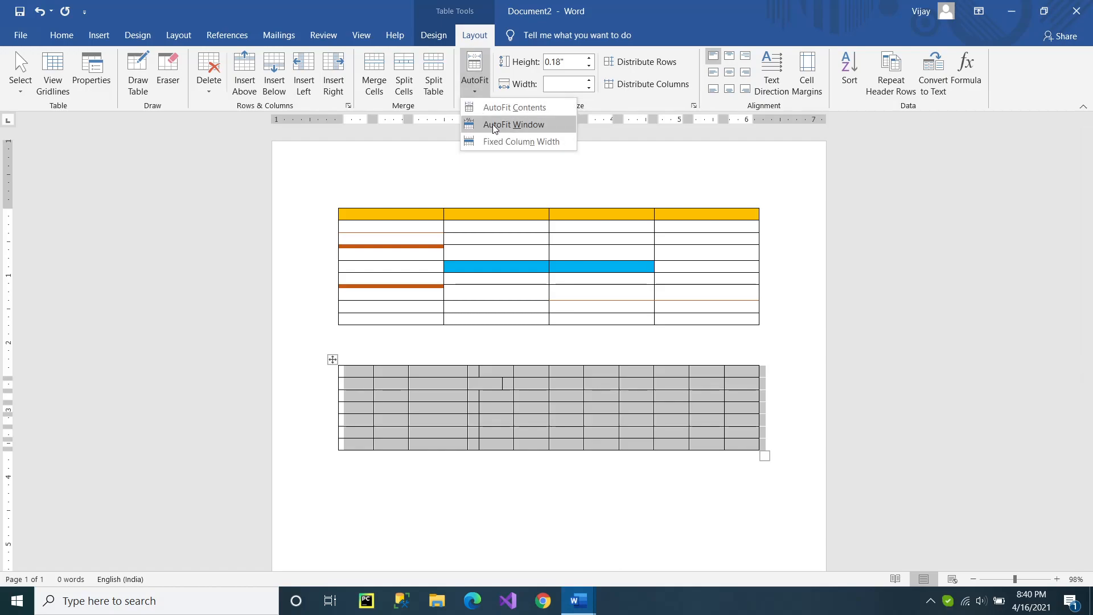
left_click(499, 108)
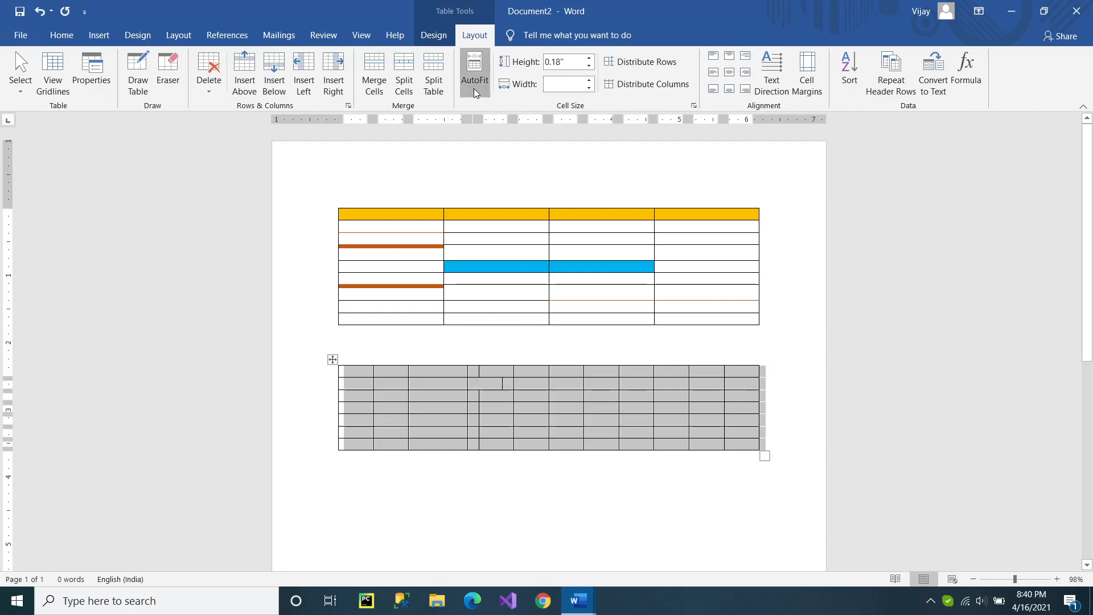
left_click(476, 85)
left_click(497, 128)
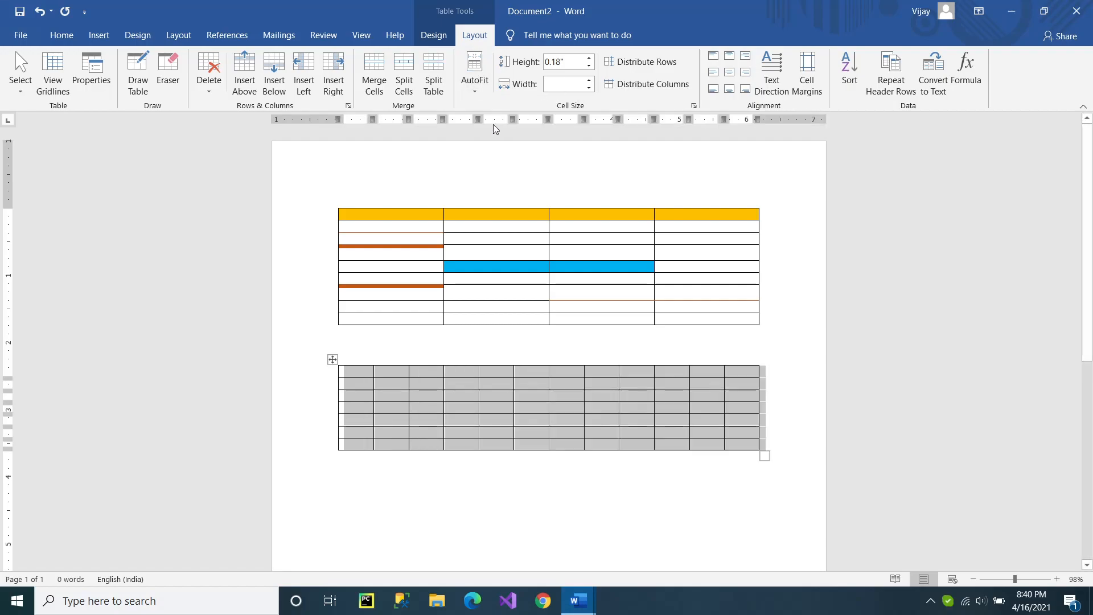
left_click(481, 90)
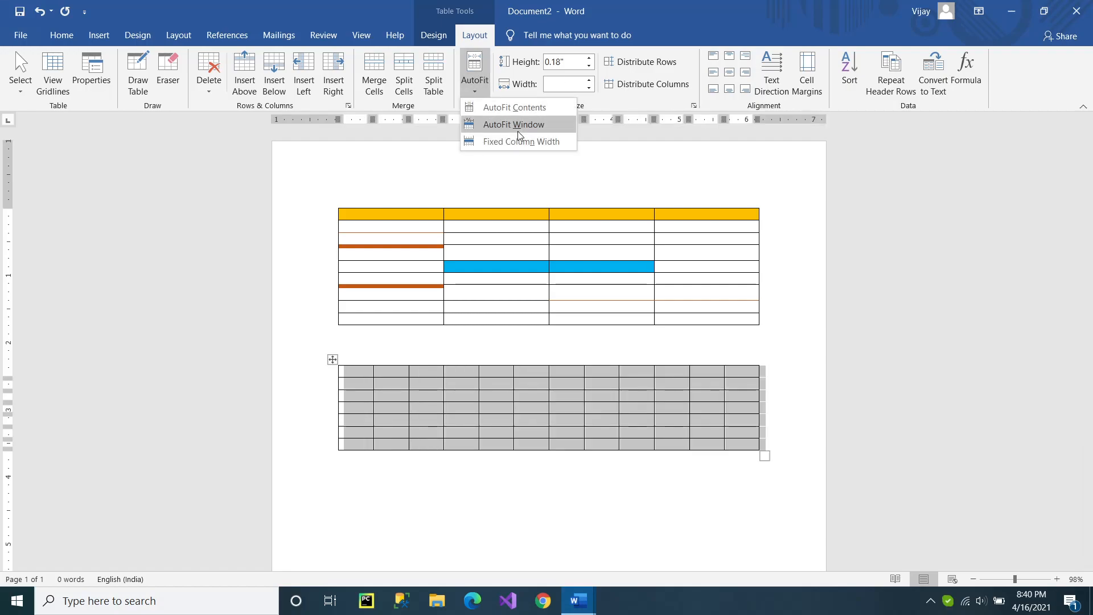
left_click(501, 127)
Widen the lower table's fourth column and try AutoFit's fixed column width and window options on the table.
left_click(568, 411)
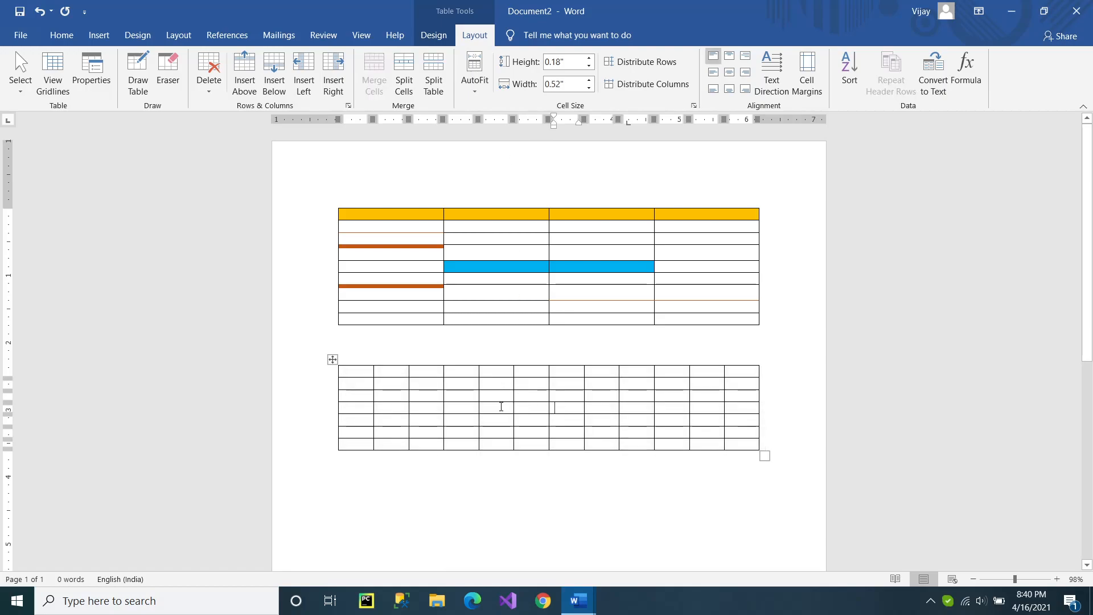
left_click_drag(478, 397, 498, 397)
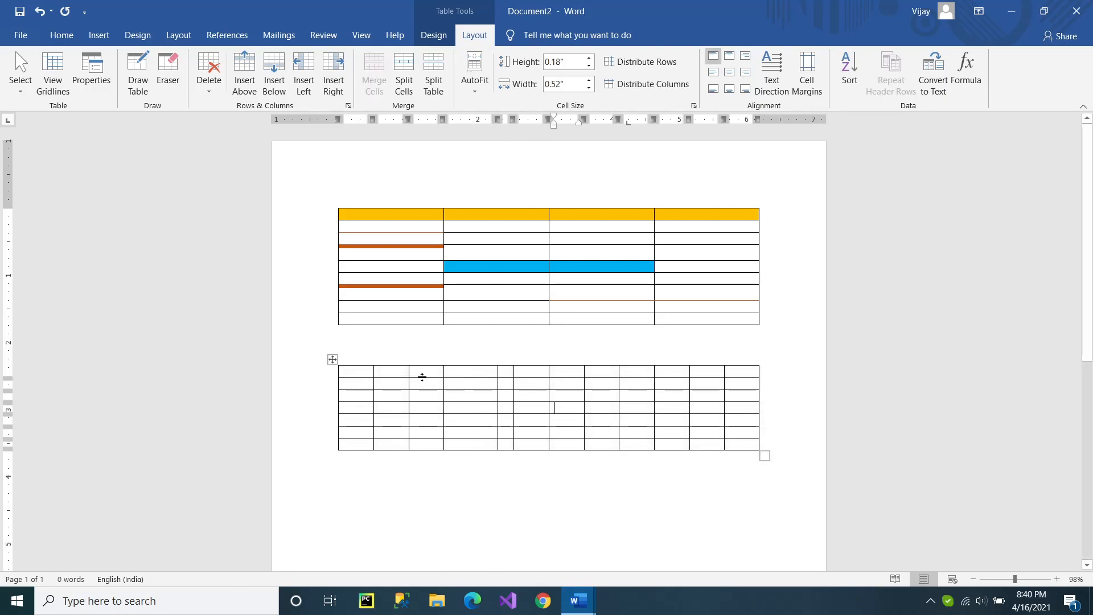
left_click(331, 360)
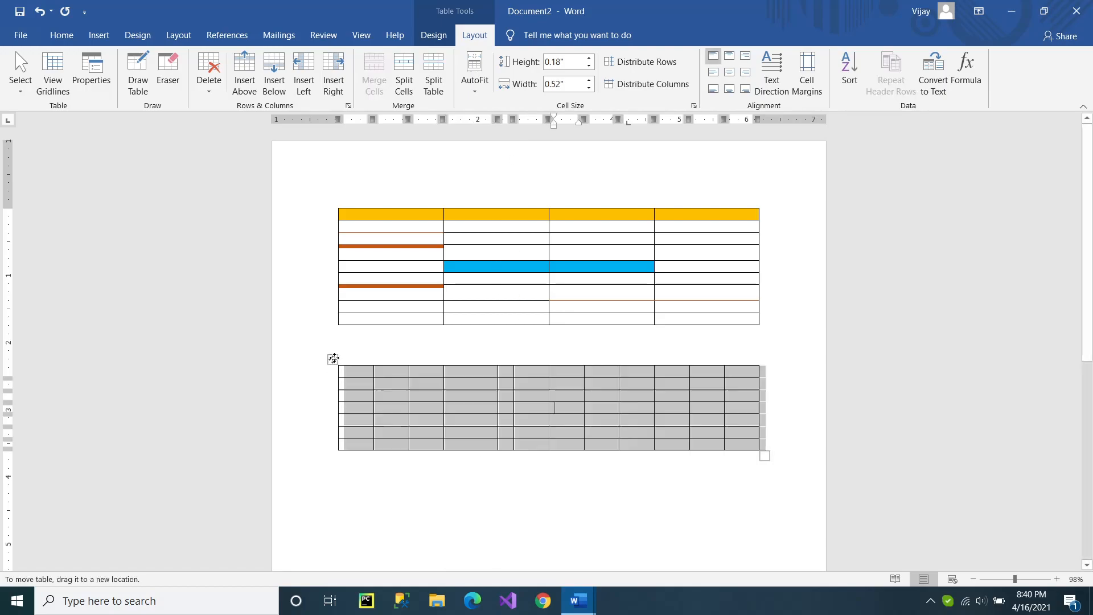
left_click(479, 90)
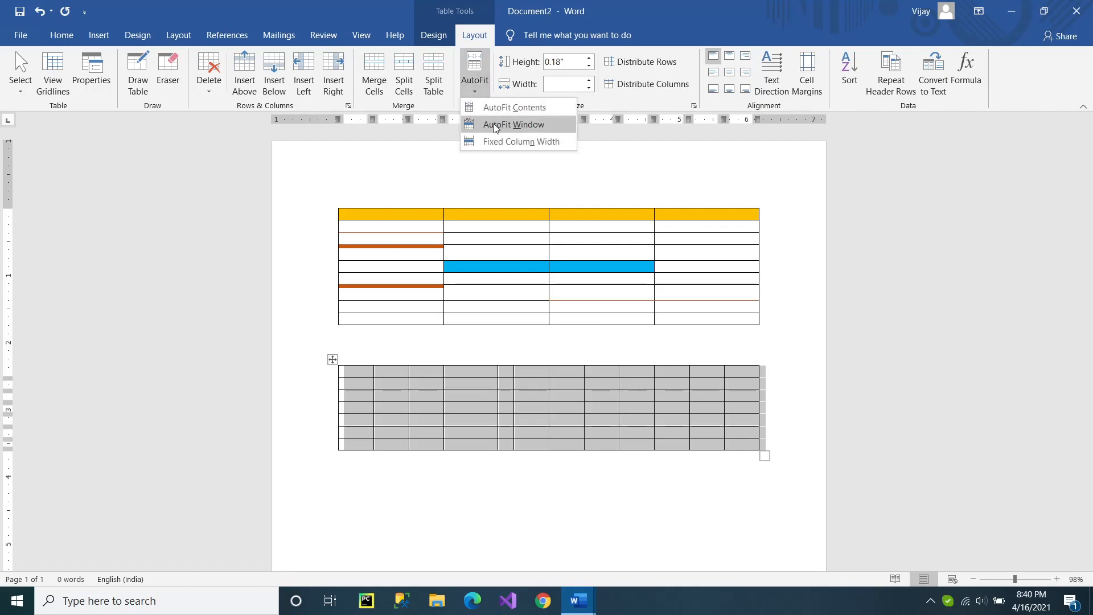
left_click(496, 141)
left_click(474, 93)
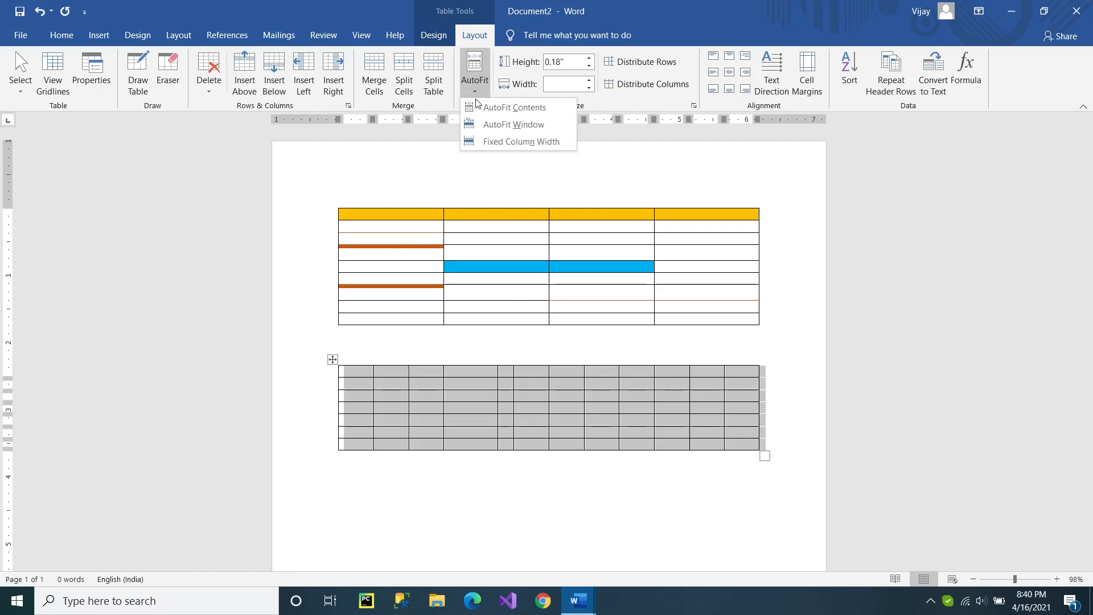
left_click(501, 125)
AutoFit the lower table to its contents and enlarge the table until its cells are about 0.5" wide and 0.22" high.
left_click(479, 91)
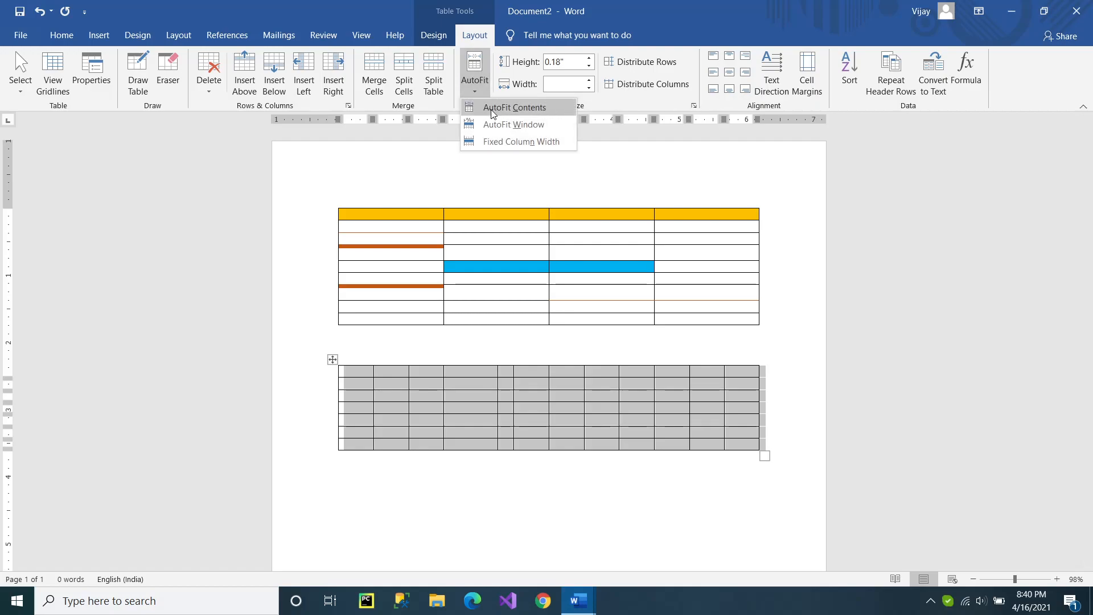
left_click(493, 108)
left_click_drag(467, 460, 747, 474)
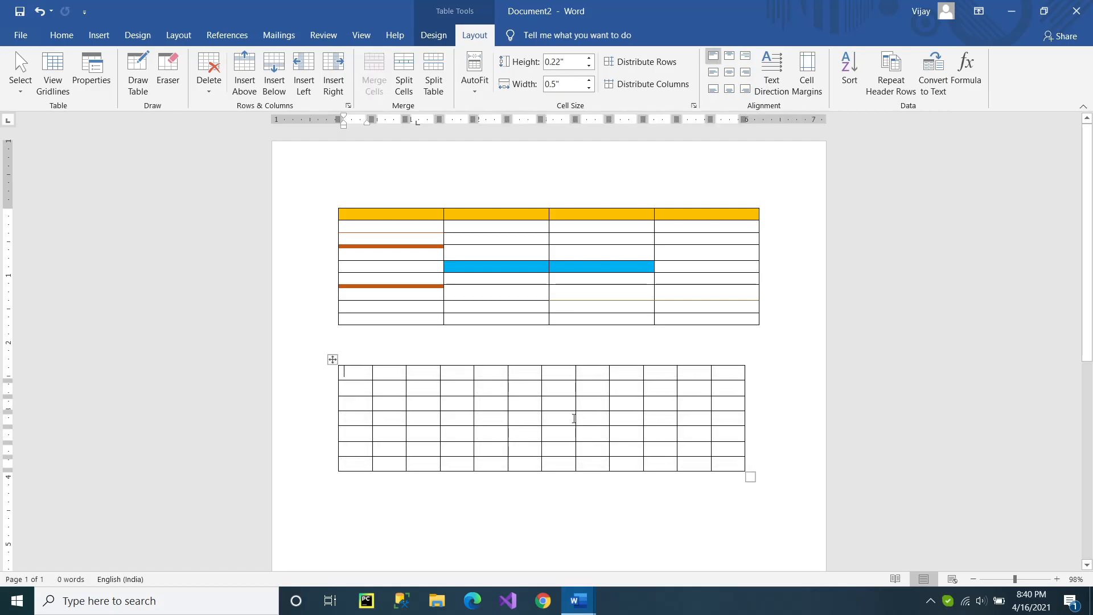
left_click(523, 265)
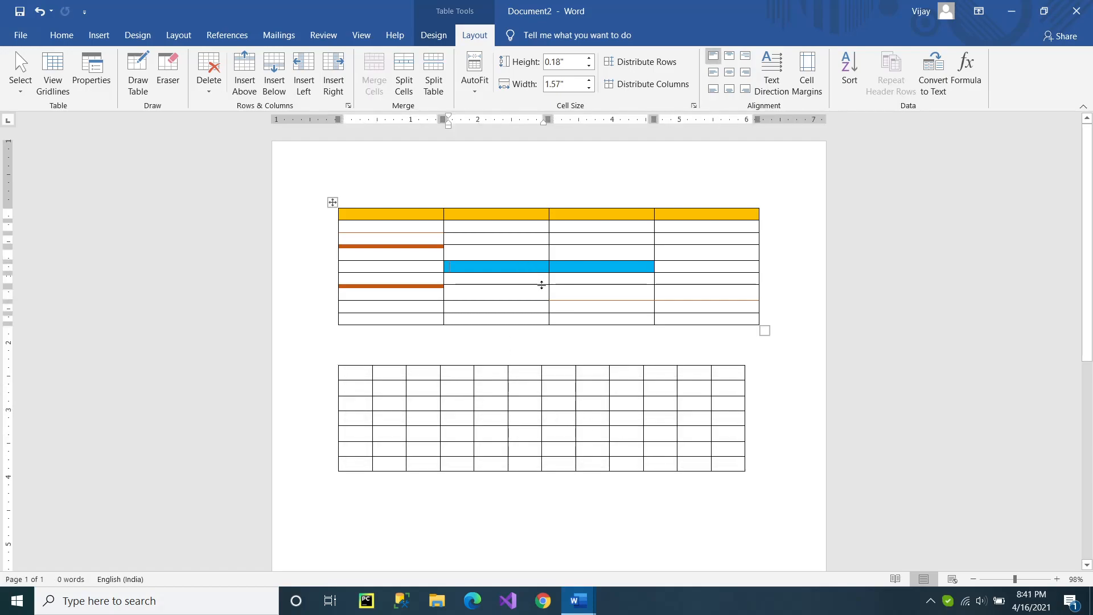
left_click(474, 77)
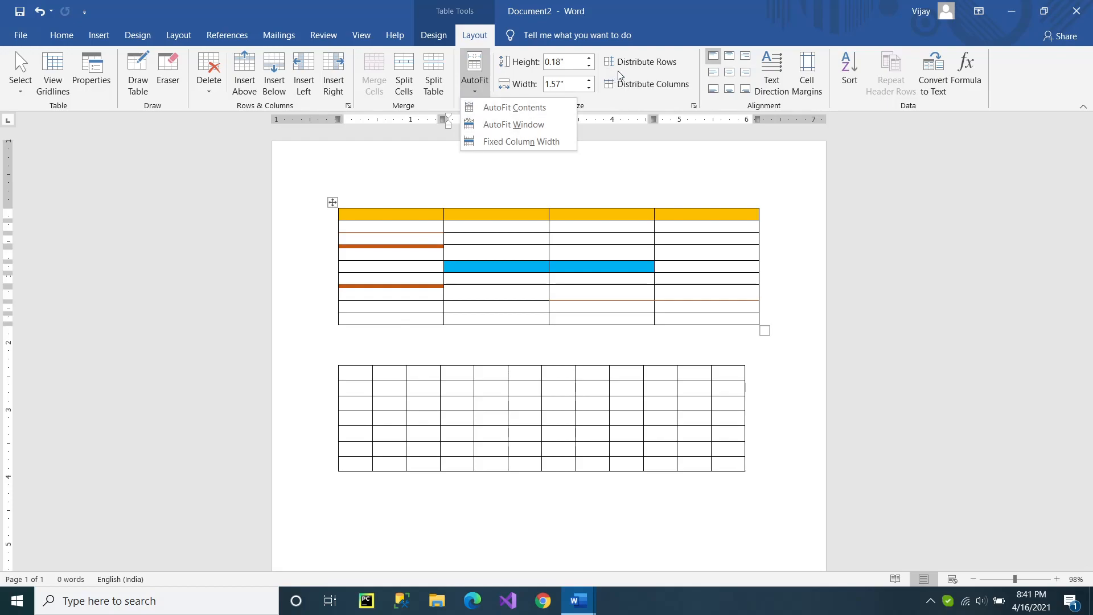
left_click(399, 420)
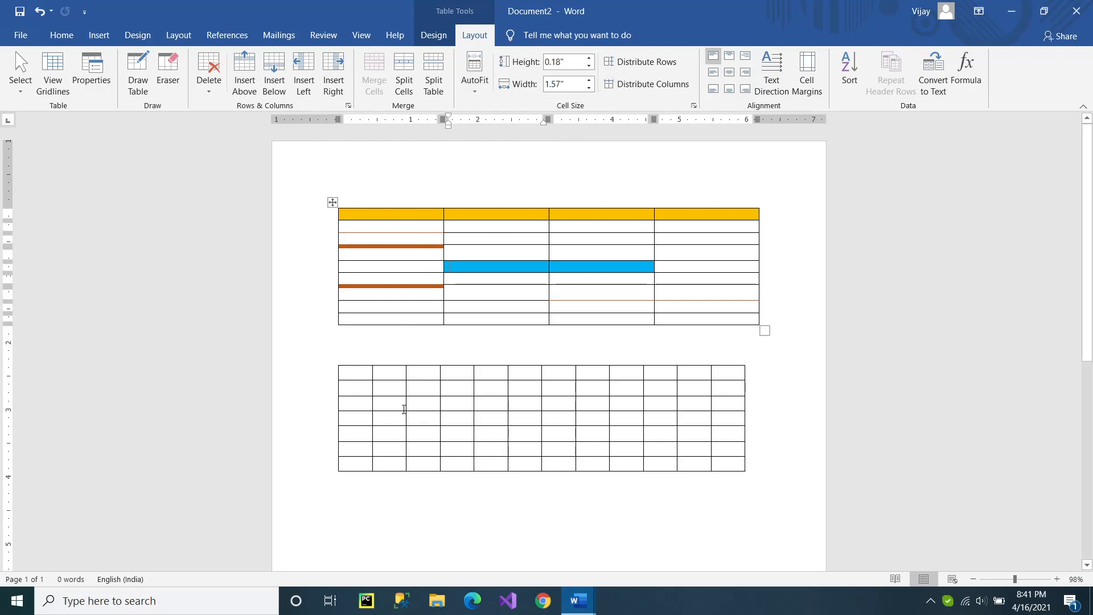
Widen the second column of the lower table and distribute all its columns evenly.
left_click_drag(404, 405, 429, 407)
left_click(345, 387)
left_click(332, 359)
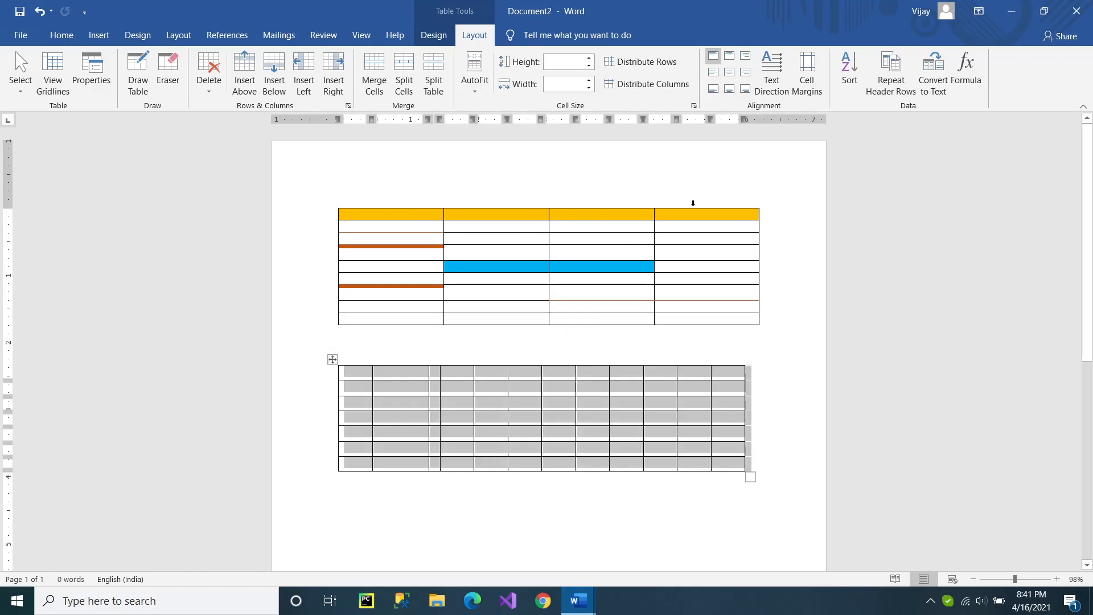
left_click(655, 86)
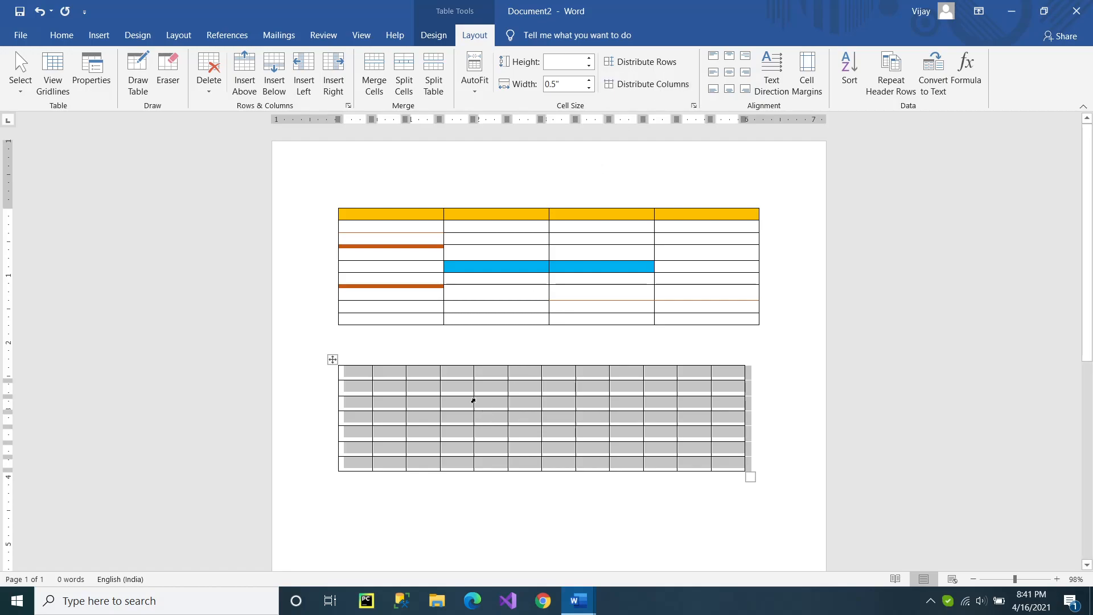
Make the lower table's column widths and first row height uneven, and distribute all its rows and columns evenly.
left_click_drag(473, 402, 496, 399)
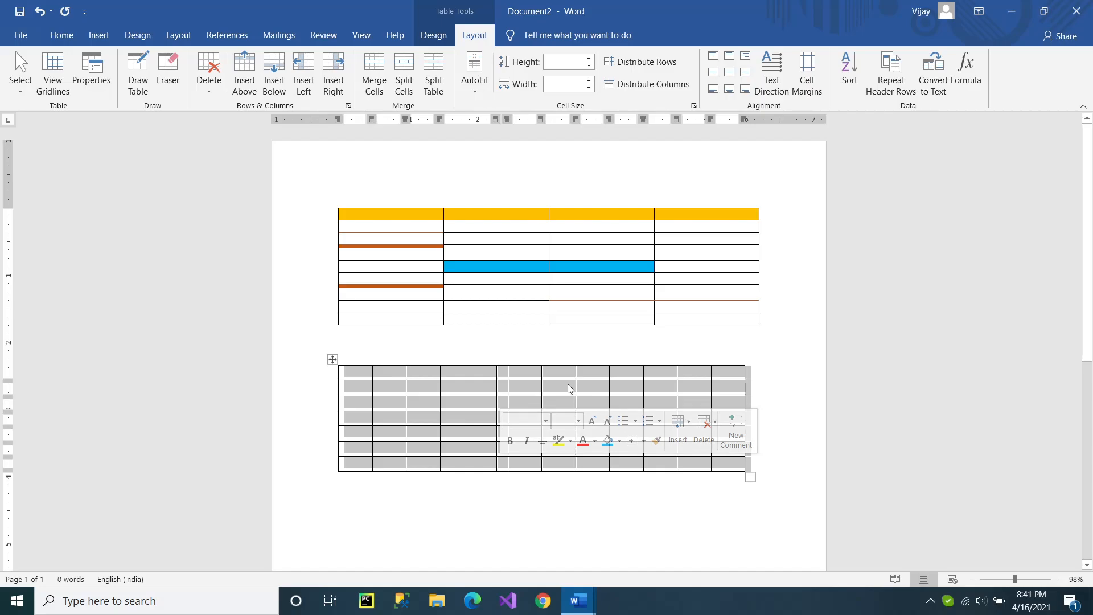
left_click_drag(575, 381, 557, 392)
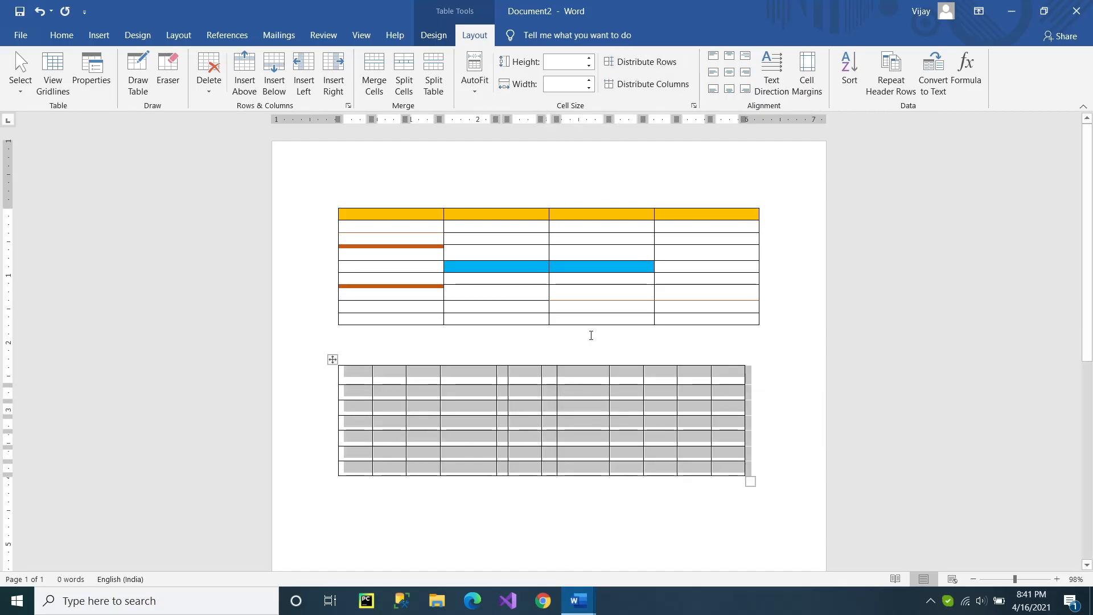
left_click(660, 66)
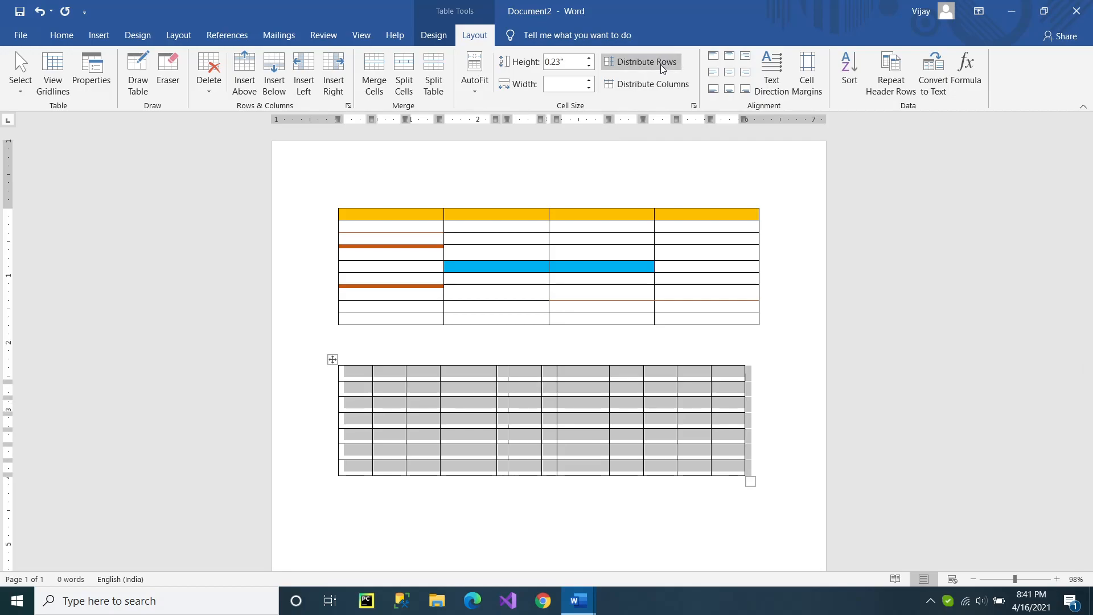
left_click(667, 81)
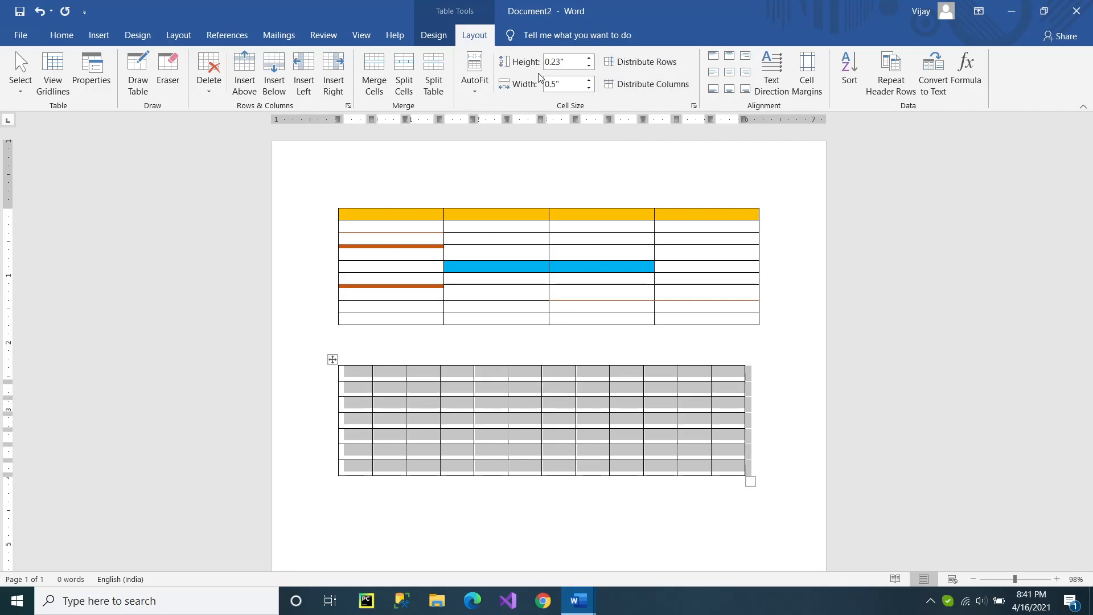
Erase the border between the third and fourth rows in the lower table's fifth column.
left_click_drag(411, 389, 527, 388)
left_click(160, 75)
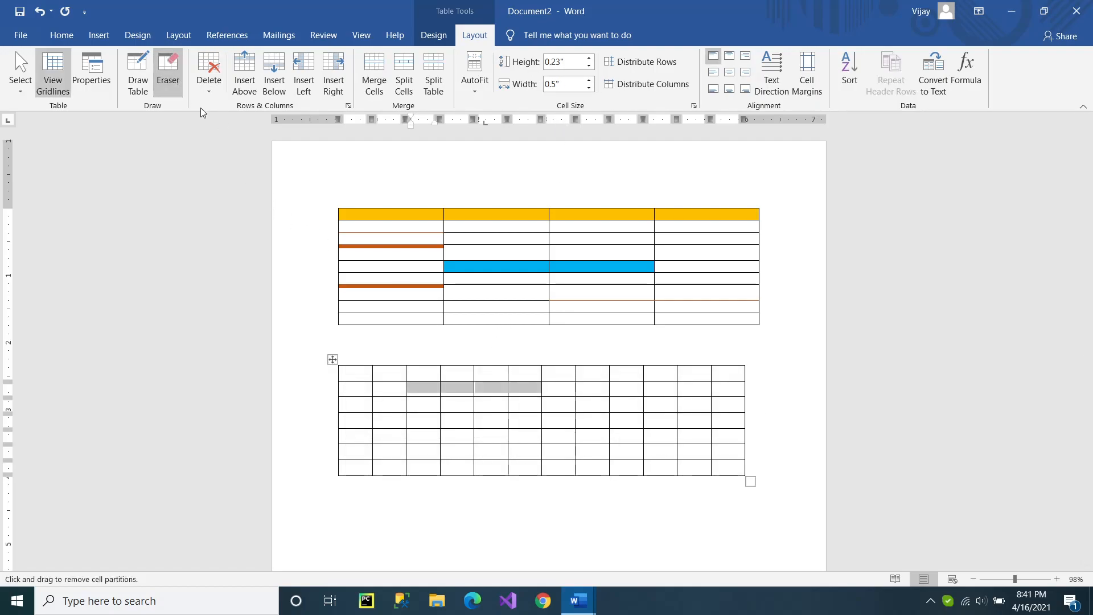
left_click(491, 410)
left_click(488, 412)
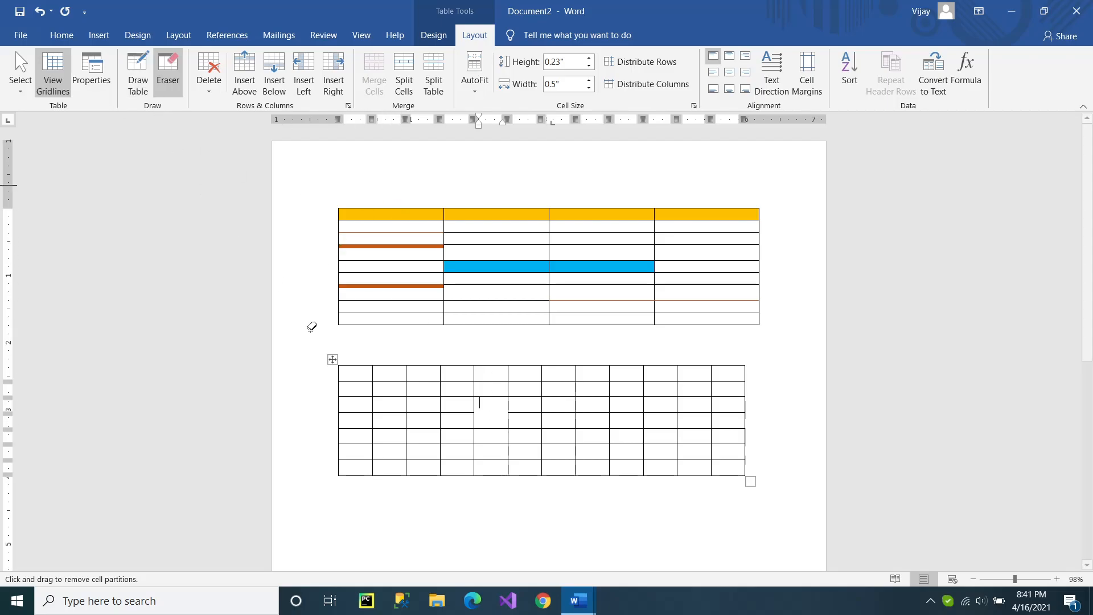
left_click(756, 469)
double_click(755, 471)
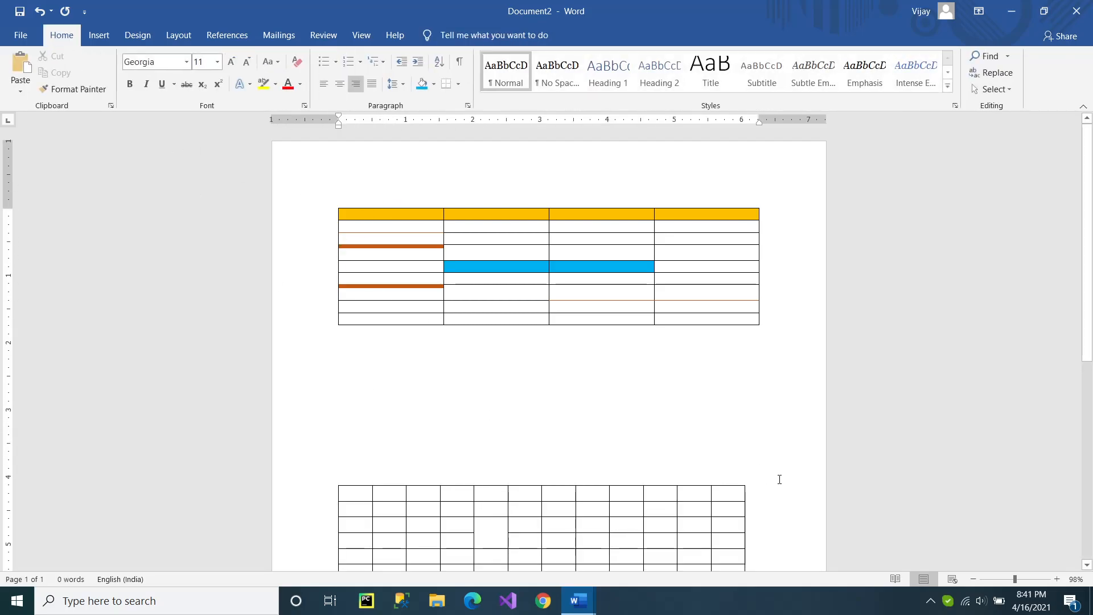
key("ctrl+z")
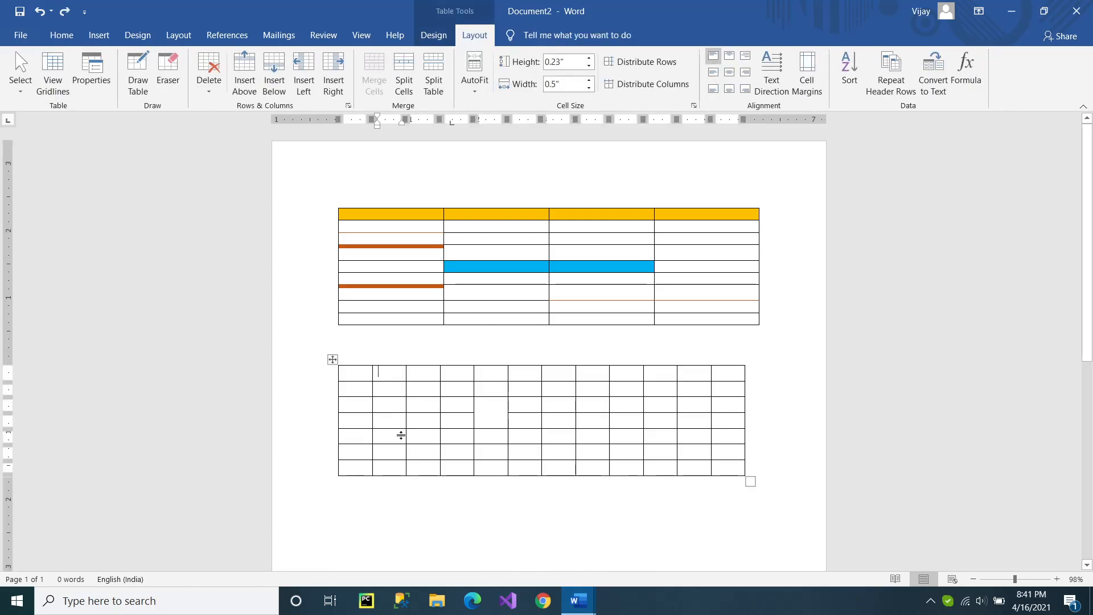
Draw a new single-cell table about 2.61" high directly below the lower table.
double_click(765, 490)
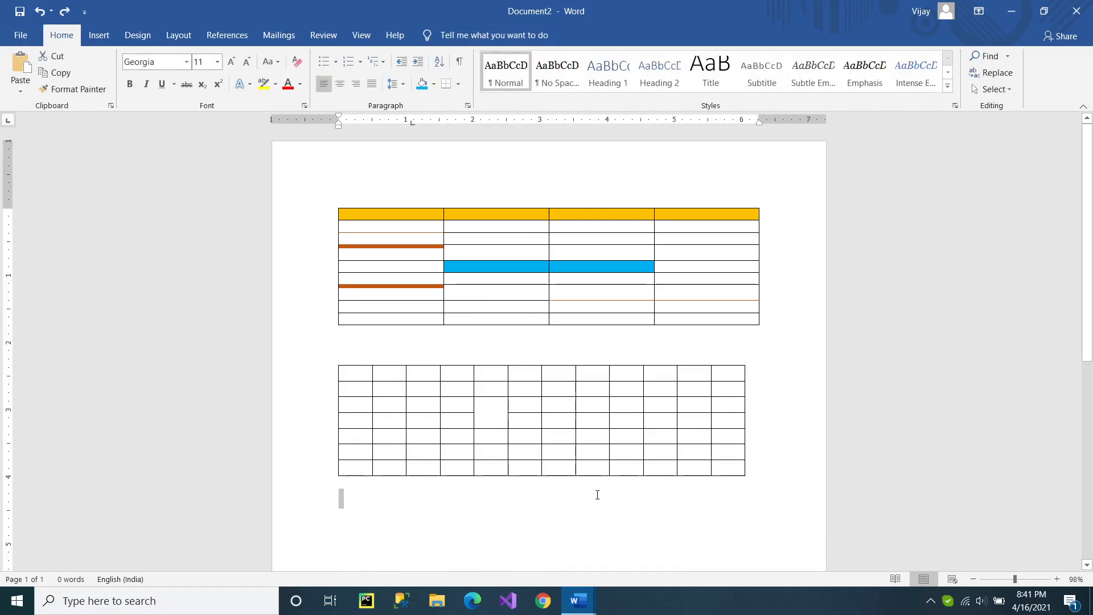
left_click(435, 507)
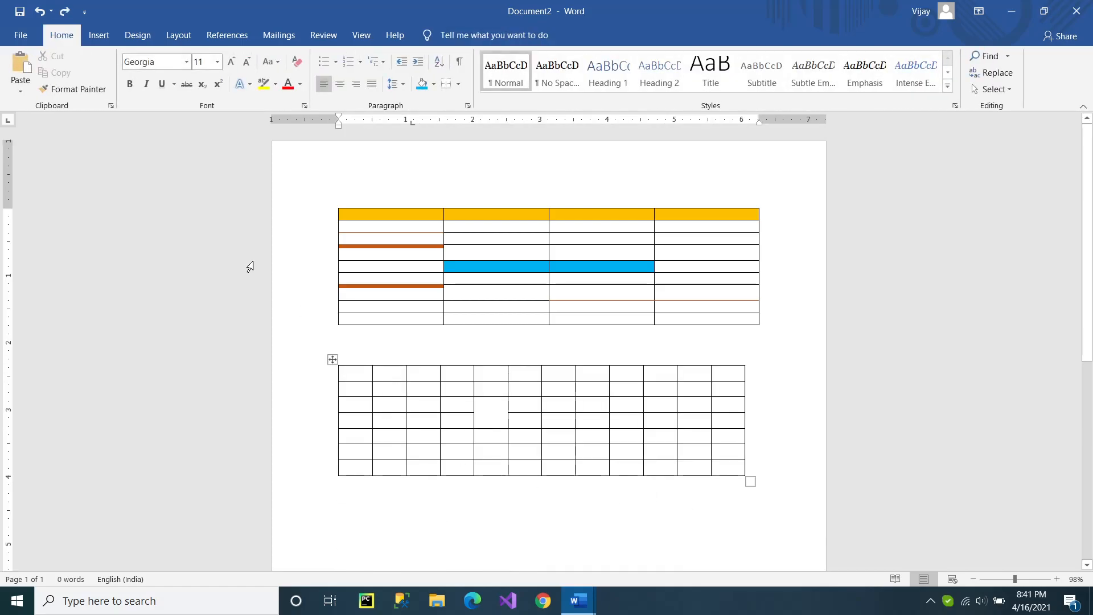
left_click(99, 35)
left_click(120, 95)
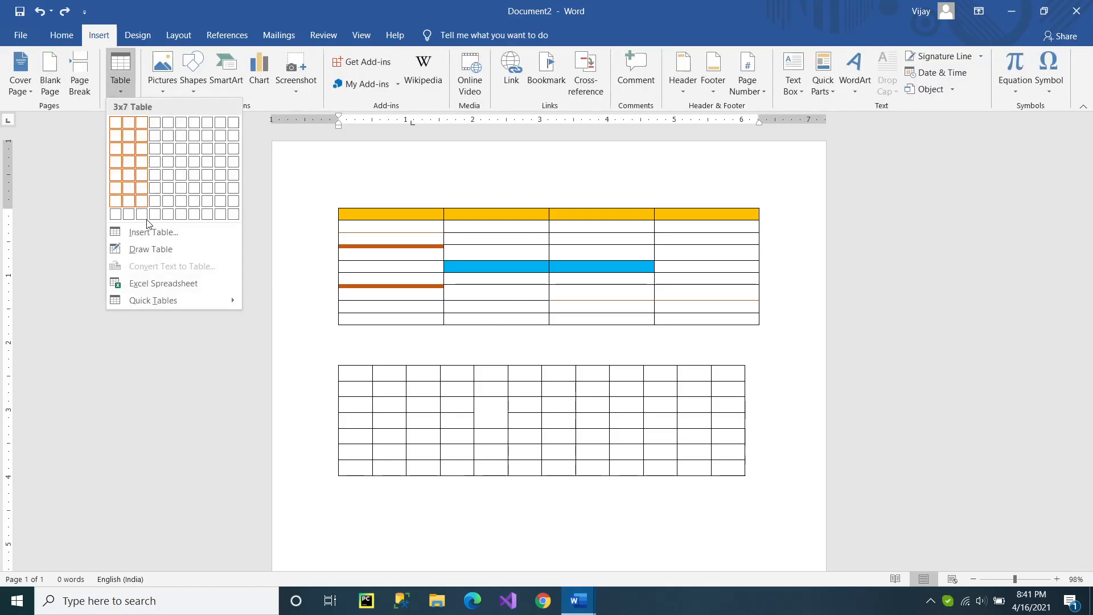
left_click(165, 250)
scroll(481, 358, "down", 5)
scroll(478, 361, "up", 3)
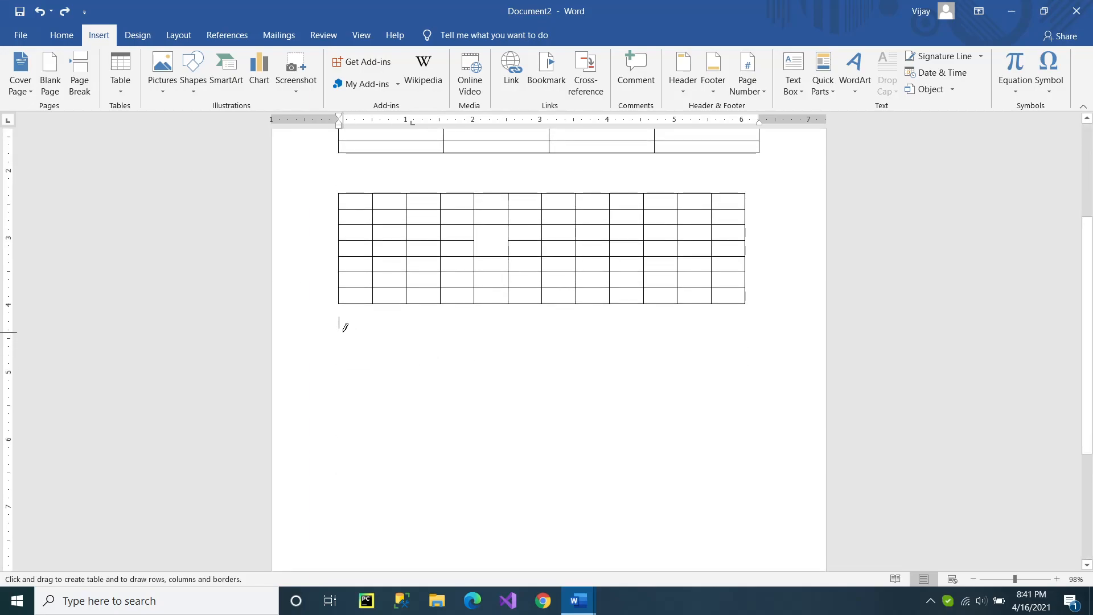
mouse_move(343, 331)
left_mouse_down()
mouse_move(691, 484)
mouse_move(701, 504)
mouse_move(750, 507)
left_mouse_up()
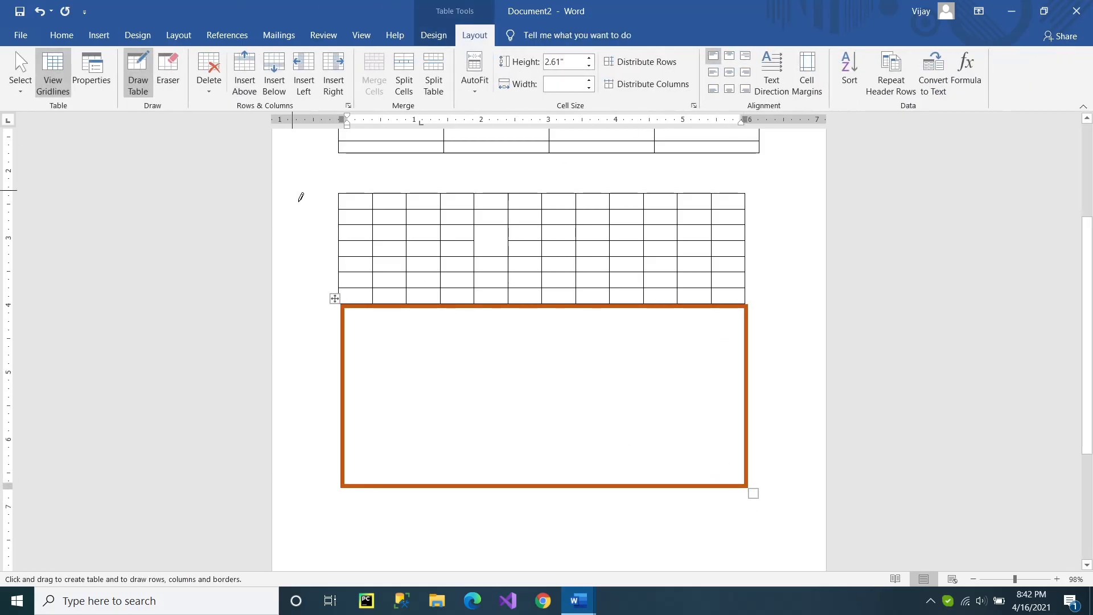
Choose a blue theme border style and draw two vertical and two horizontal dividing lines inside the drawn table.
left_click(438, 38)
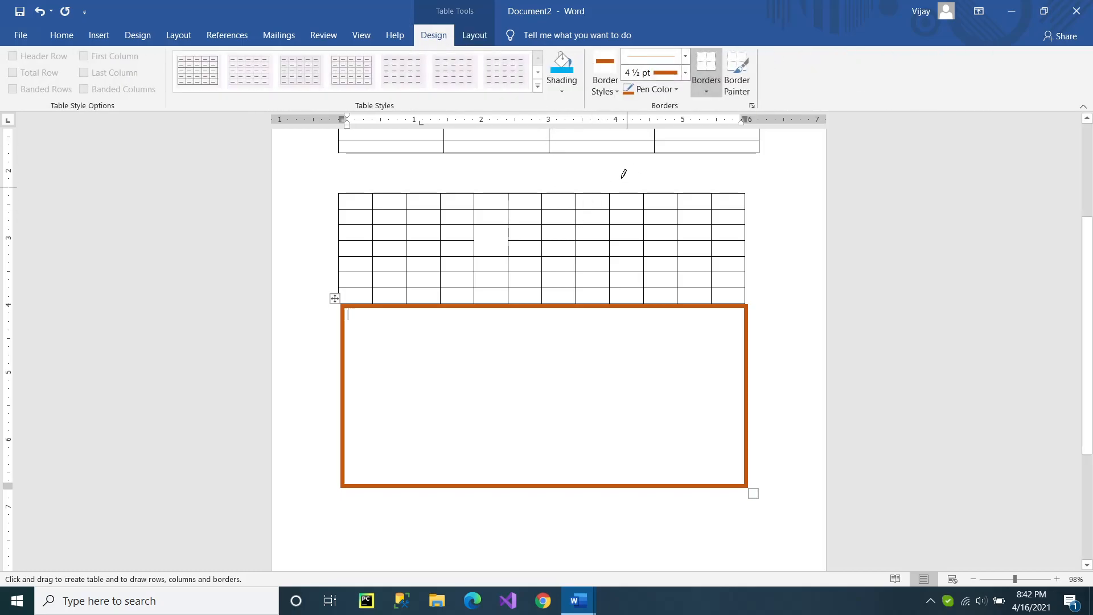
left_click(600, 92)
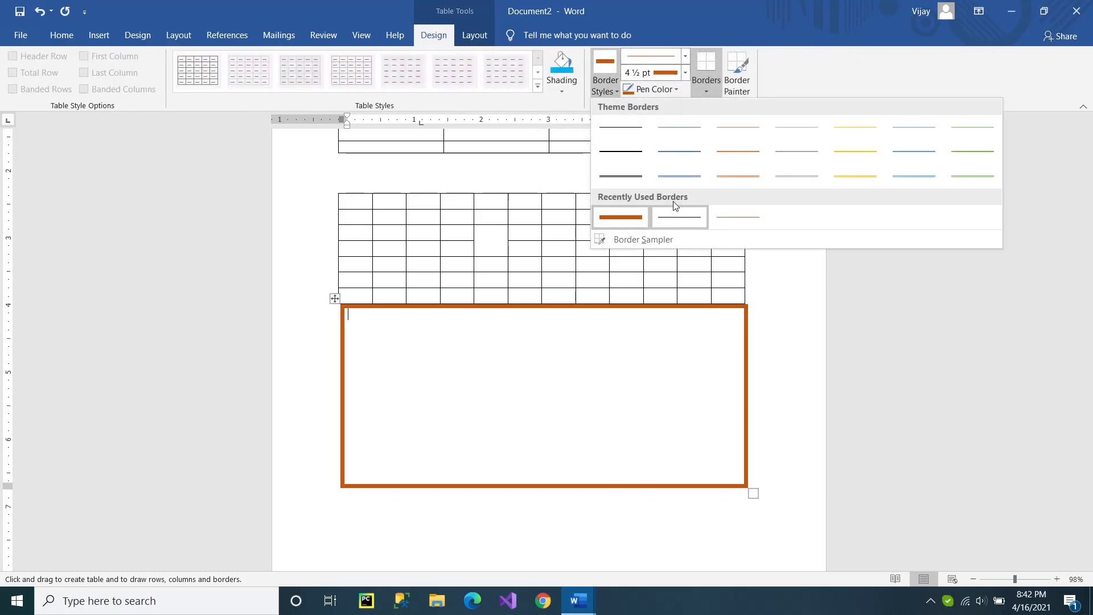
left_click(675, 173)
left_click_drag(421, 311, 416, 444)
left_click_drag(503, 308, 510, 437)
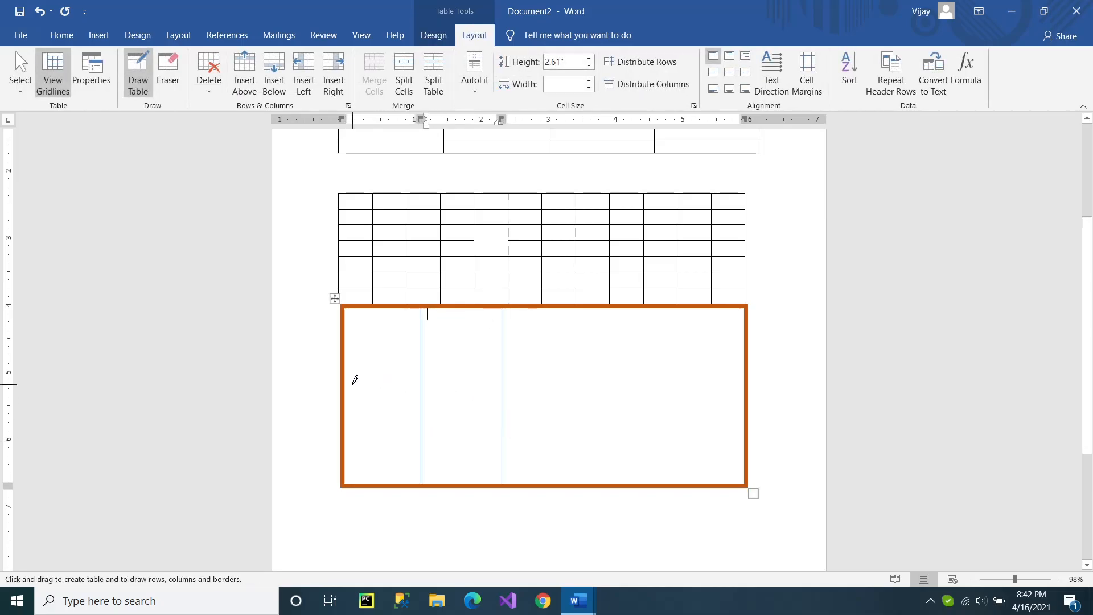
left_click_drag(383, 379, 737, 382)
left_click_drag(346, 420, 729, 418)
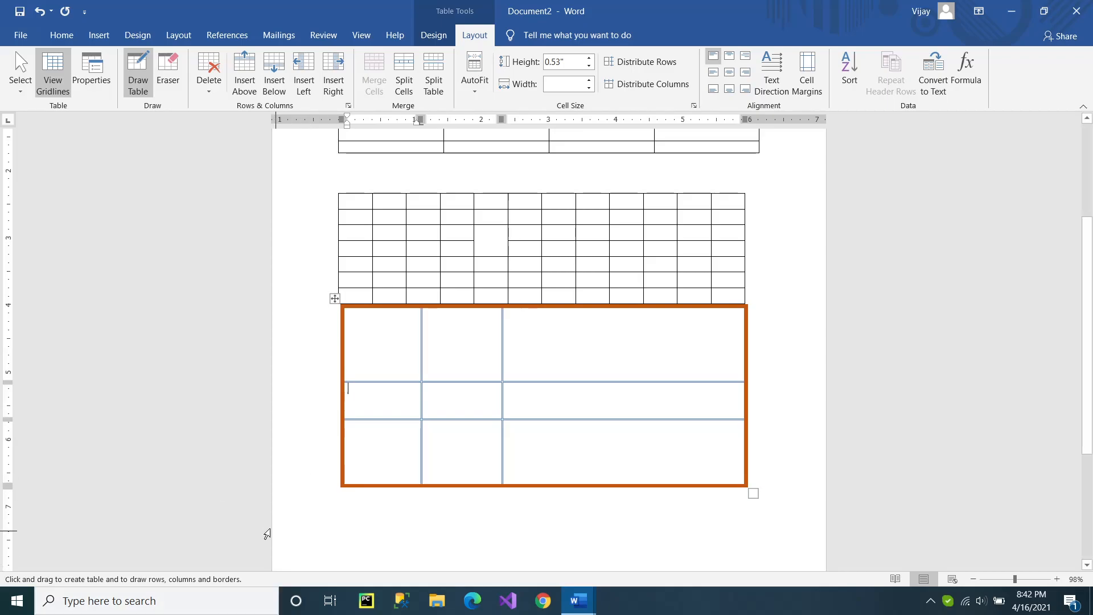
Insert the With Subheads 1 quick table into the first cell of the drawn table's second row.
left_click(99, 36)
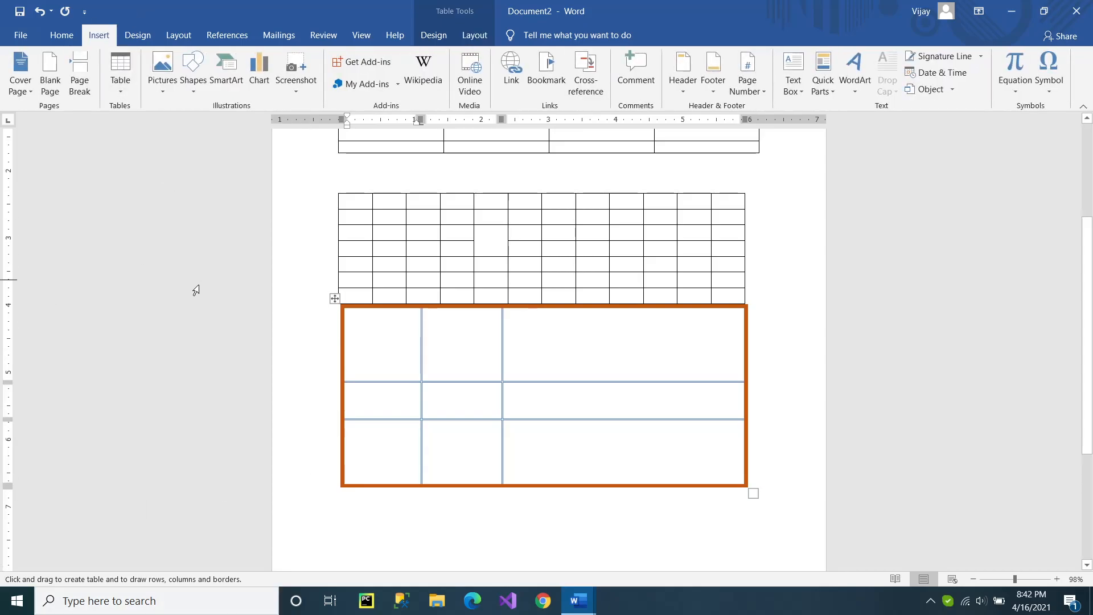
left_click(120, 71)
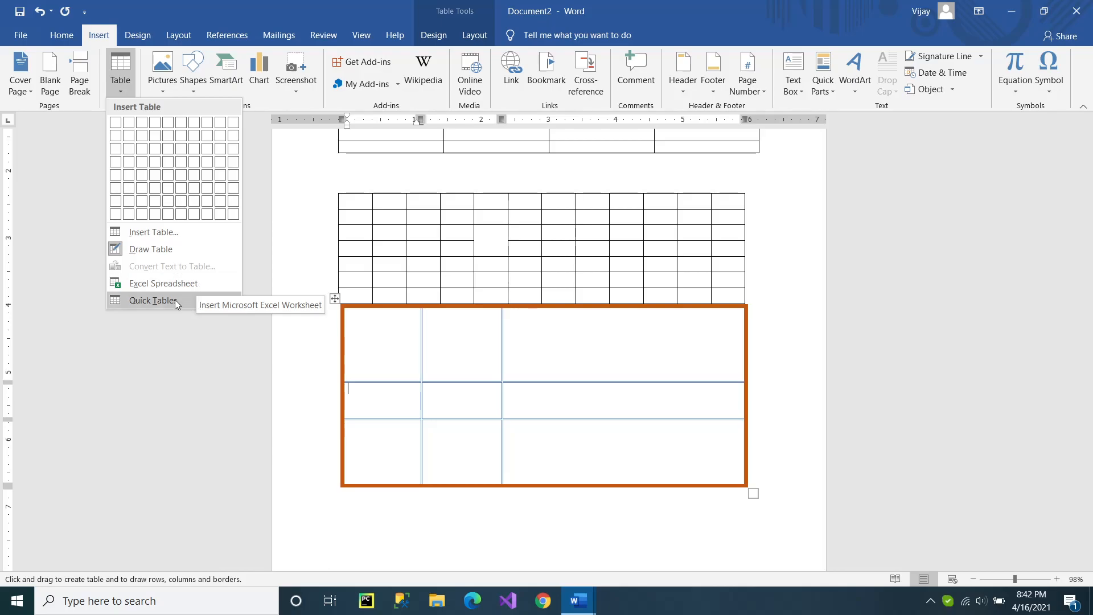
mouse_move(168, 299)
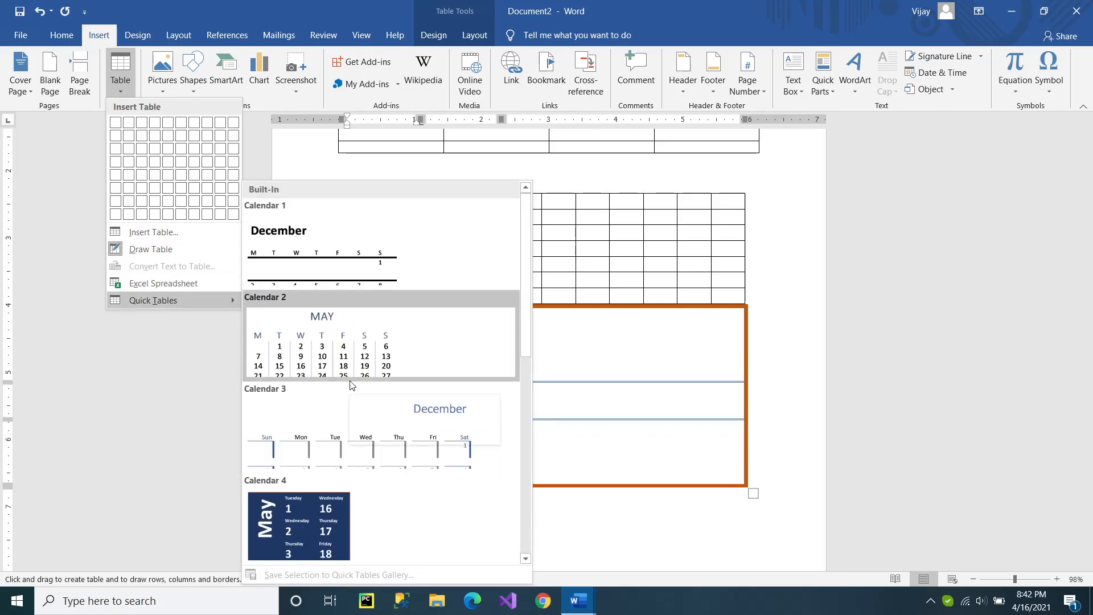
scroll(358, 389, "down", 5)
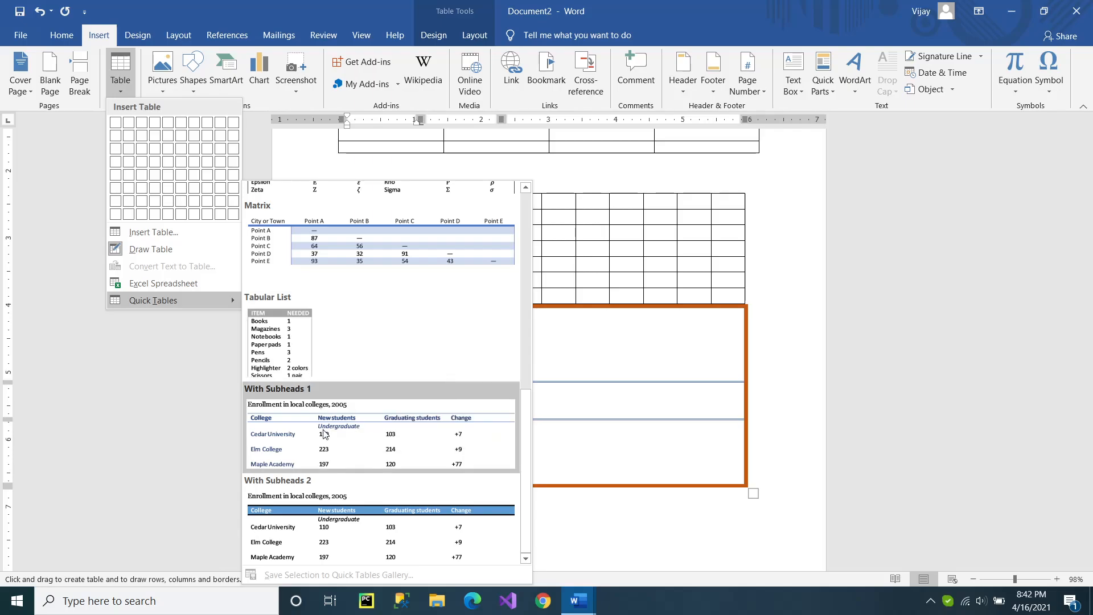
left_click(377, 438)
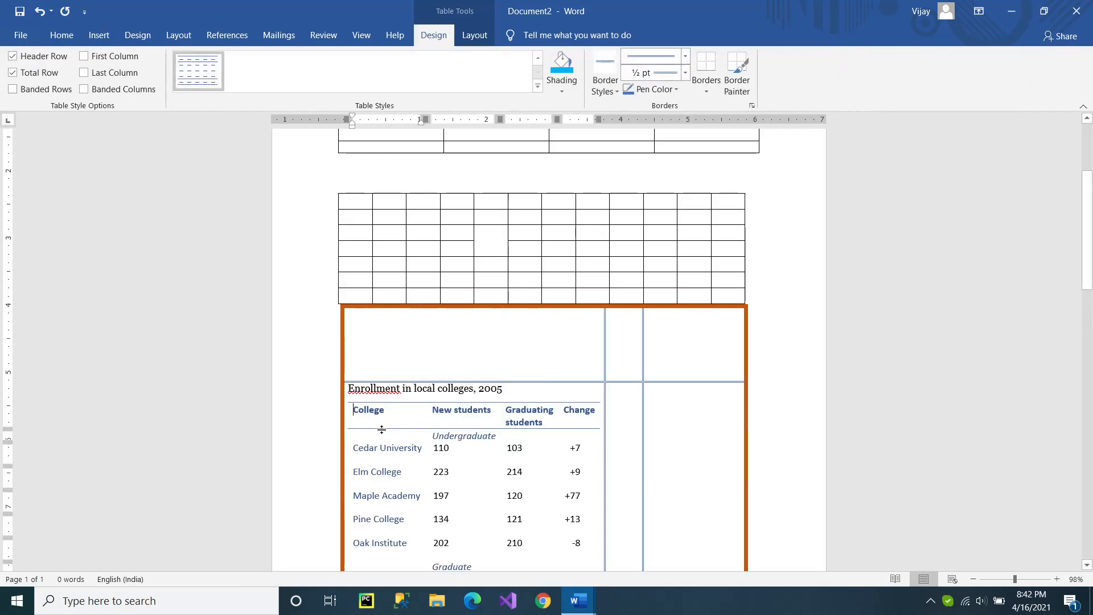
scroll(393, 398, "up", 4)
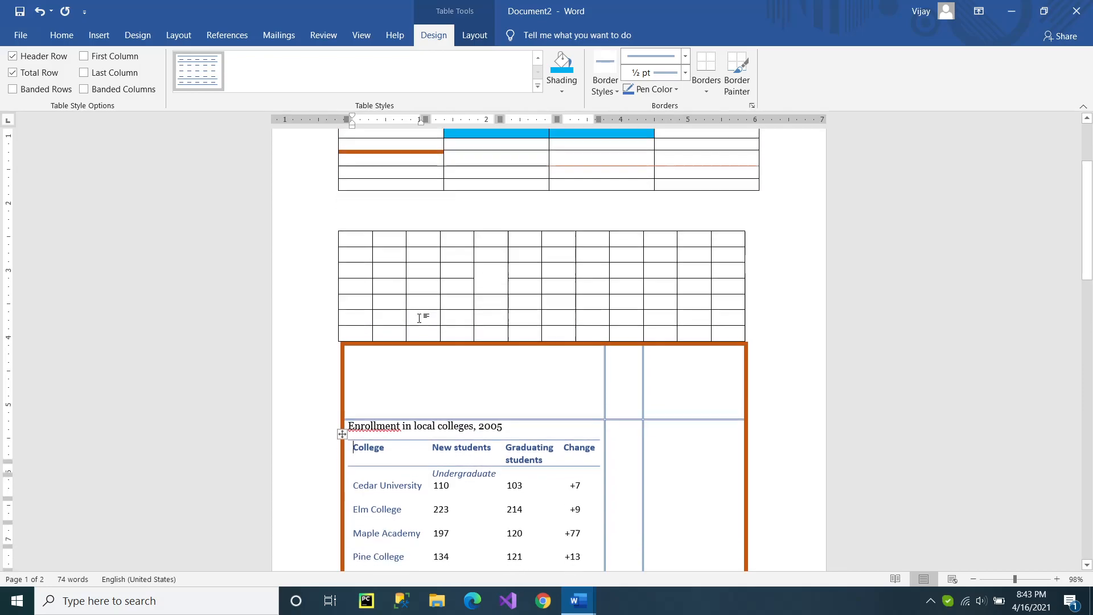
Switch to the document "How to insert table in Microsoft Word" and go to the blank line below the Number of Board Meetings text.
left_click(62, 35)
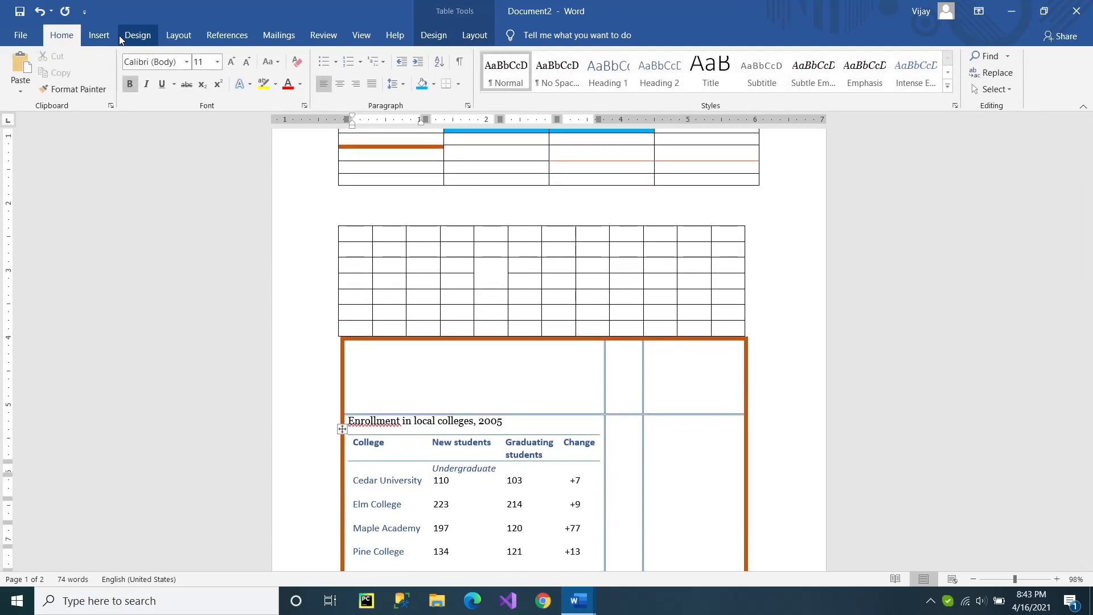
left_click(591, 602)
left_click(550, 557)
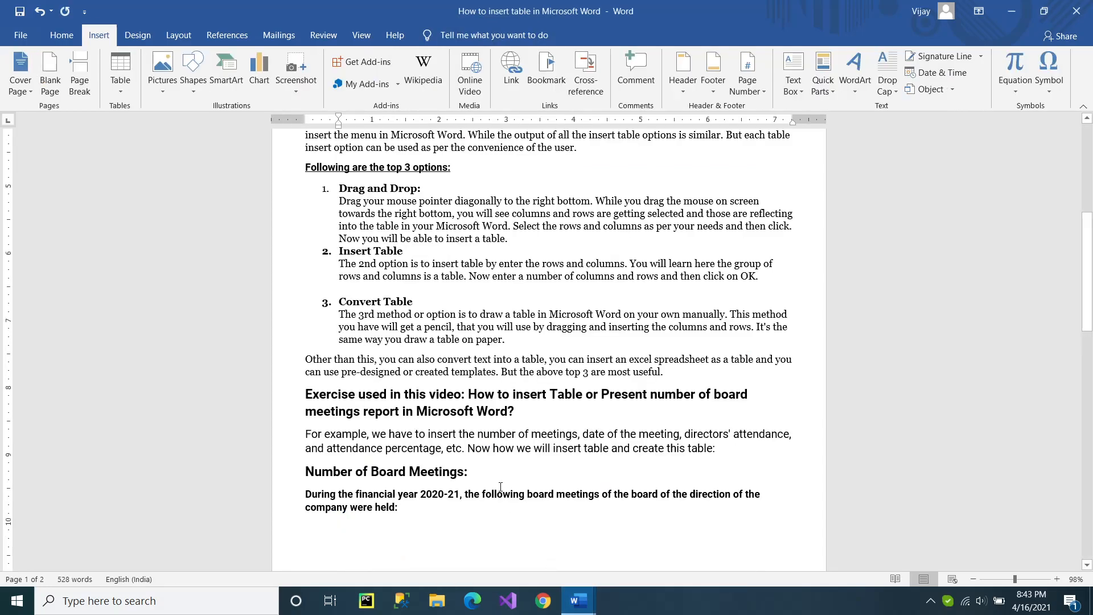
scroll(495, 472, "down", 6)
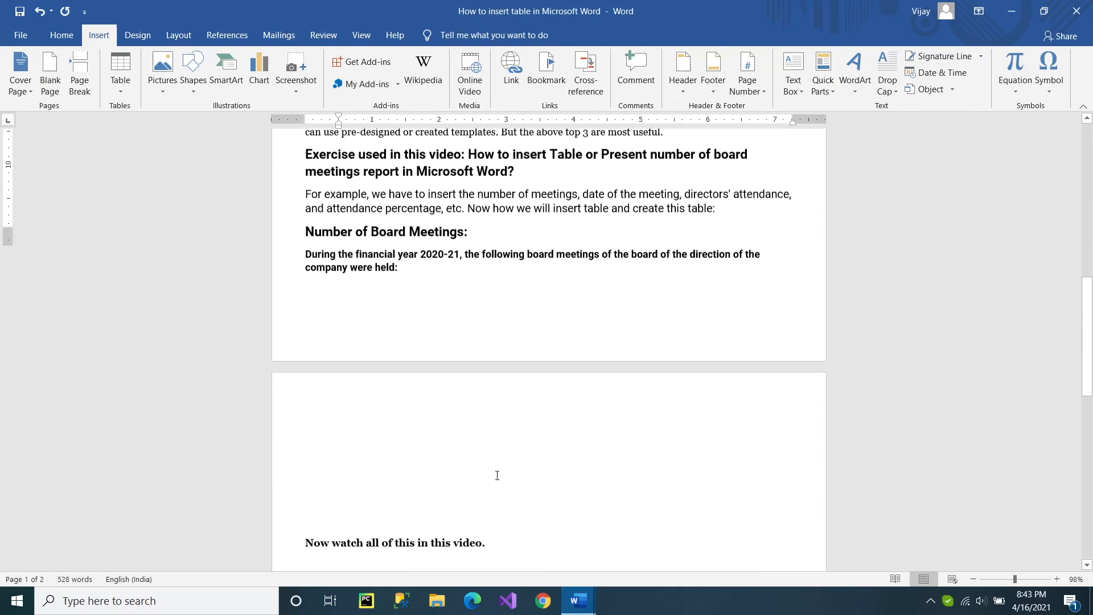
left_click(438, 242)
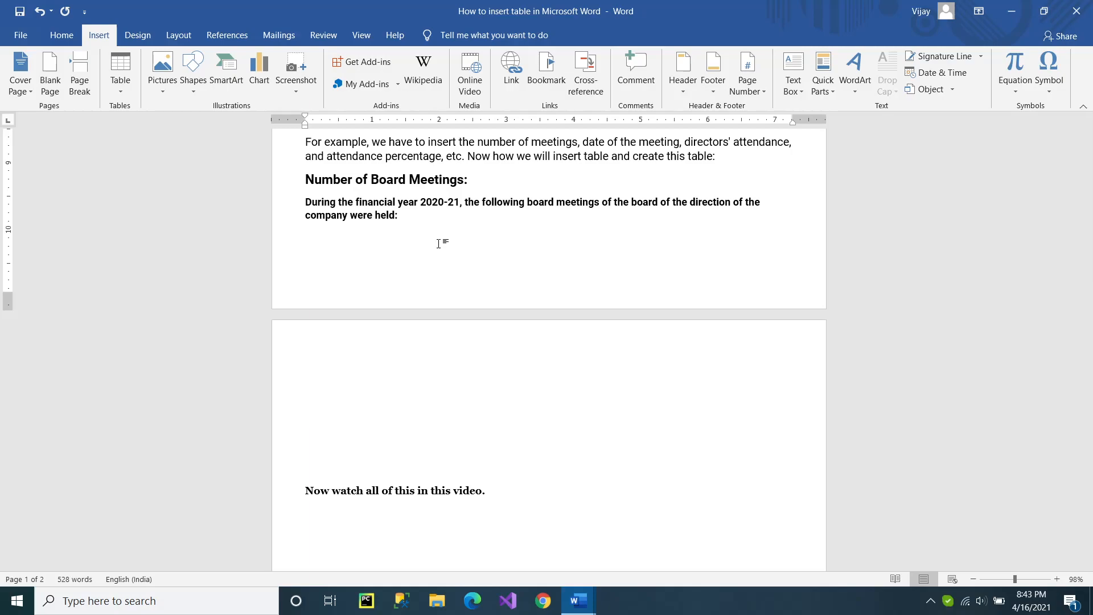
scroll(438, 243, "up", 2)
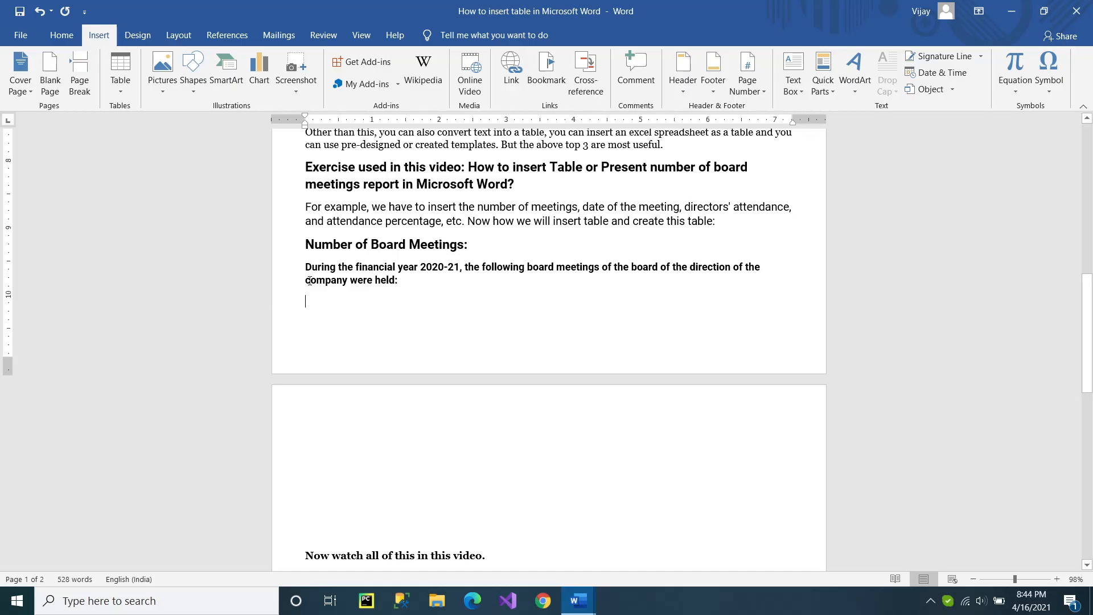
Start the exercise section on a new page and place the cursor below the board meetings paragraph.
left_click(303, 242)
key("ctrl+Return")
scroll(380, 293, "down", 5)
left_click(410, 314)
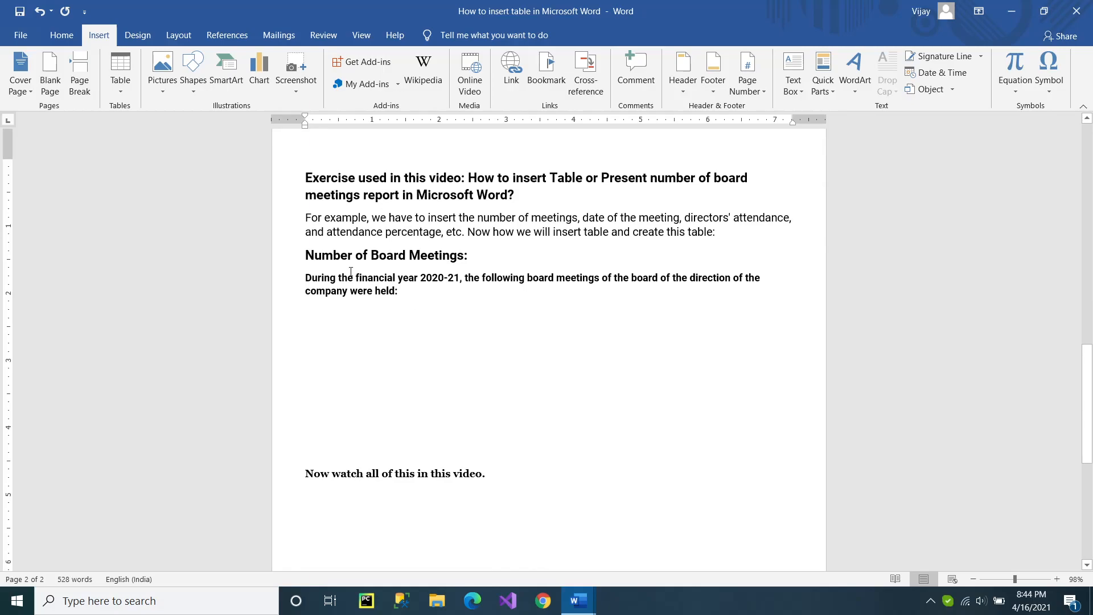
Insert a table with 5 columns and 10 rows below the board meetings paragraph.
left_click(129, 88)
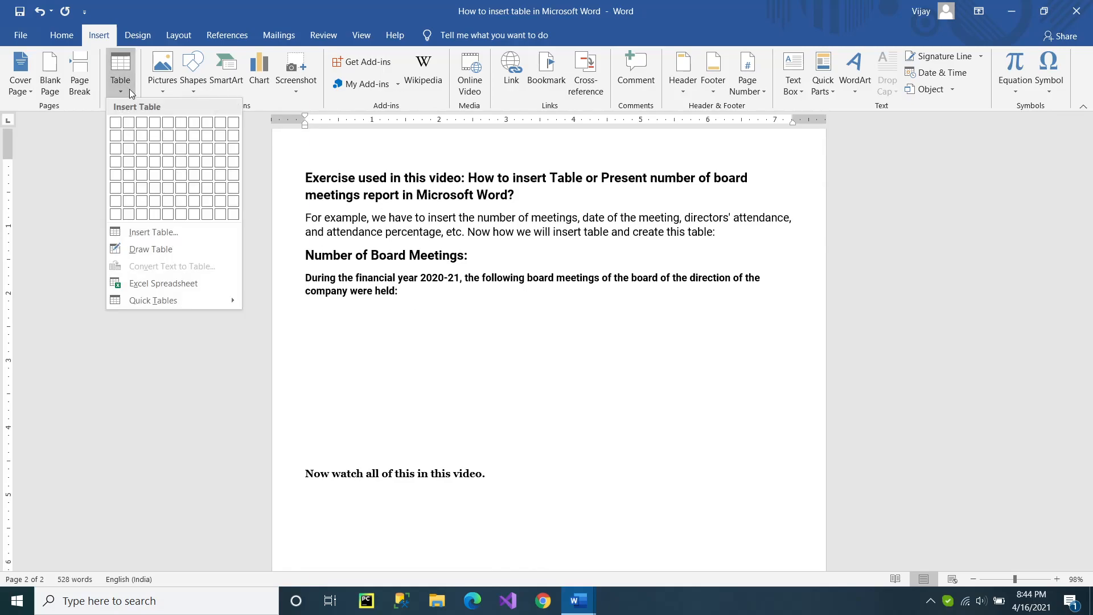
left_click(143, 233)
left_click_drag(702, 321, 843, 214)
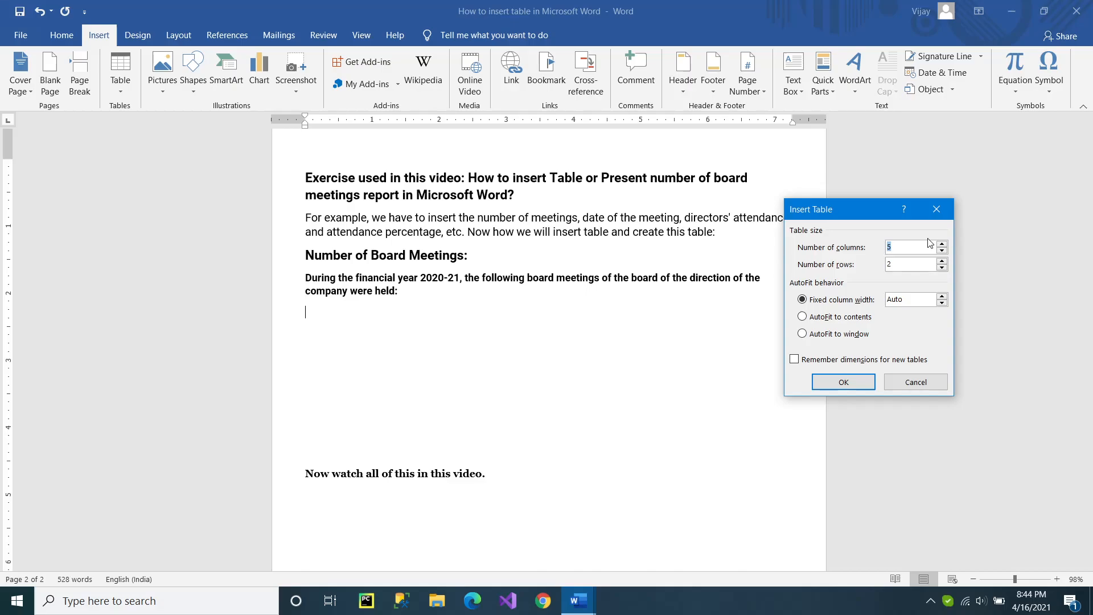
type("5")
key("BackSpace")
type("5")
double_click(910, 268)
type("10")
left_click(843, 382)
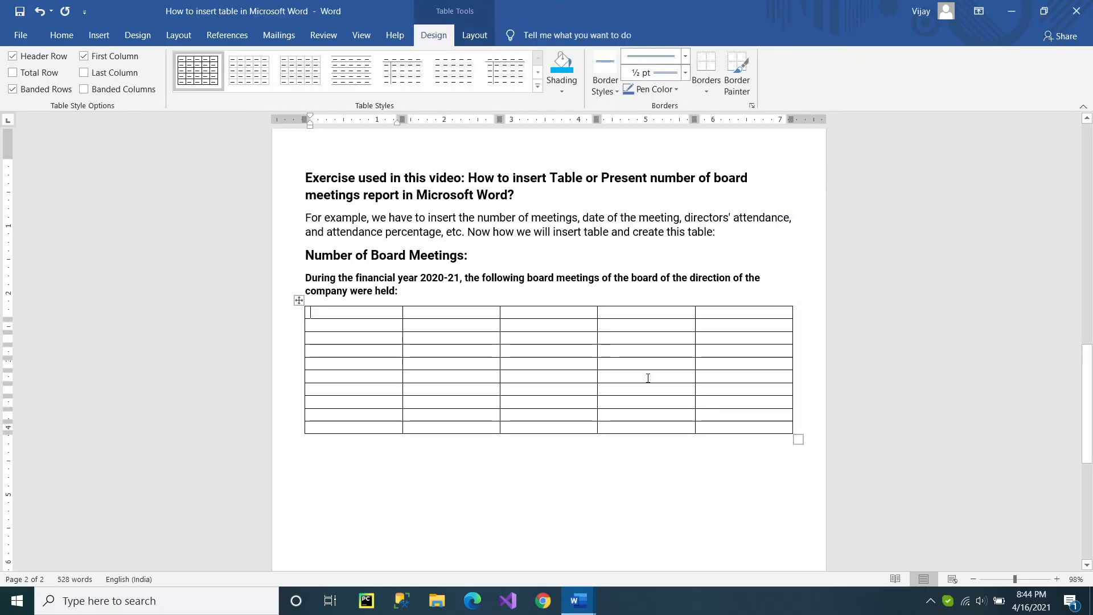
Shade the first row of the board meetings table with the standard orange color.
left_click_drag(346, 311, 734, 317)
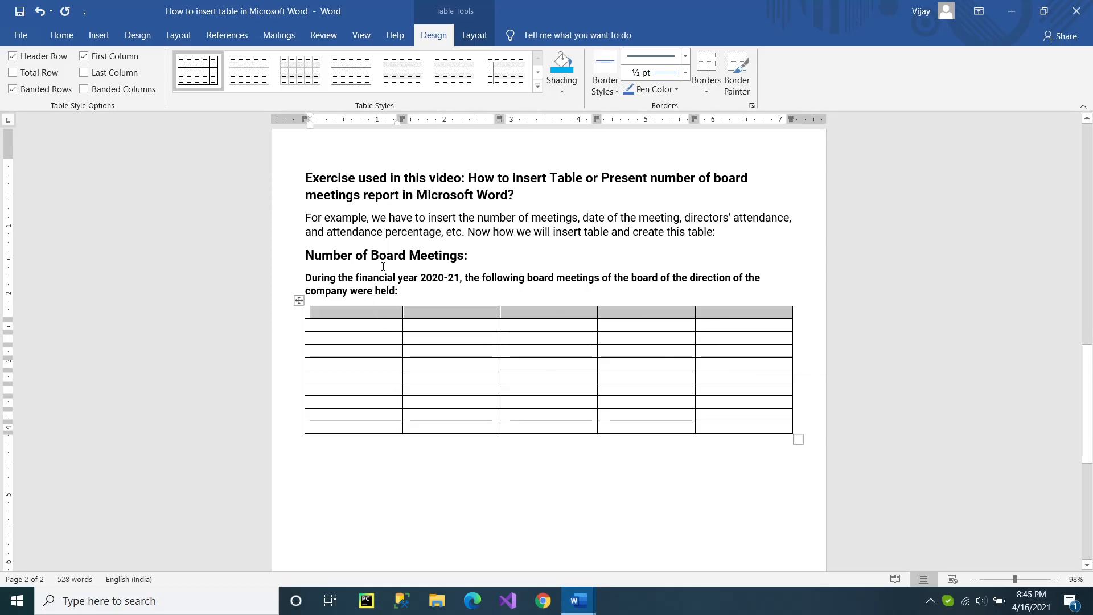
left_click(573, 84)
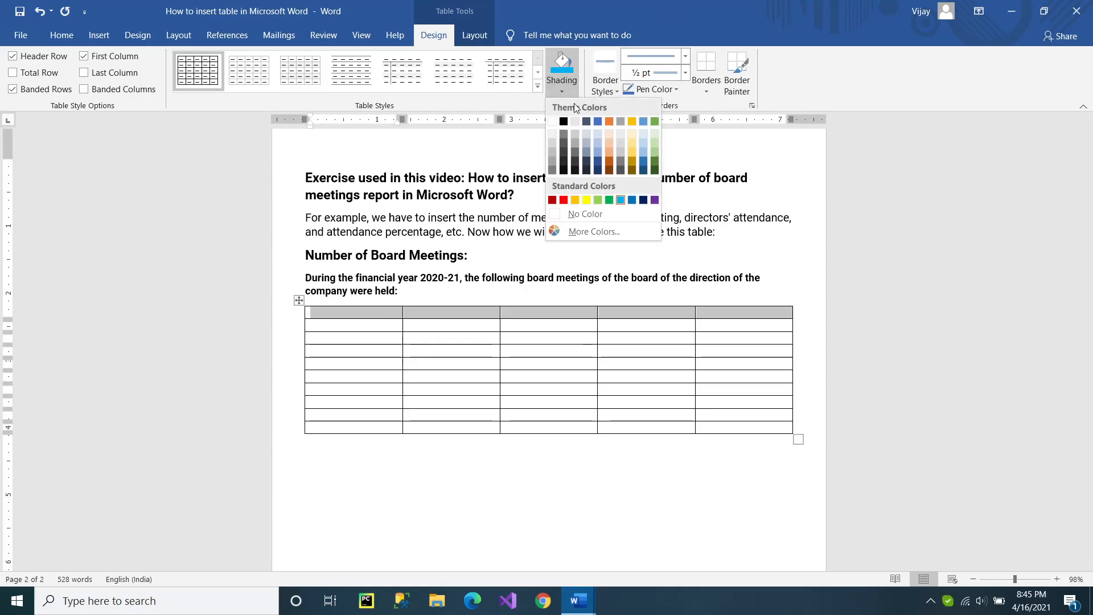
left_click(576, 197)
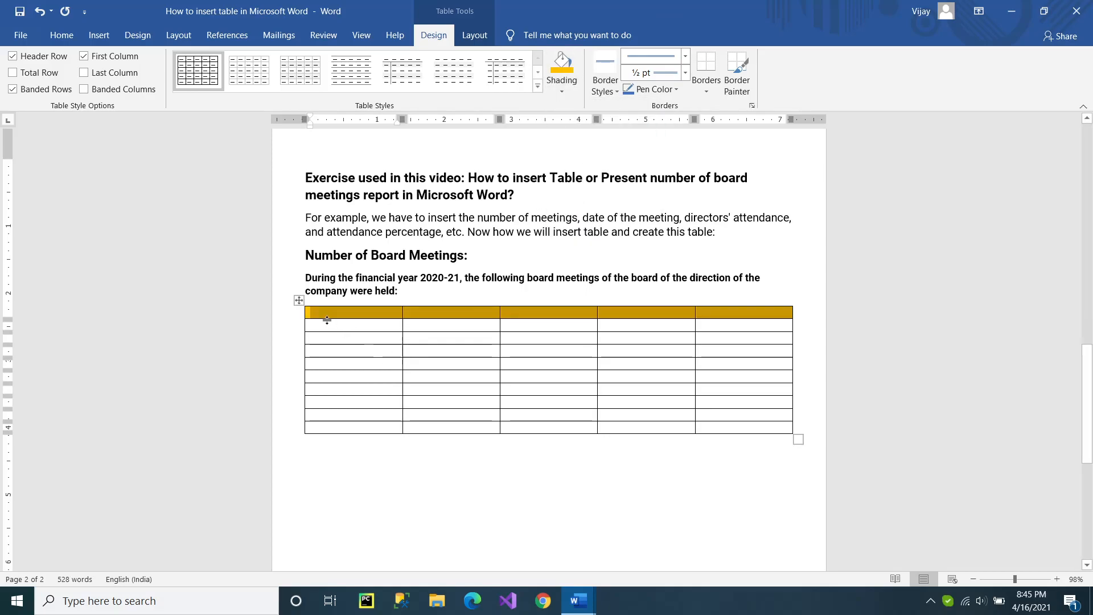
left_click(307, 316)
left_click(315, 313)
left_click_drag(312, 313, 628, 314)
left_click(312, 314)
double_click(307, 314)
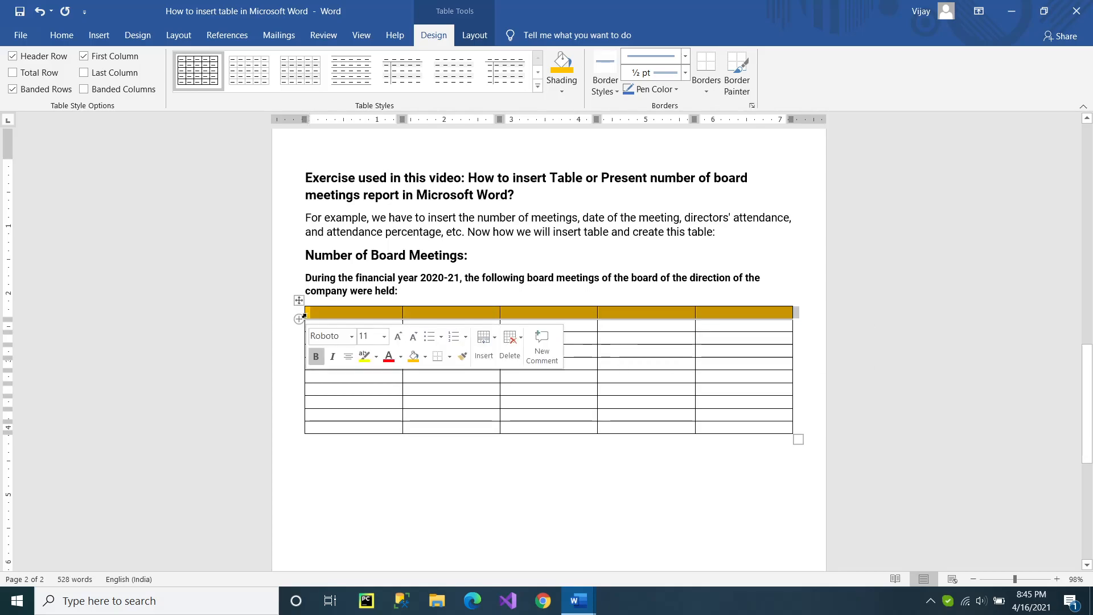
left_click(307, 315)
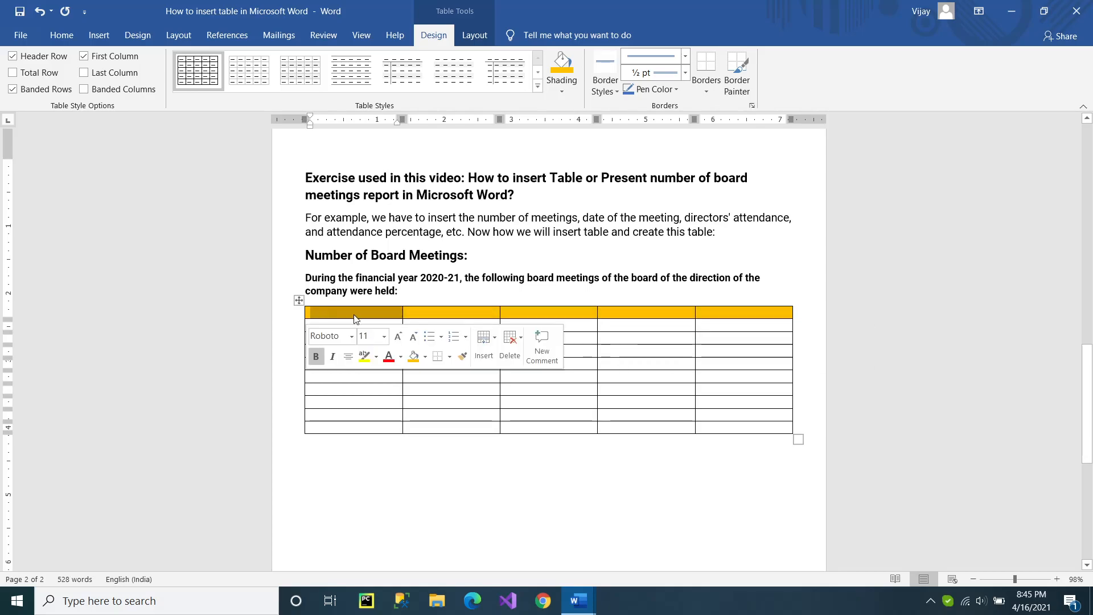
left_click(425, 356)
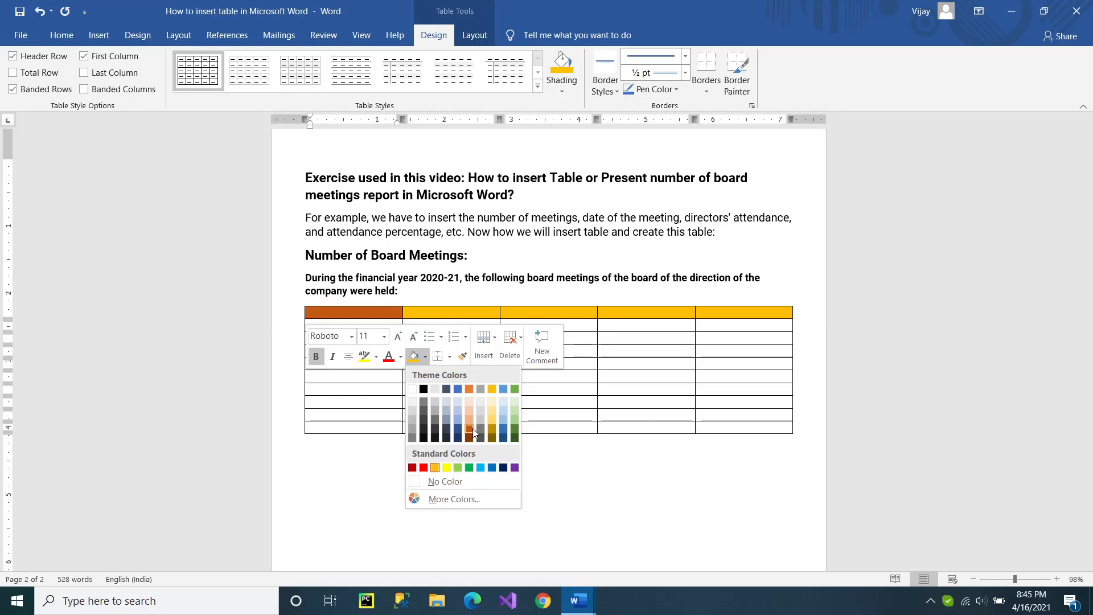
left_click(520, 313)
left_click_drag(523, 312, 668, 310)
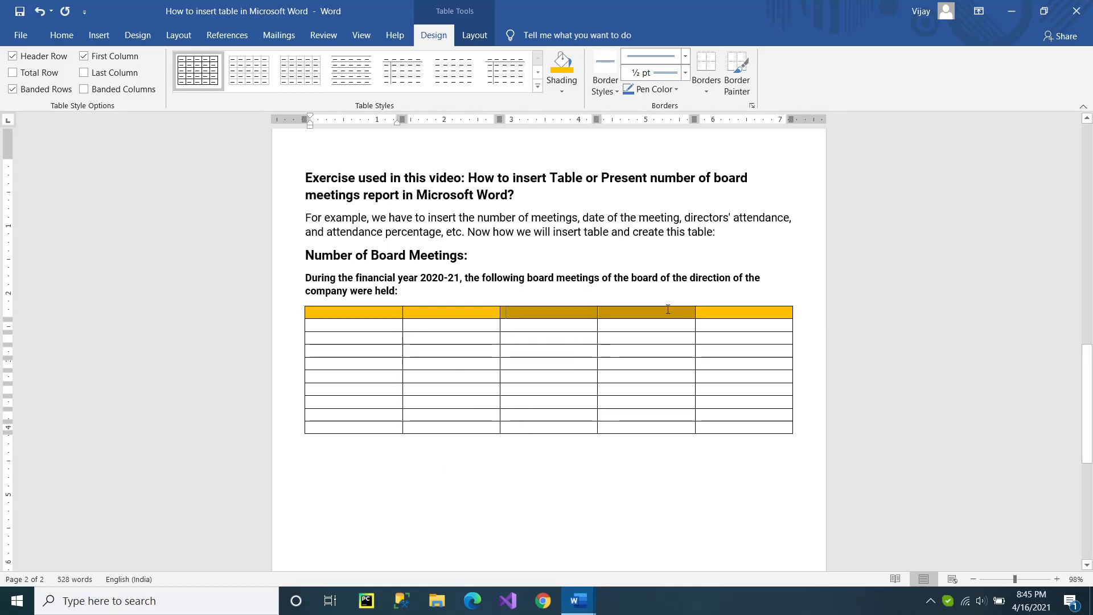
Shade the entire first row of the board meetings table with the blue theme color.
double_click(306, 315)
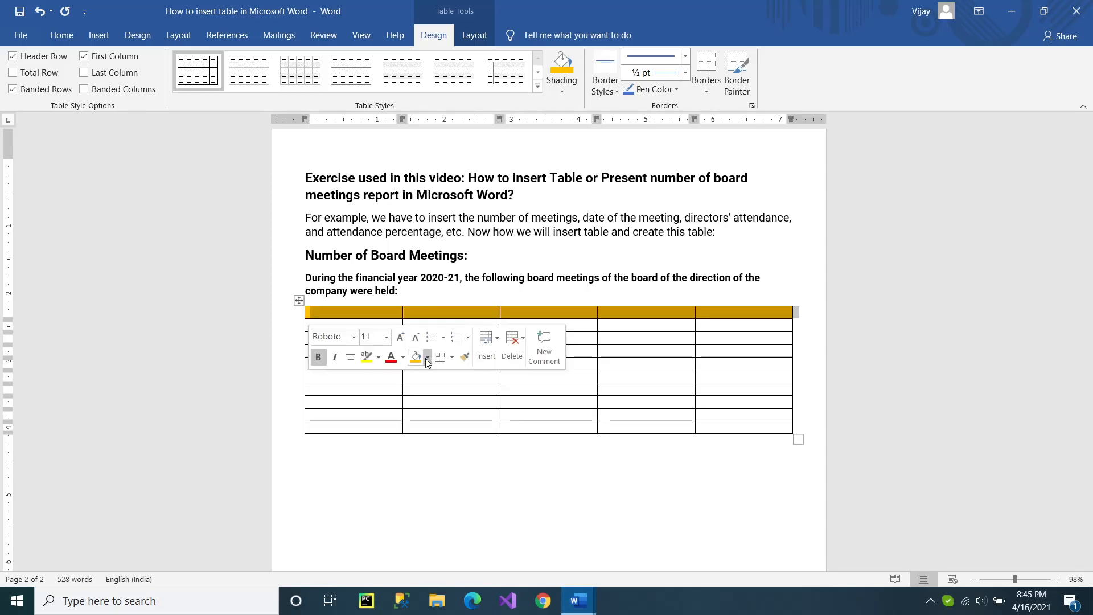
left_click(427, 357)
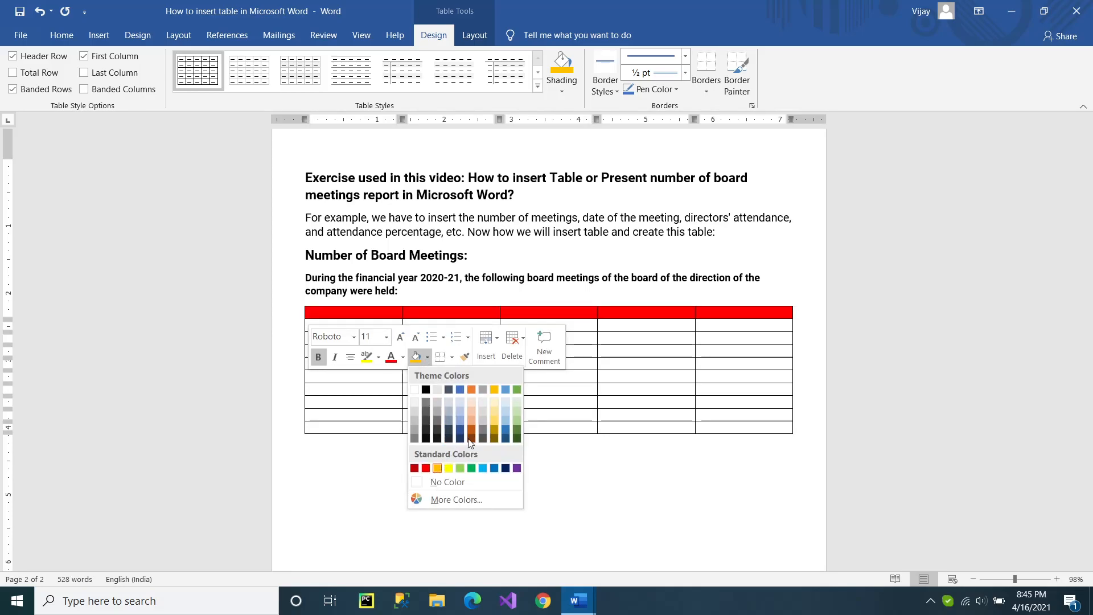
left_click(466, 391)
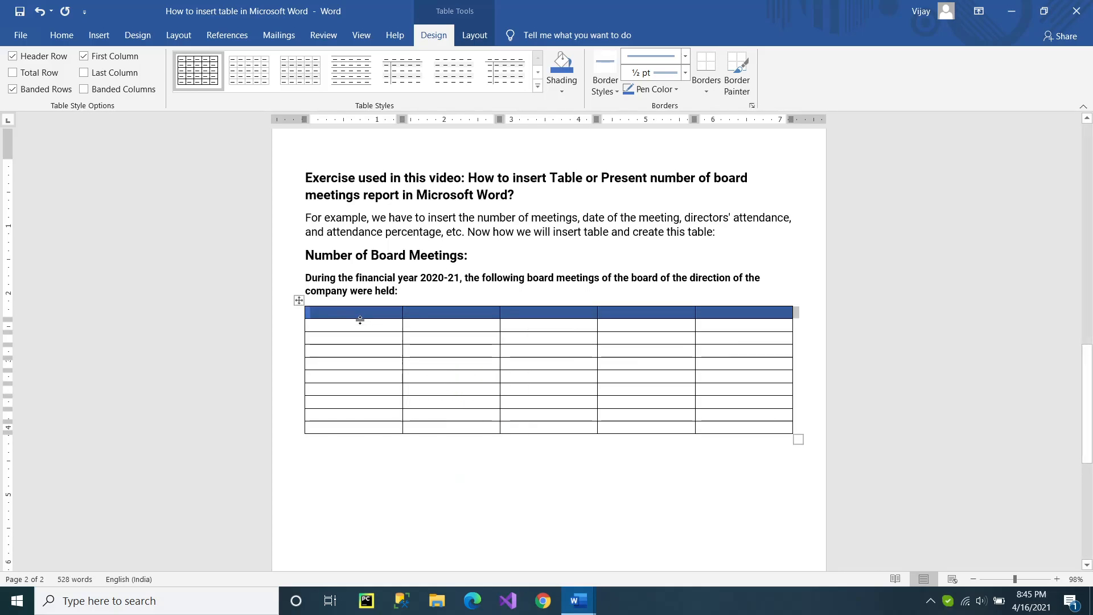
Shade the whole header row of the board meetings table with the standard orange color, starting with its first cell.
left_click(361, 317)
left_click(548, 90)
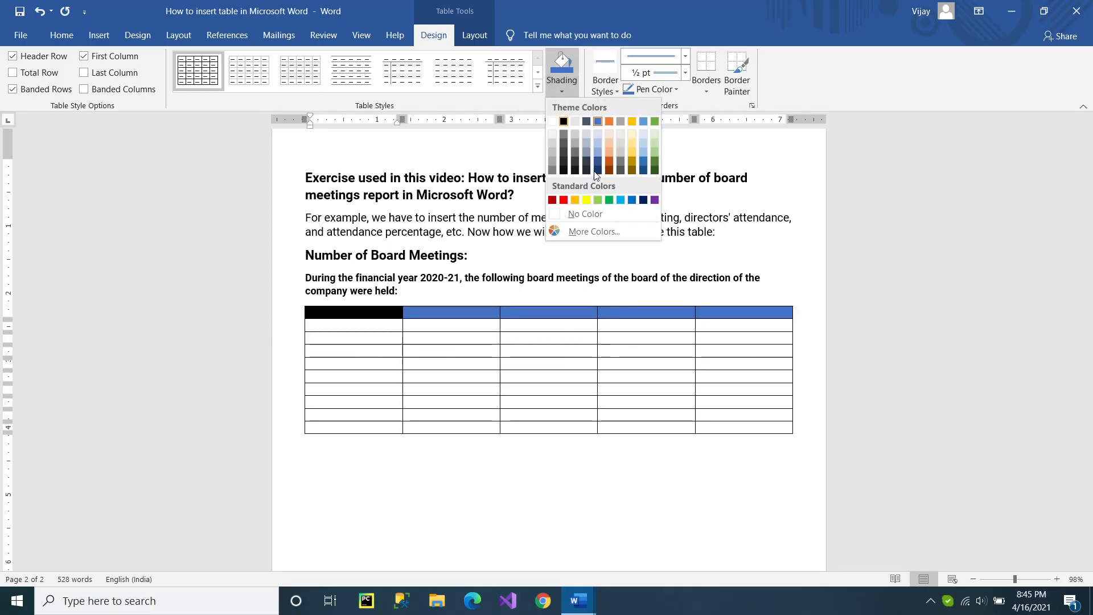
left_click(575, 200)
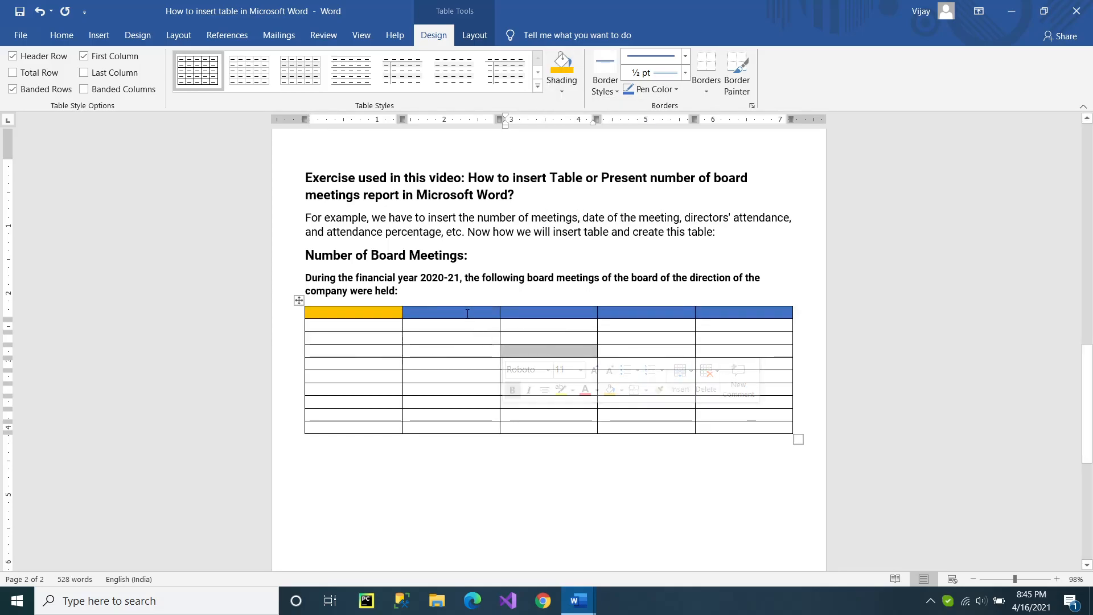
left_click_drag(333, 314, 763, 312)
left_click(561, 90)
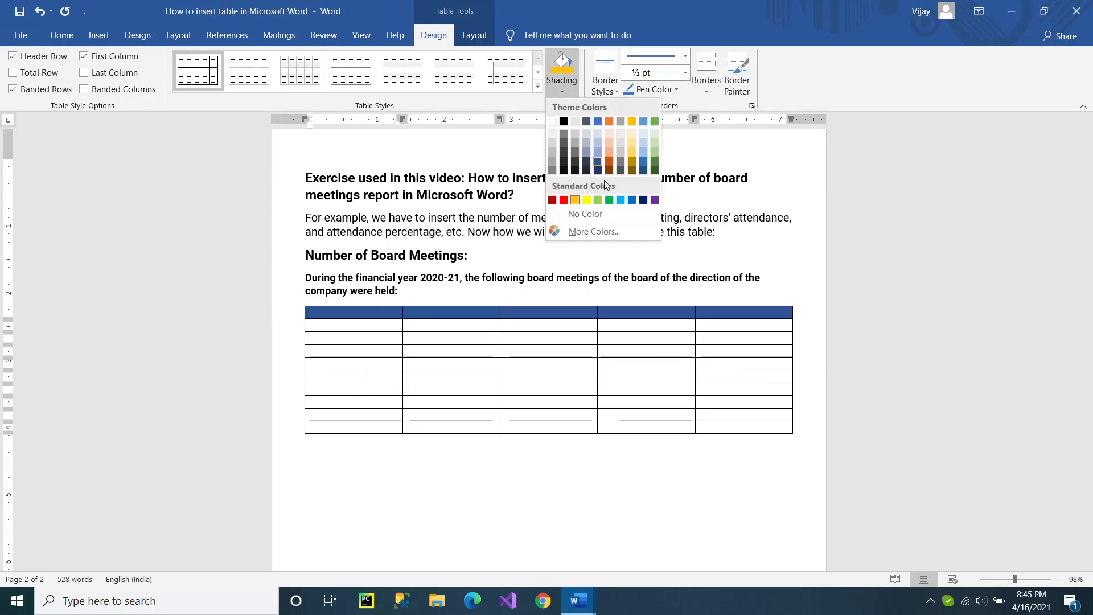
left_click(574, 200)
left_click(358, 317)
left_click(364, 316)
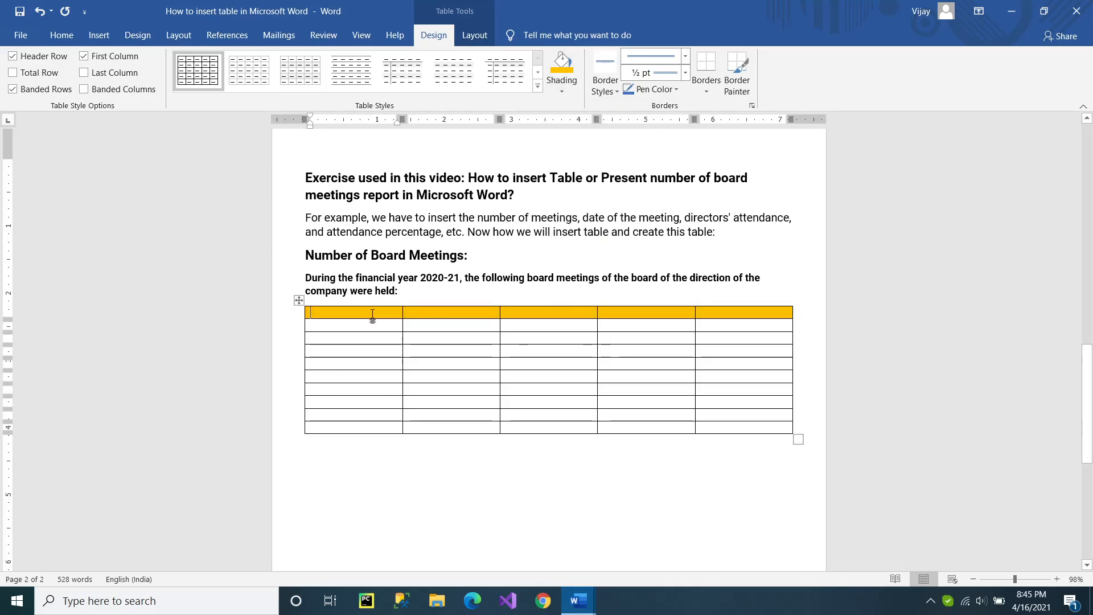
left_click_drag(338, 323, 481, 414)
left_click_drag(676, 413, 723, 414)
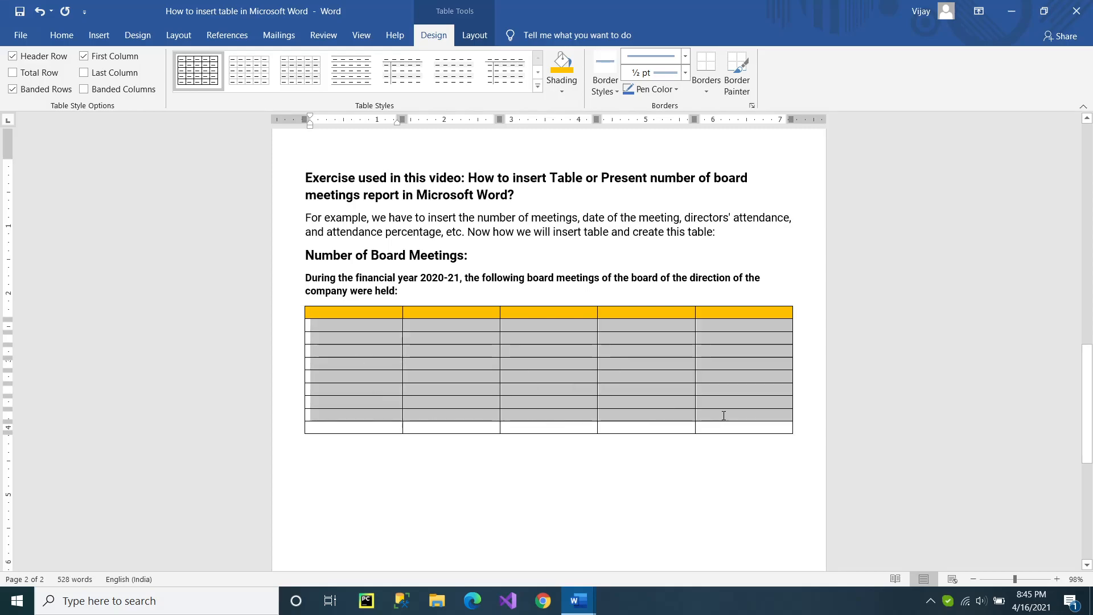
left_click(368, 315)
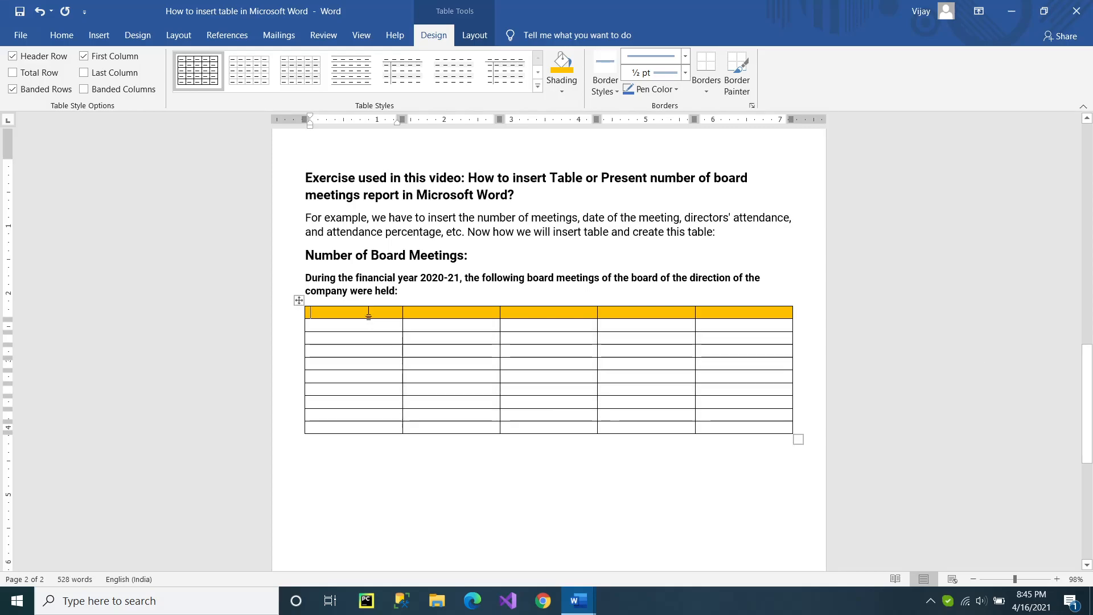
left_click_drag(346, 405, 736, 423)
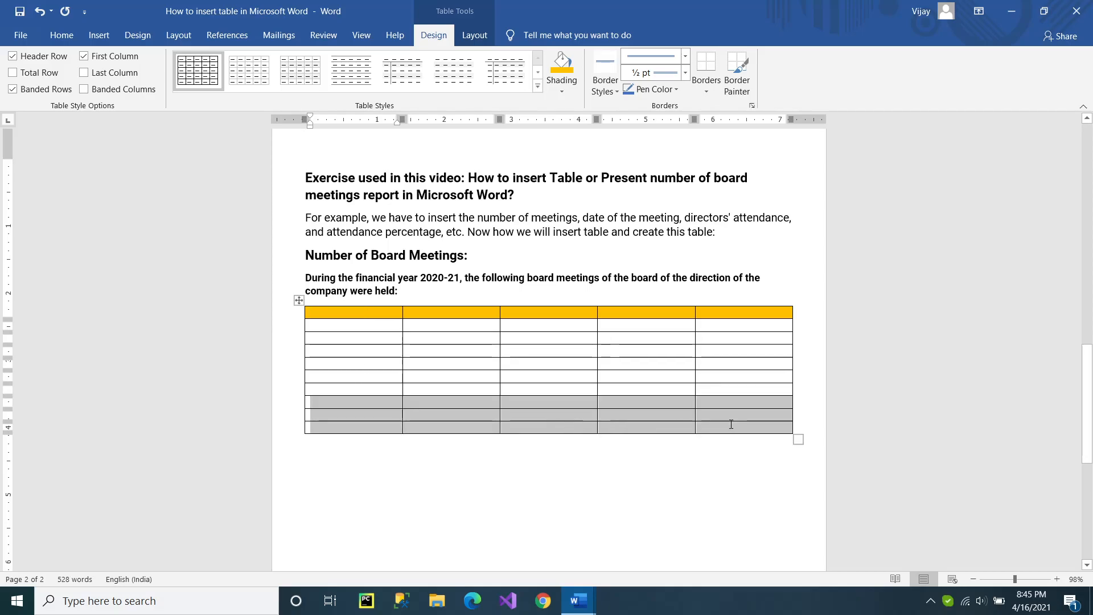
Enter the headers "Sr. No." and "Date of Meetings" in the first two columns of the table.
left_click(363, 315)
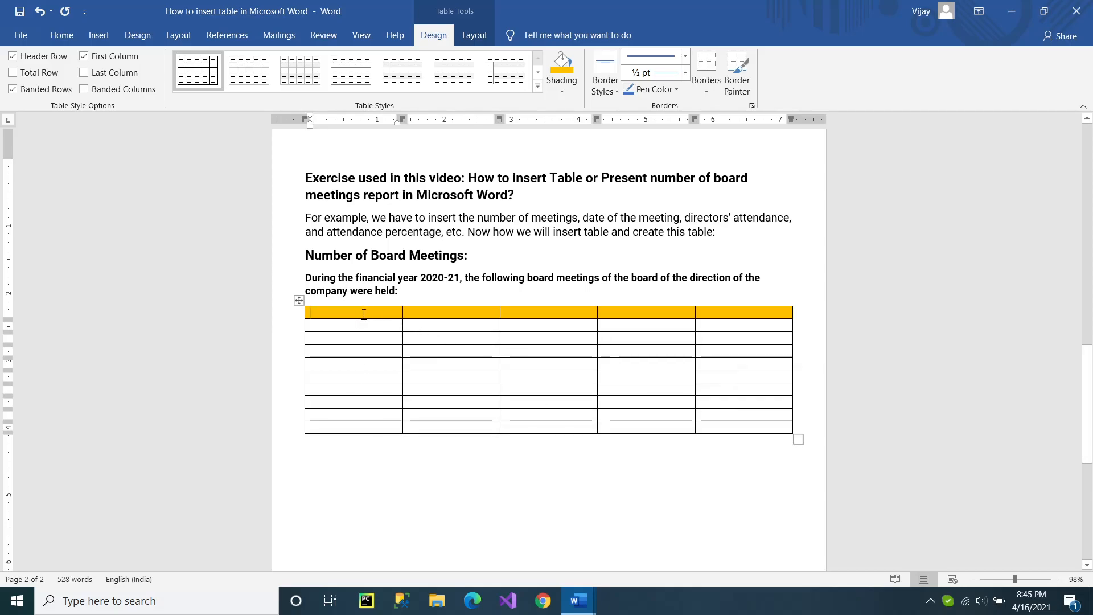
type("Sr. No.\t")
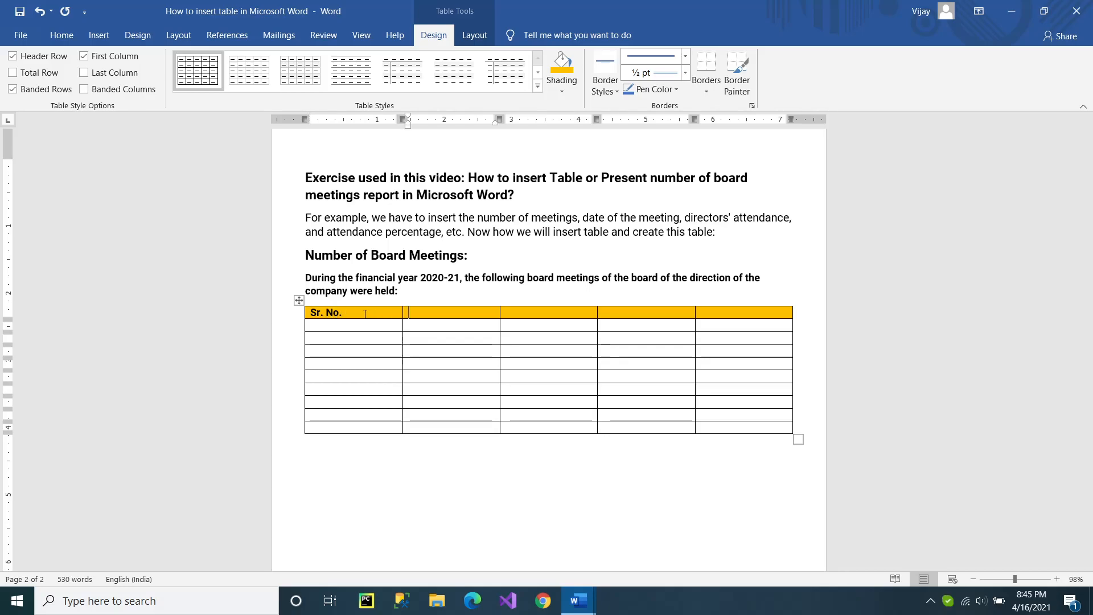
type("Date")
key("Tab")
key("Left")
type("of Met")
type("ei")
type("ngs")
key("Tab")
type("Dio")
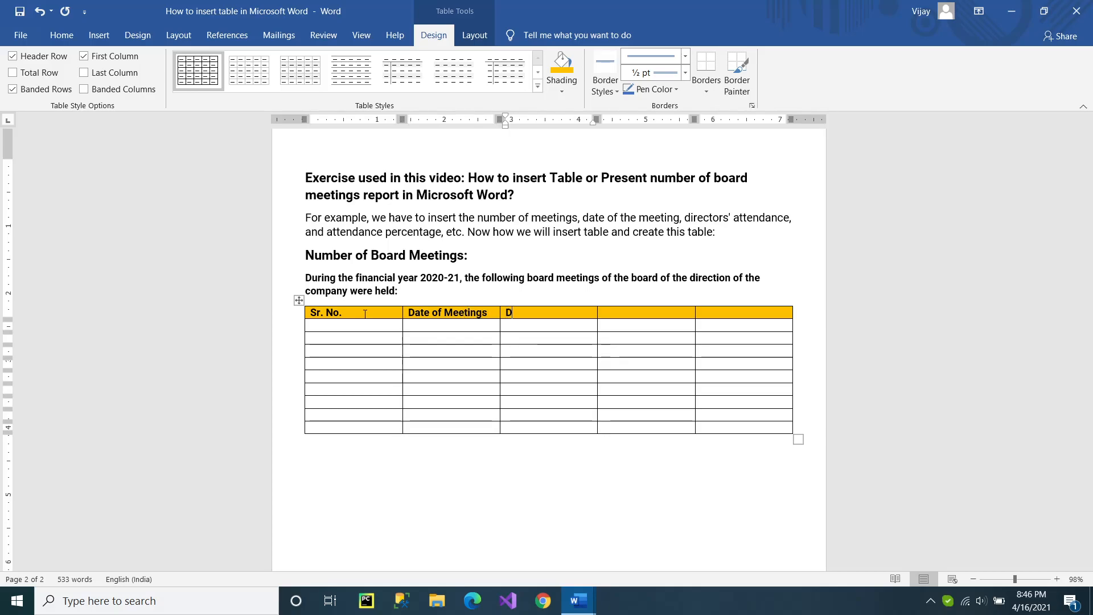
key("BackSpace")
key("BackSpace")
key("BackSpace")
Enter the third column header "Numbers of Directors present on the data of meeting".
type("Numbers of Directors")
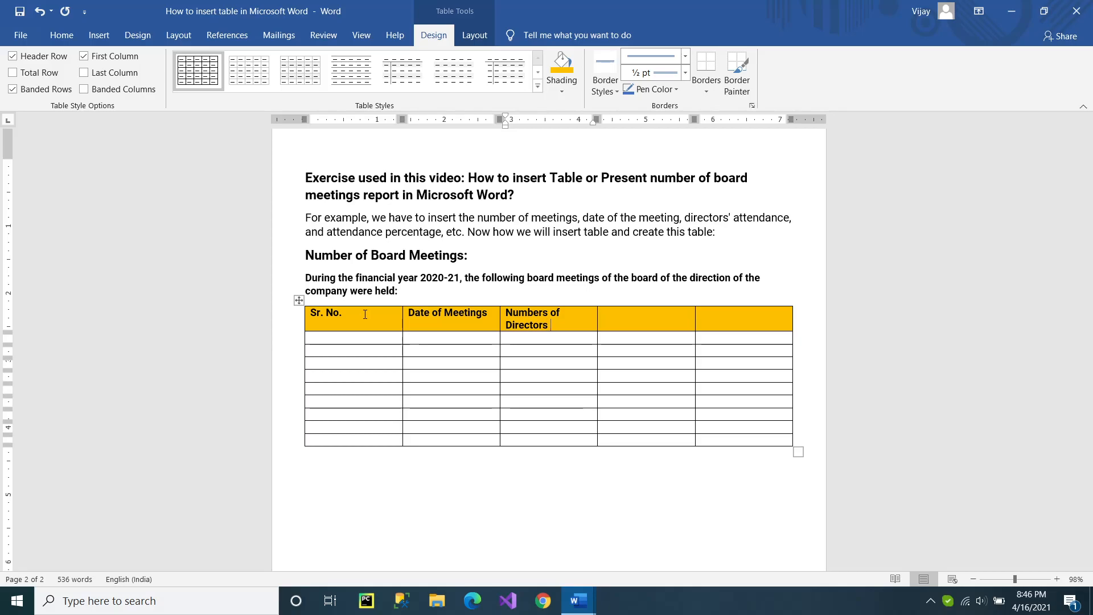
type("on")
key("BackSpace")
key("BackSpace")
type("present on the data of meet")
key("BackSpace")
type("ing")
key("Tab")
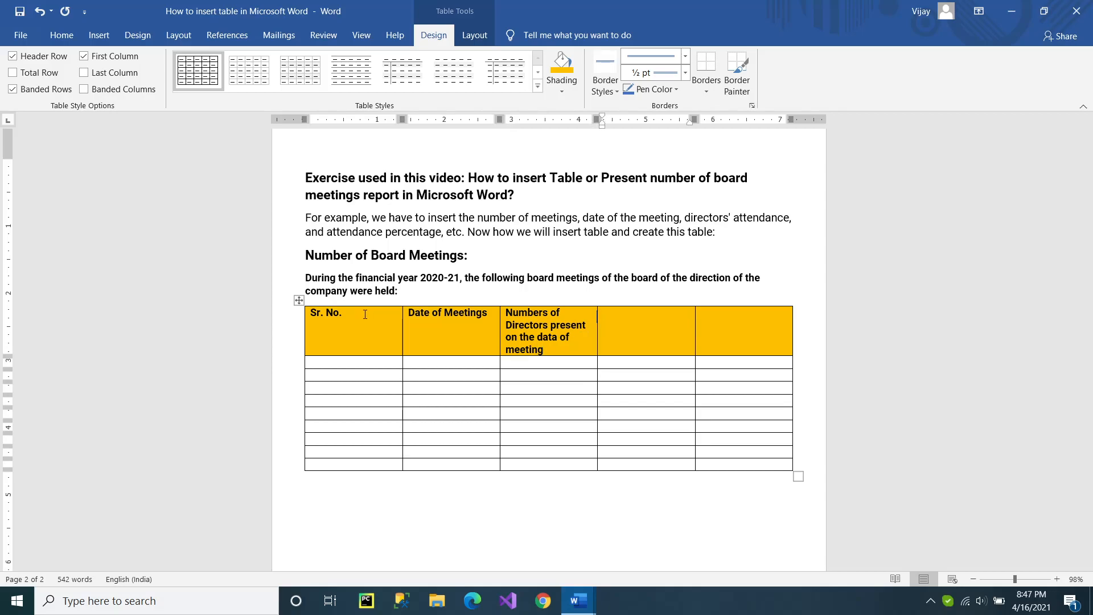
type("No")
key("BackSpace")
key("BackSpace")
key("BackSpace")
key("BackSpace")
type("Director Name")
key("BackSpace")
key("BackSpace")
key("BackSpace")
key("BackSpace")
key("BackSpace")
key("BackSpace")
key("BackSpace")
key("BackSpace")
key("BackSpace")
key("BackSpace")
key("BackSpace")
key("BackSpace")
key("BackSpace")
type("Direcotrs At")
type("ten")
key("BackSpace")
key("BackSpace")
key("BackSpace")
key("BackSpace")
key("BackSpace")
key("BackSpace")
key("BackSpace")
key("BackSpace")
key("BackSpace")
key("BackSpace")
key("BackSpace")
key("BackSpace")
key("BackSpace")
key("BackSpace")
Enter "Attendance" as the fourth column header, correcting its spelling with the suggested word.
type("Attendence:")
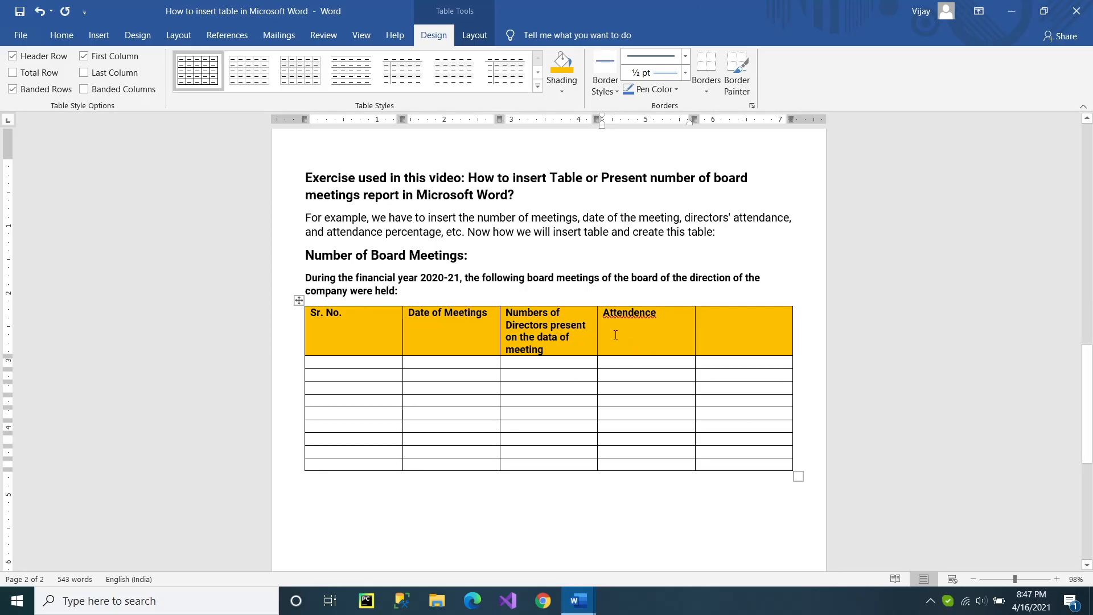
right_click(623, 312)
left_click(625, 325)
Number the first four rows below the header 1 to 4 in the Sr. No. column.
left_click(352, 365)
type("1")
key("Down")
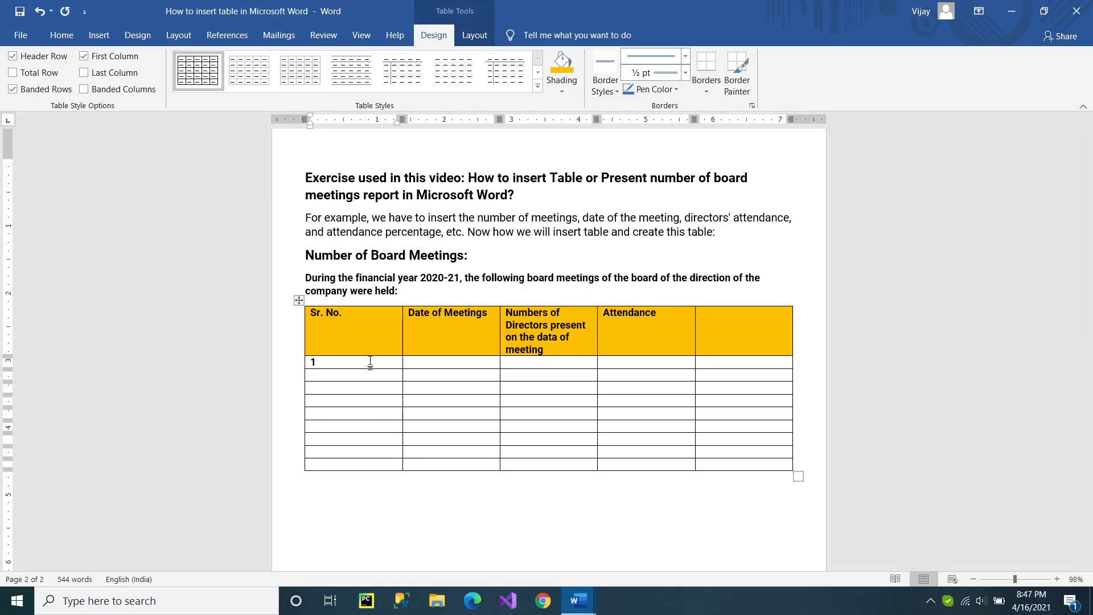
type("2")
type("3")
type("4")
Fill in the first meeting row with date 05/04/2020, 6 directors and 100% attendance.
left_click(439, 362)
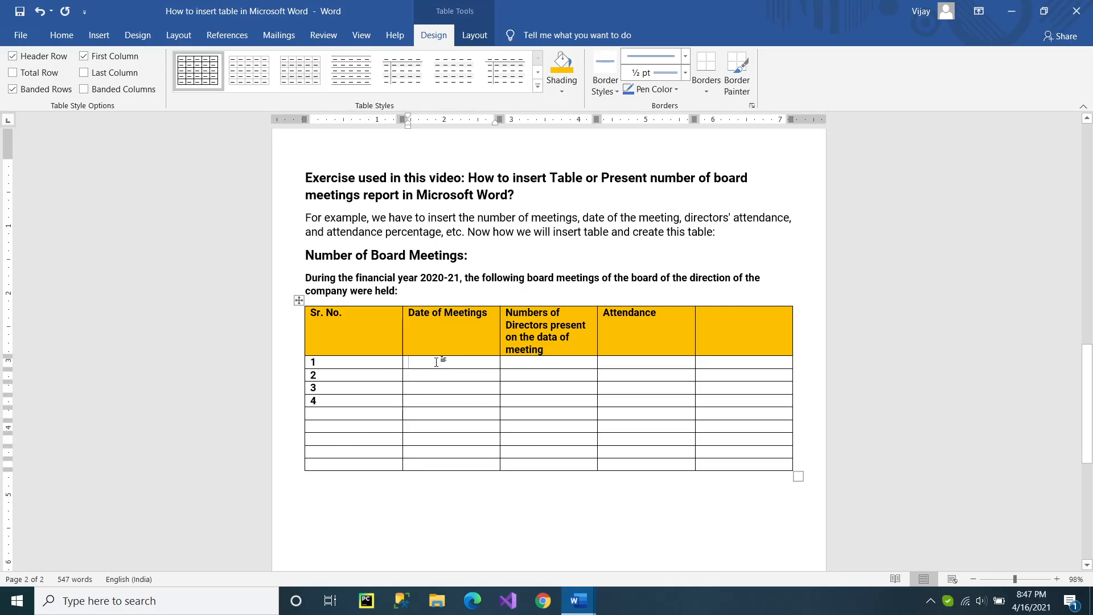
type("05/")
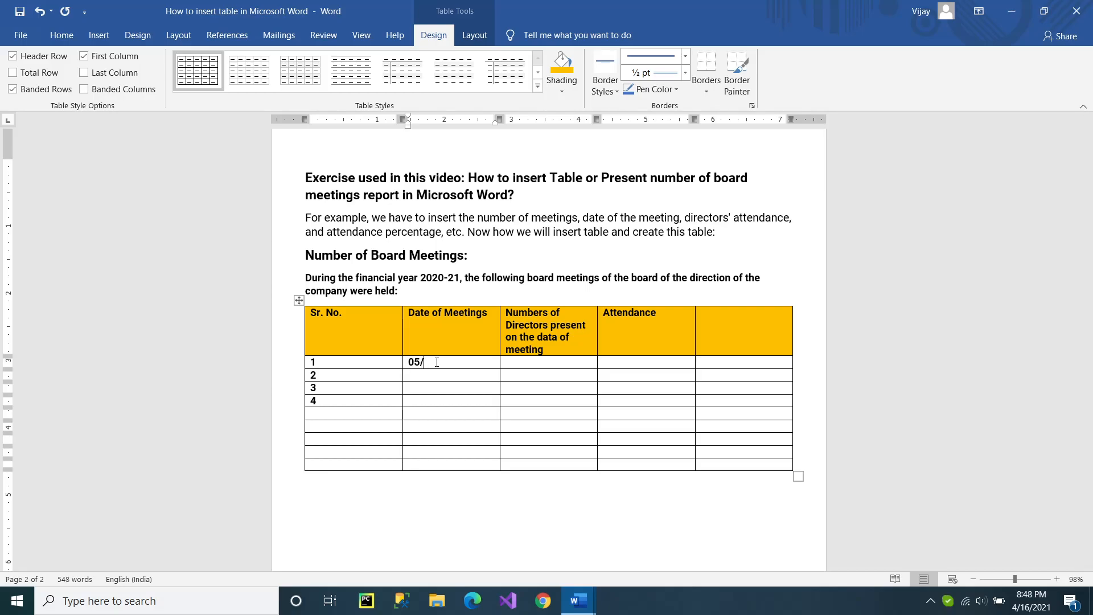
type("04/2020")
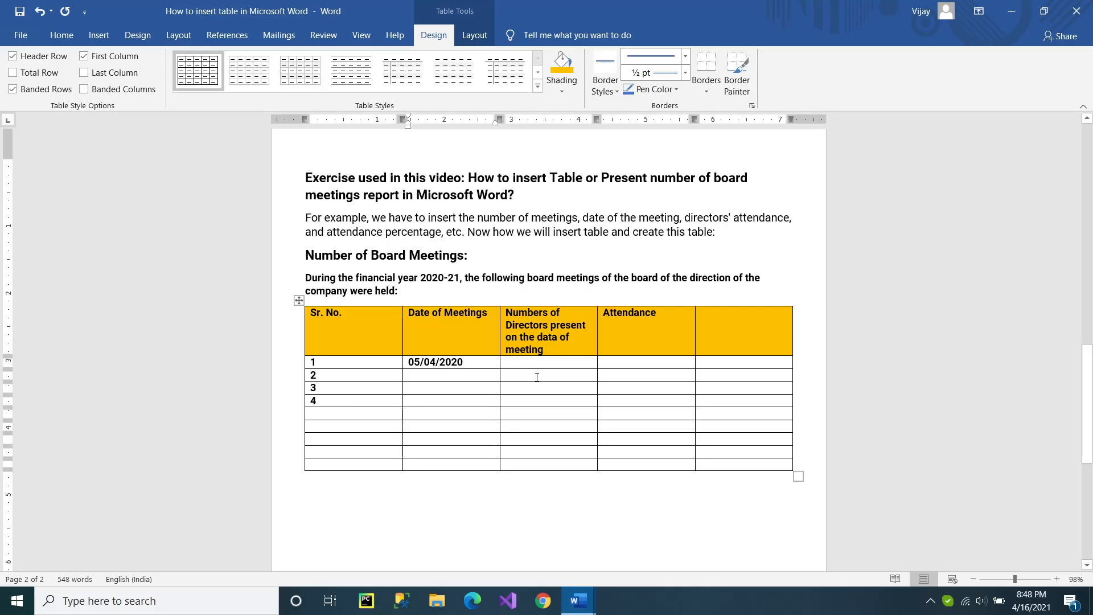
left_click(574, 363)
type("6")
key("Tab")
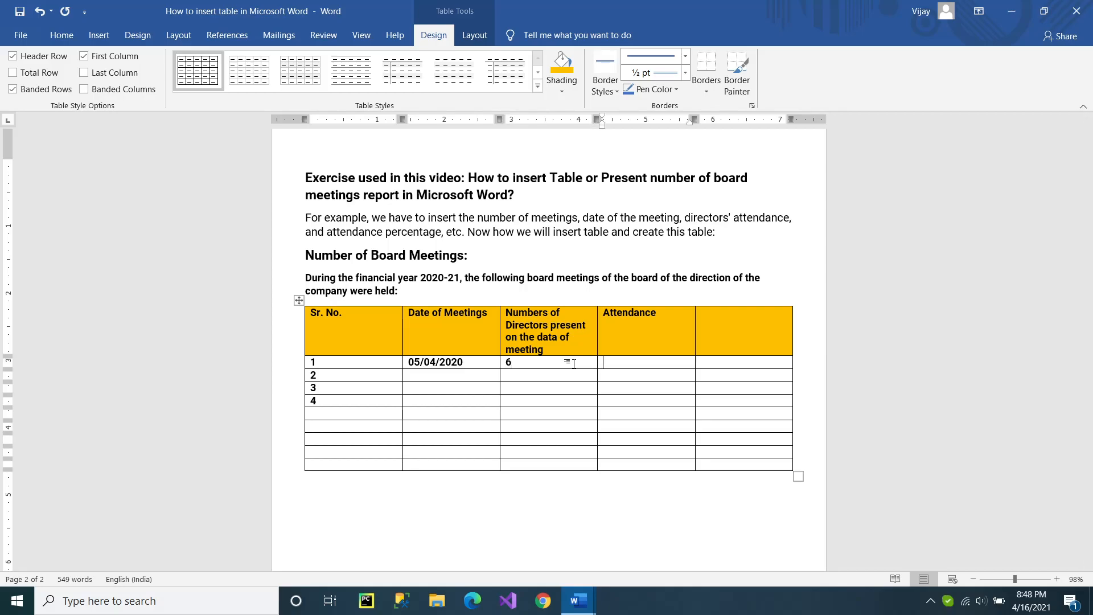
type("100%")
Fill in the second meeting row with date 07/08/2020, 4 directors and 90% attendance.
left_click(577, 363)
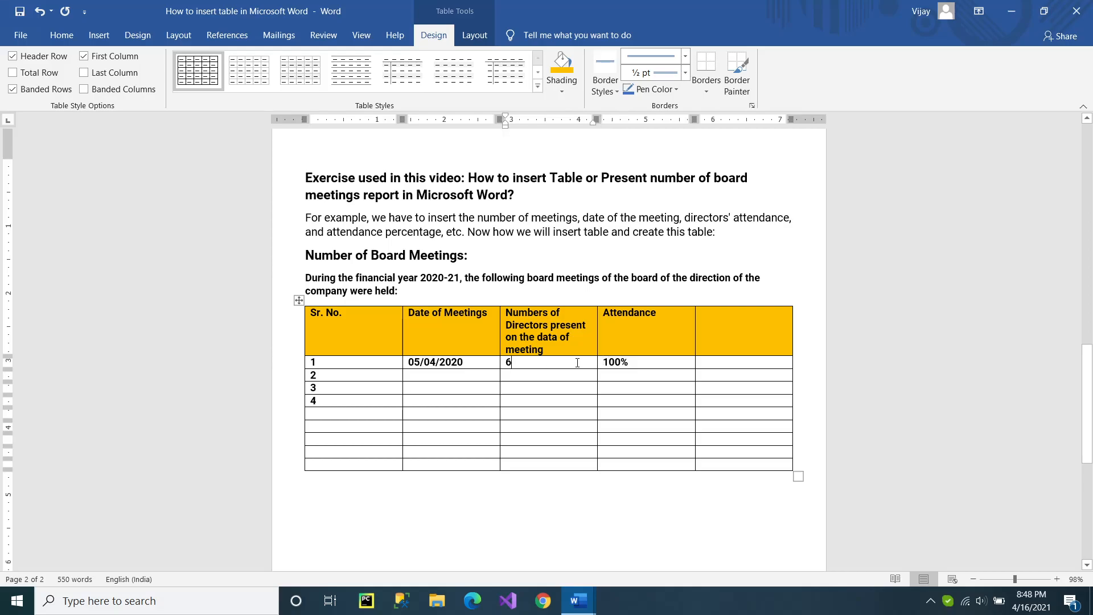
key("Tab")
key("Tab")
key("Tab")
key("Tab")
key("Tab")
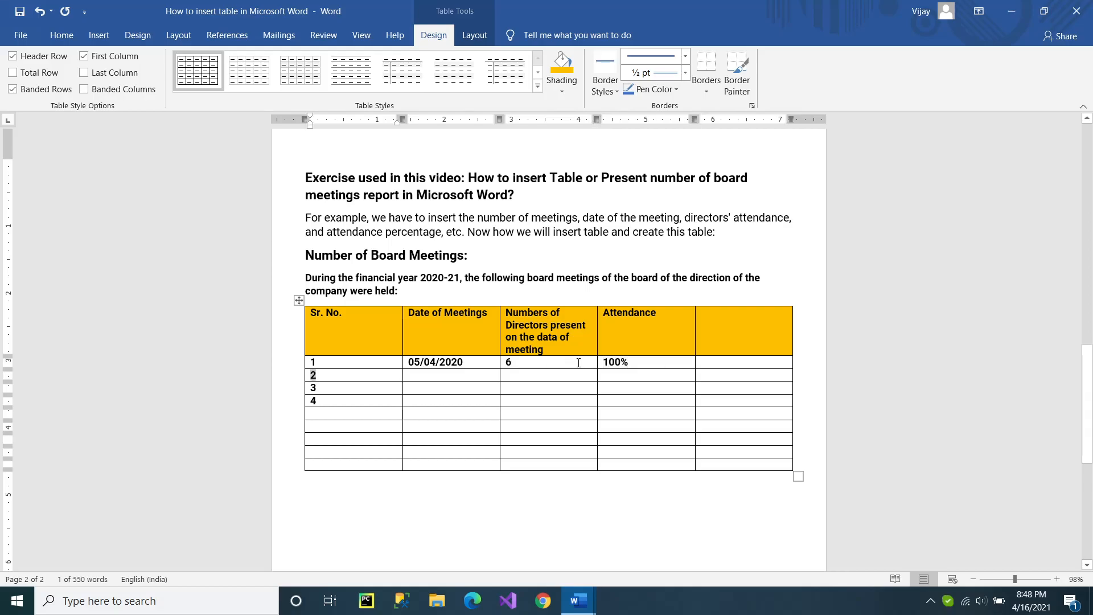
key("shift+Tab")
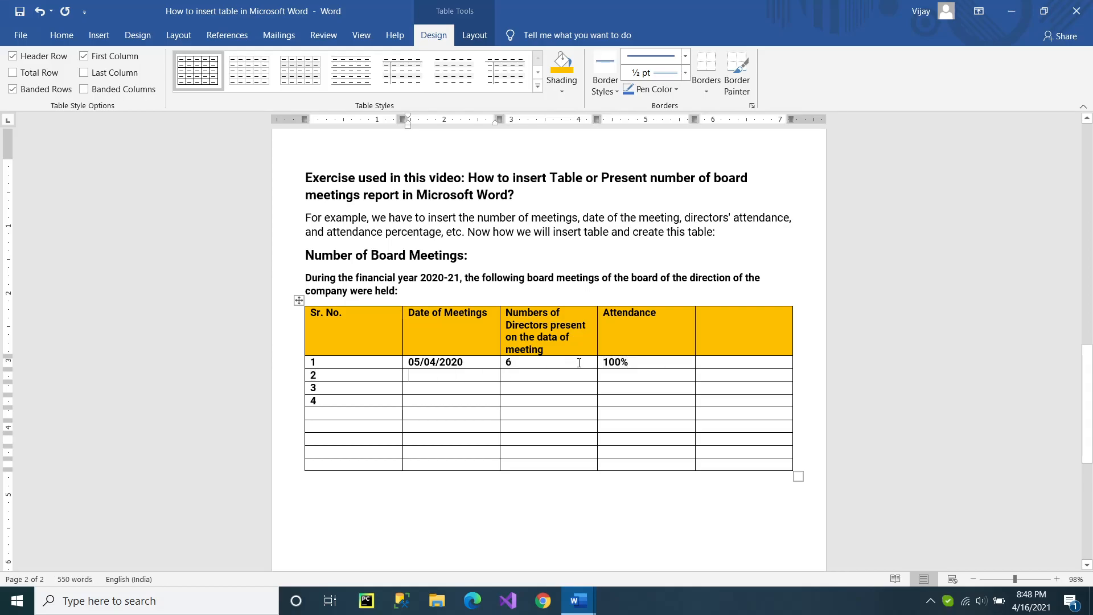
type("07/0")
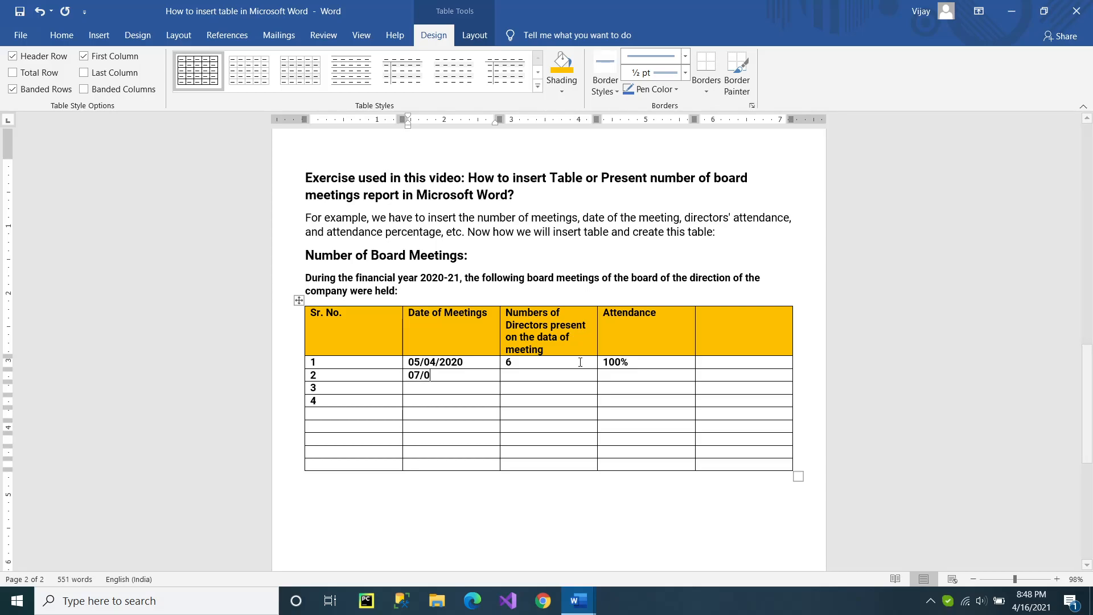
type("8/2020")
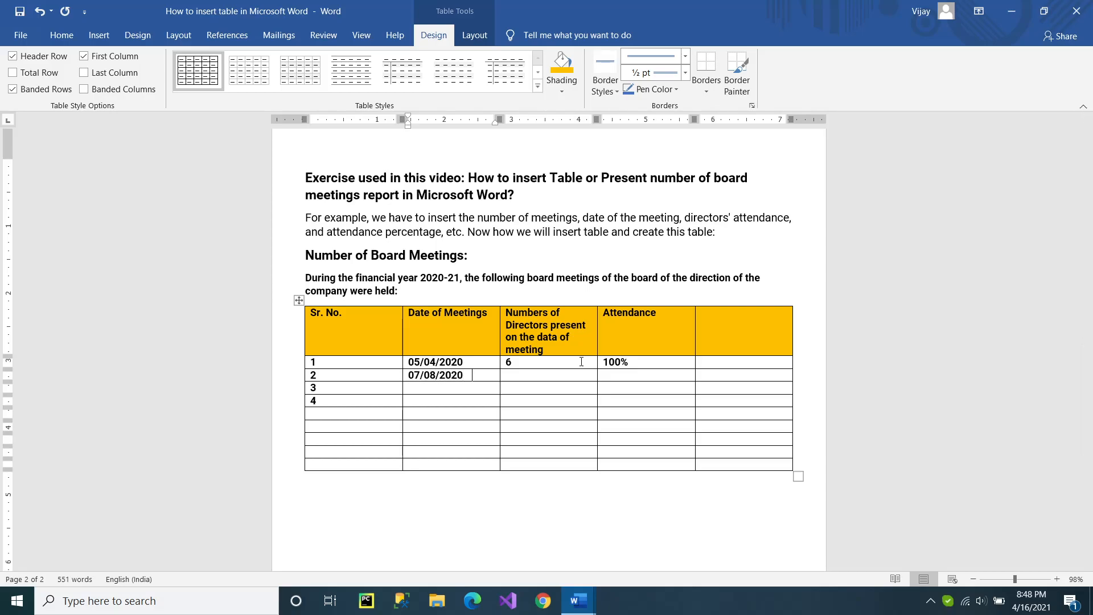
key("Tab")
type("4")
key("Tab")
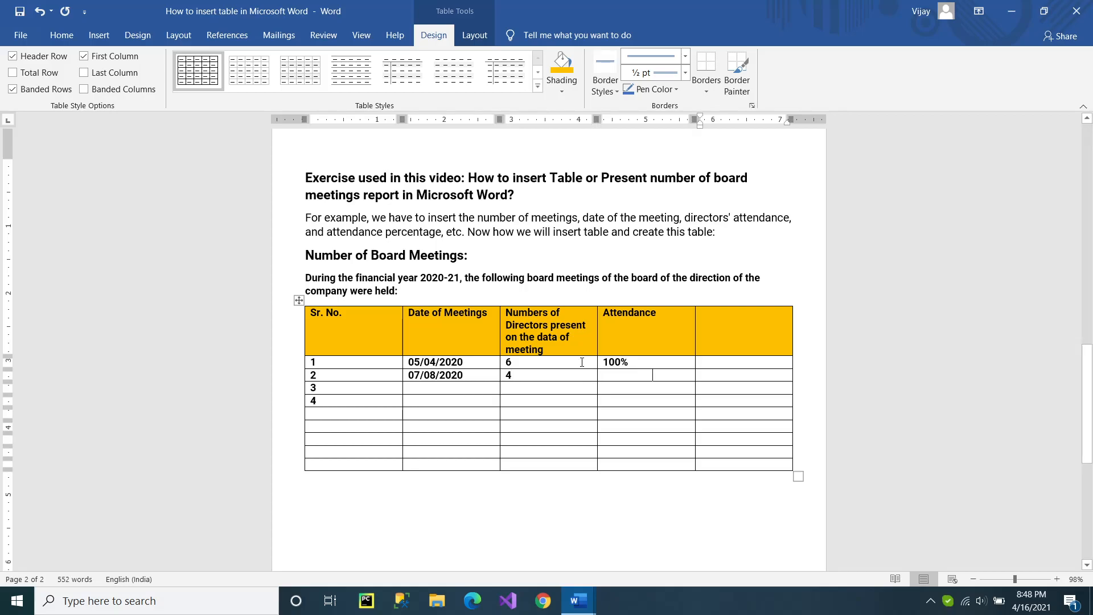
type("90%")
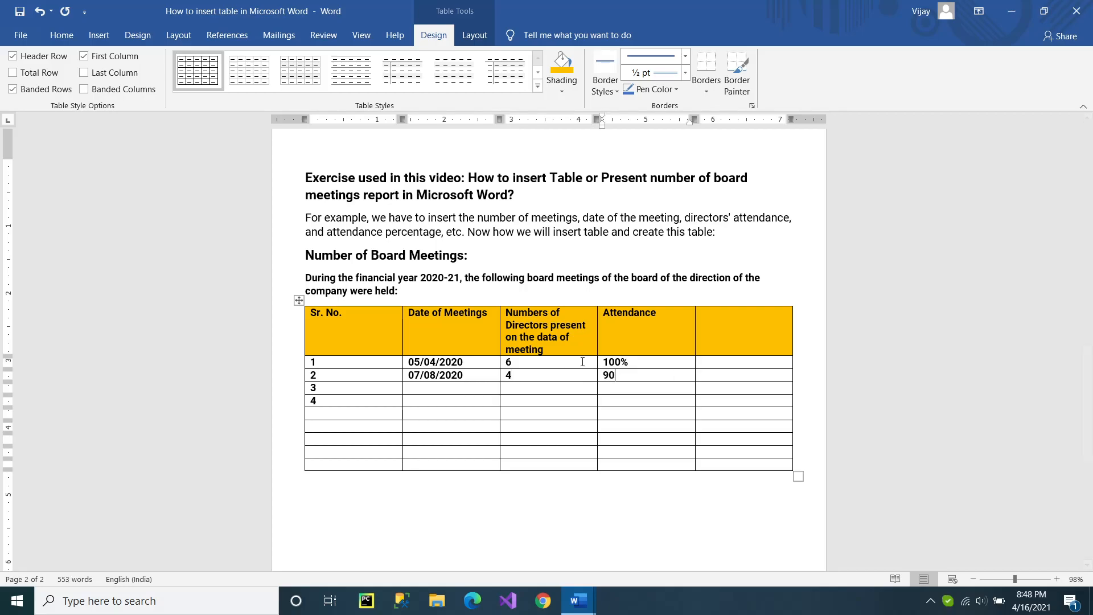
Fill in the third meeting row with date 31/12/2020, 7 directors and 75% attendance.
key("Tab")
key("Tab")
key("Tab")
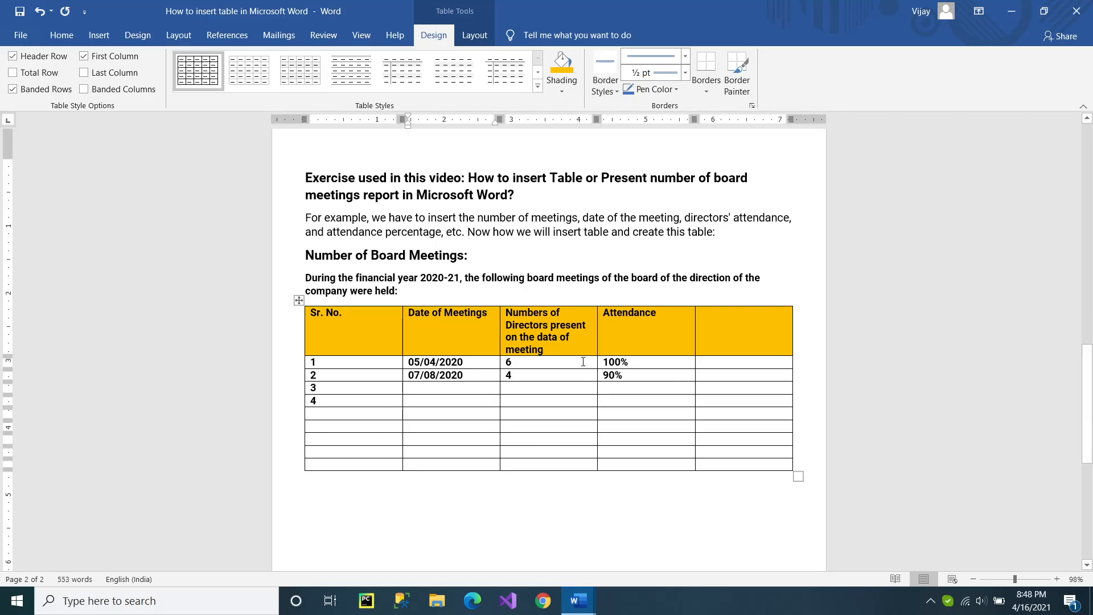
type("31/")
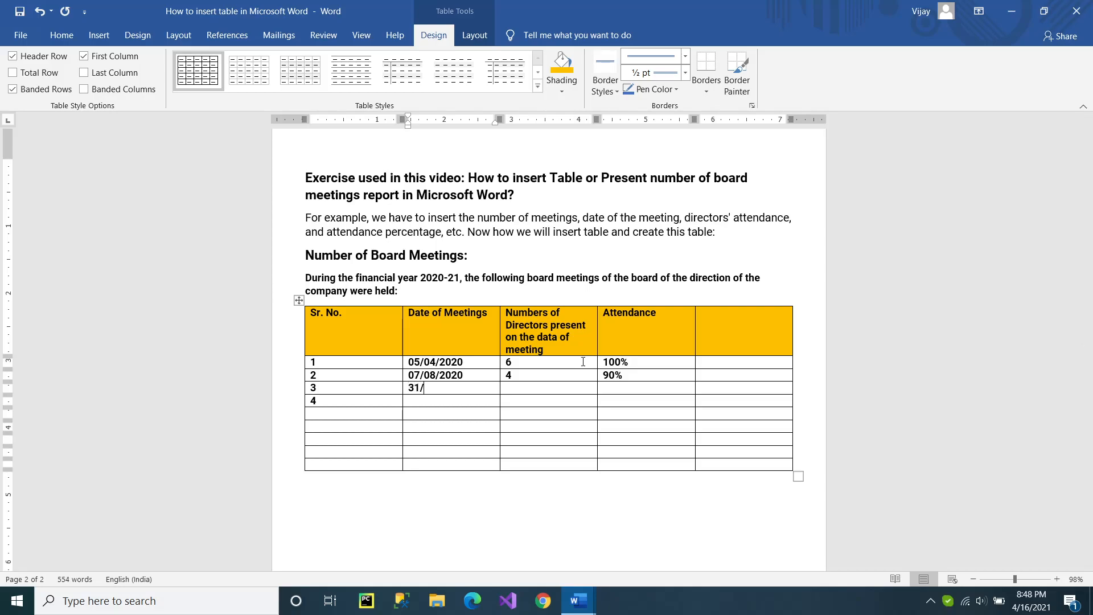
type("12/2020")
key("Tab")
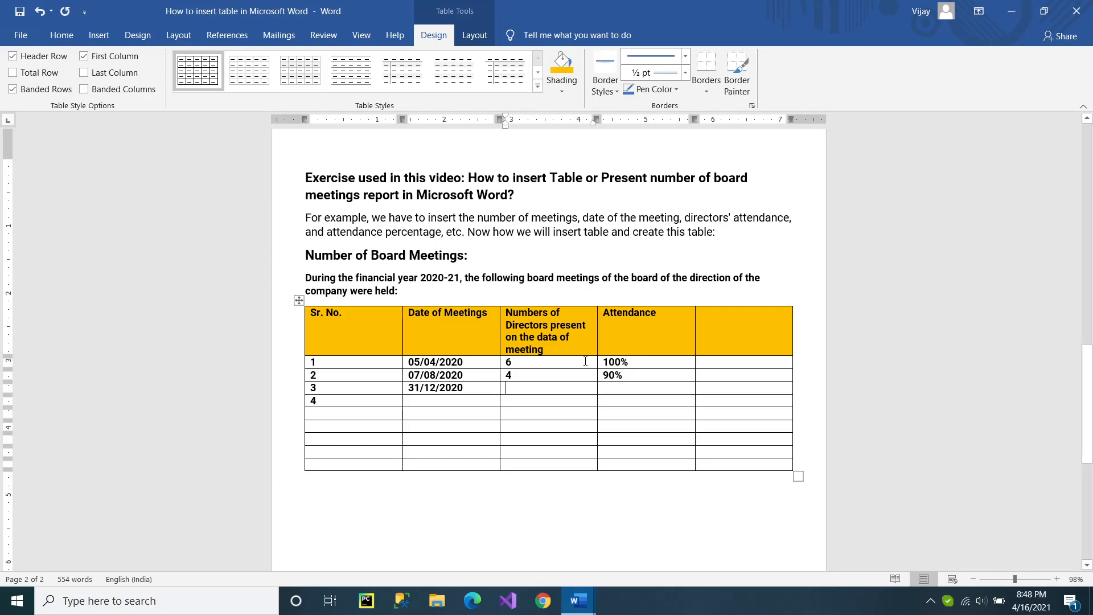
type("7")
key("Tab")
type("75%")
Fill in the fourth meeting row with date 31/03/2021, 7 directors and 90% attendance.
key("Tab")
key("Tab")
key("Tab")
type("0=")
key("BackSpace")
key("BackSpace")
type("3")
key("Return")
type("1")
key("BackSpace")
key("BackSpace")
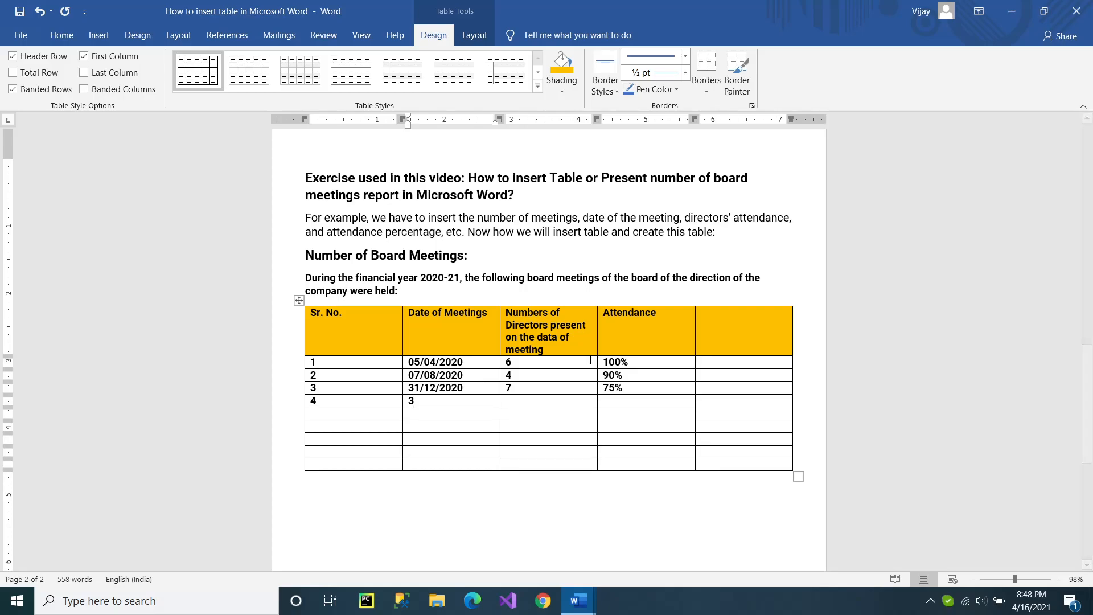
type("/")
key("BackSpace")
type("1")
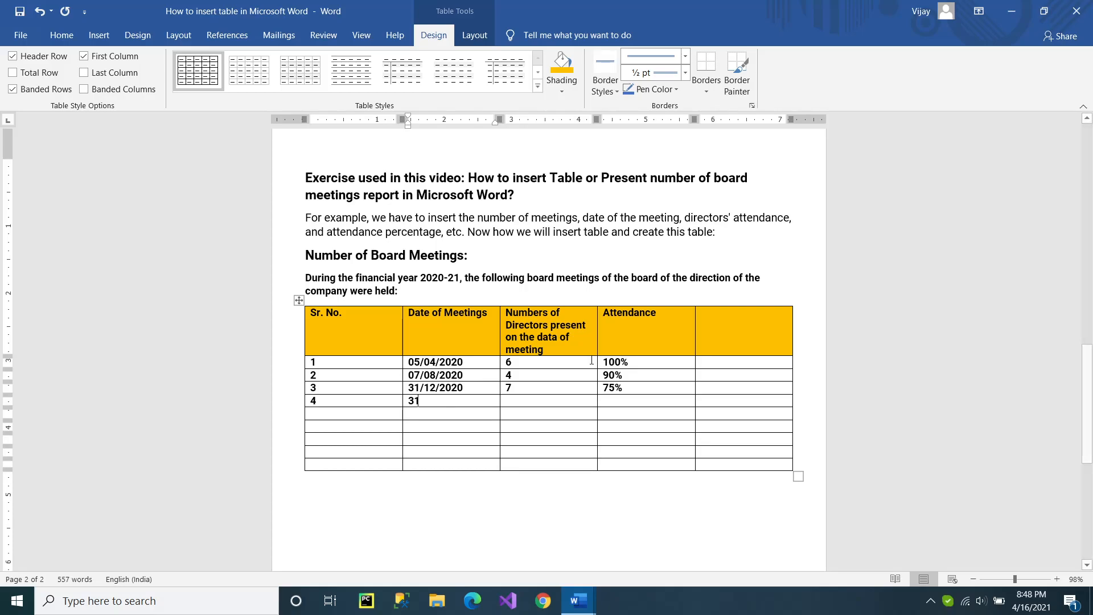
type("/0")
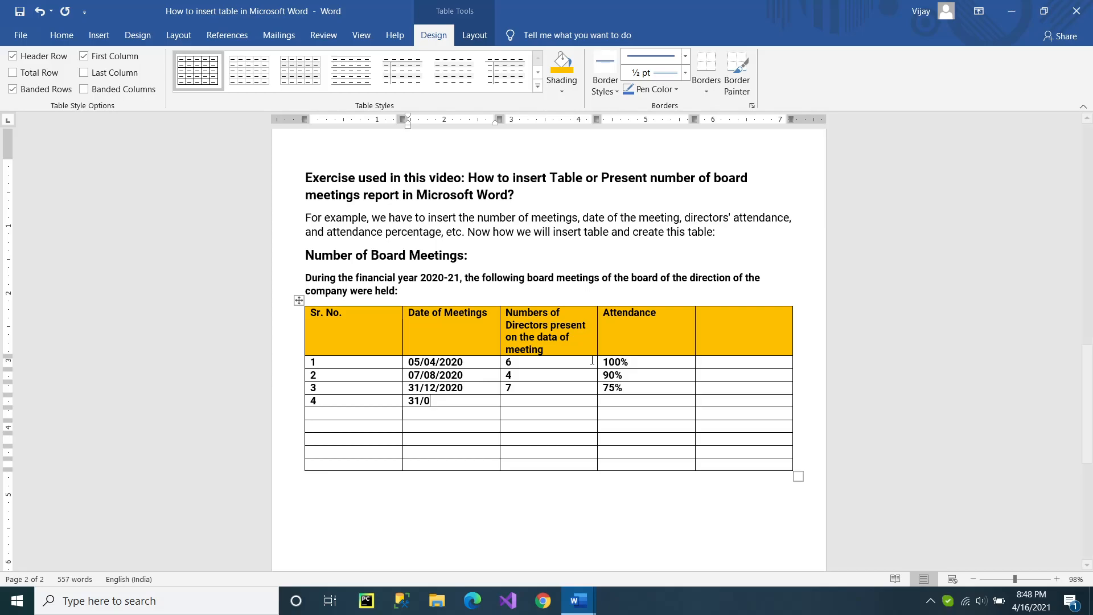
type("3/2021")
key("Tab")
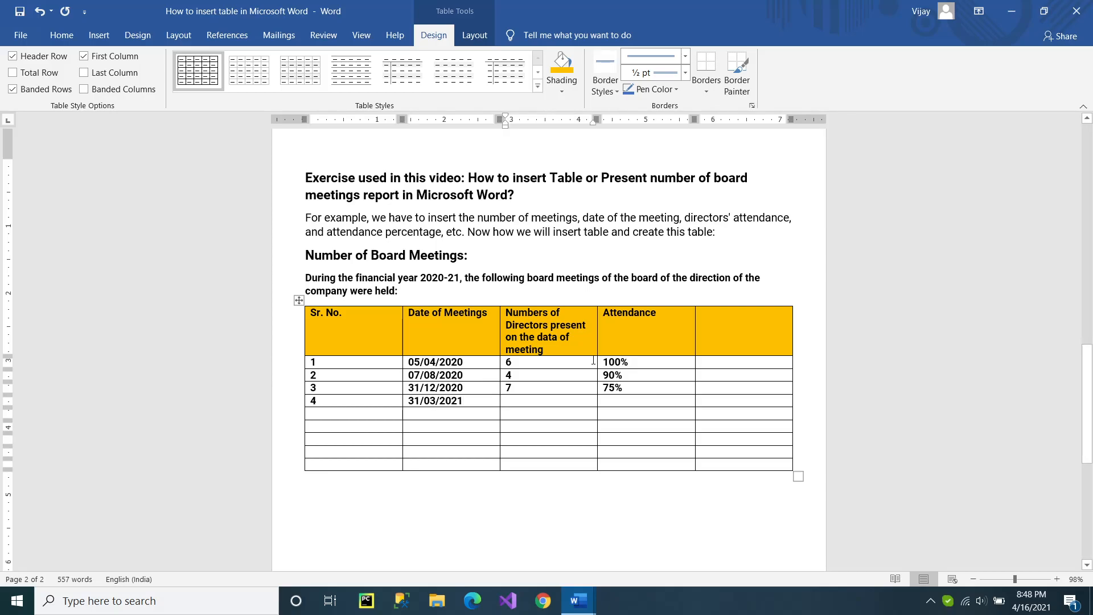
type("7")
key("Tab")
type("90%")
left_click_drag(533, 365, 535, 402)
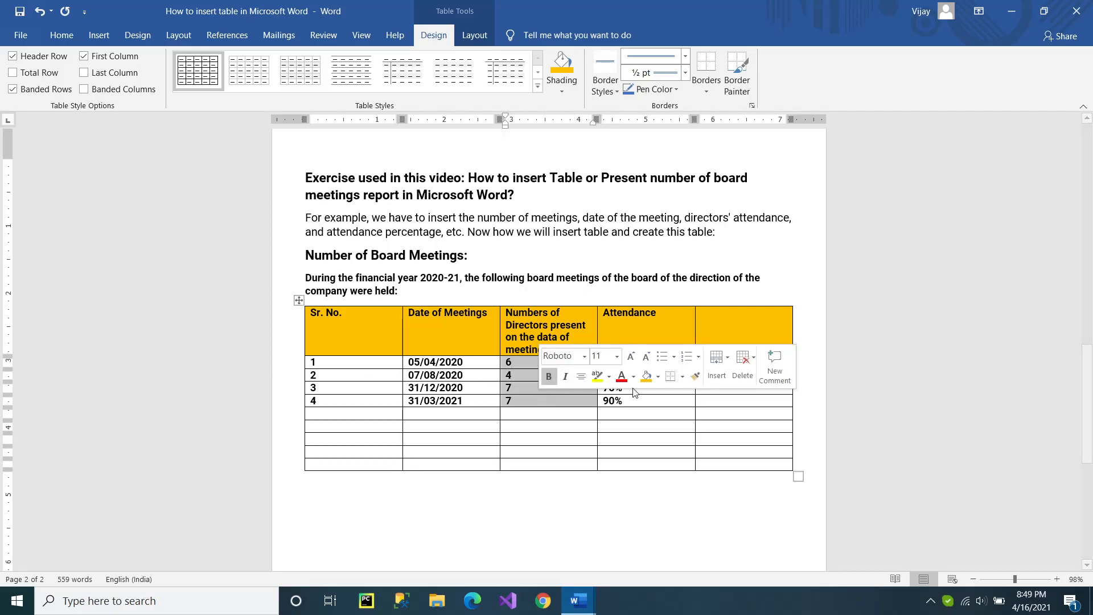
left_click_drag(653, 401, 498, 372)
left_click(555, 350)
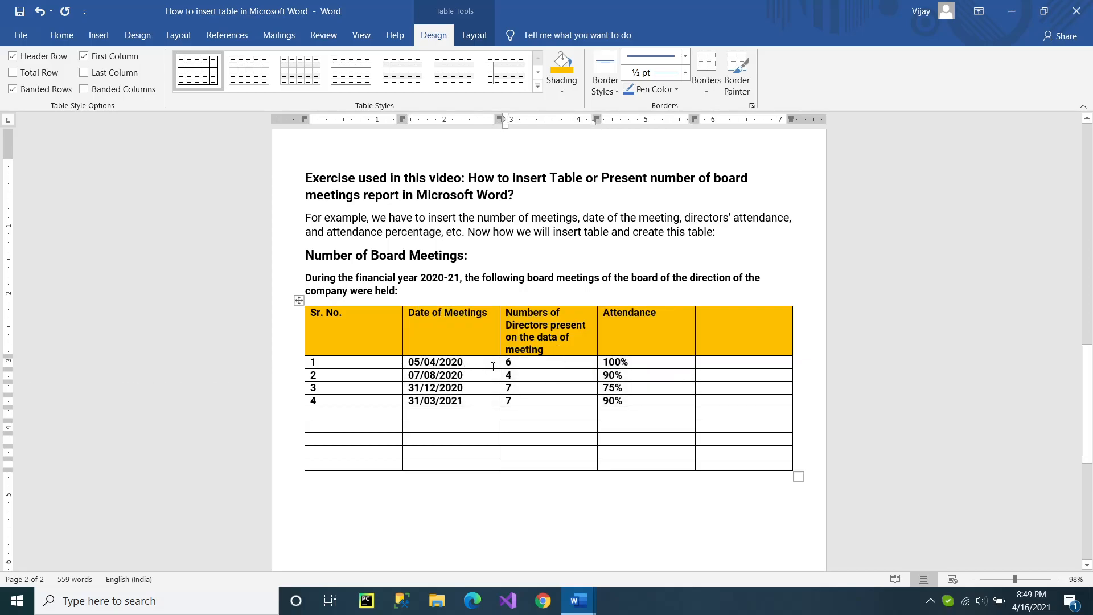
left_click(390, 333)
Center the table's header row text both horizontally and vertically within its cells.
left_click(306, 329)
double_click(306, 328)
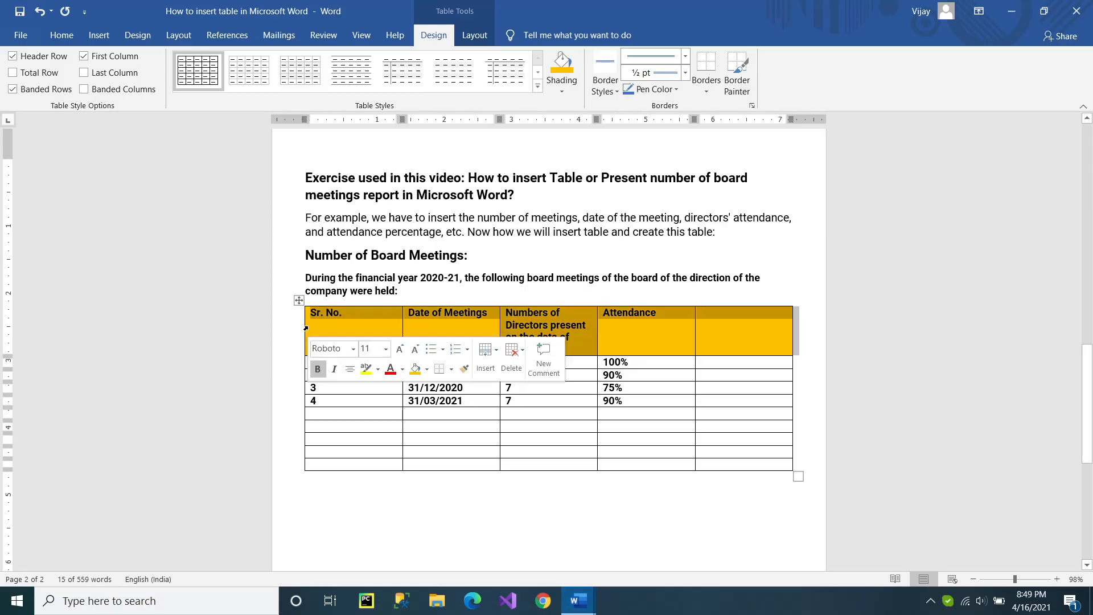
left_click(61, 35)
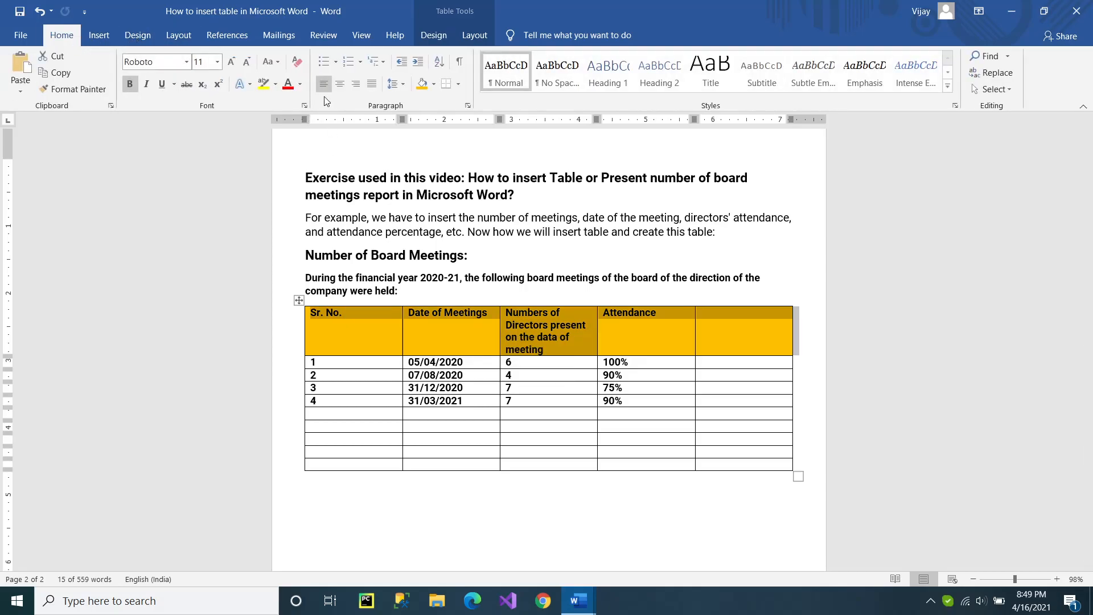
left_click(342, 85)
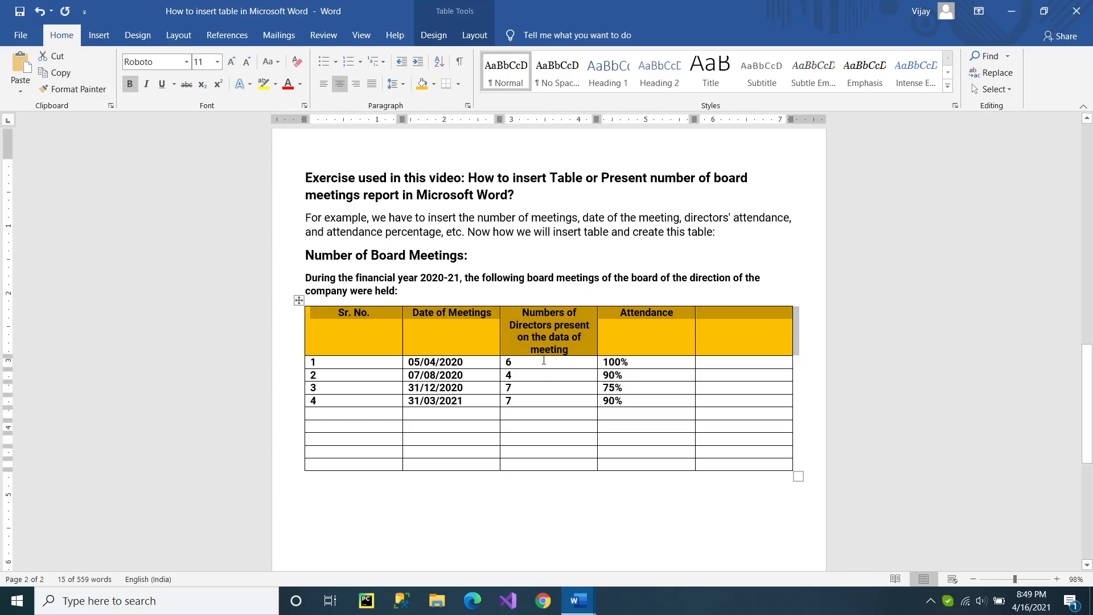
left_click(476, 36)
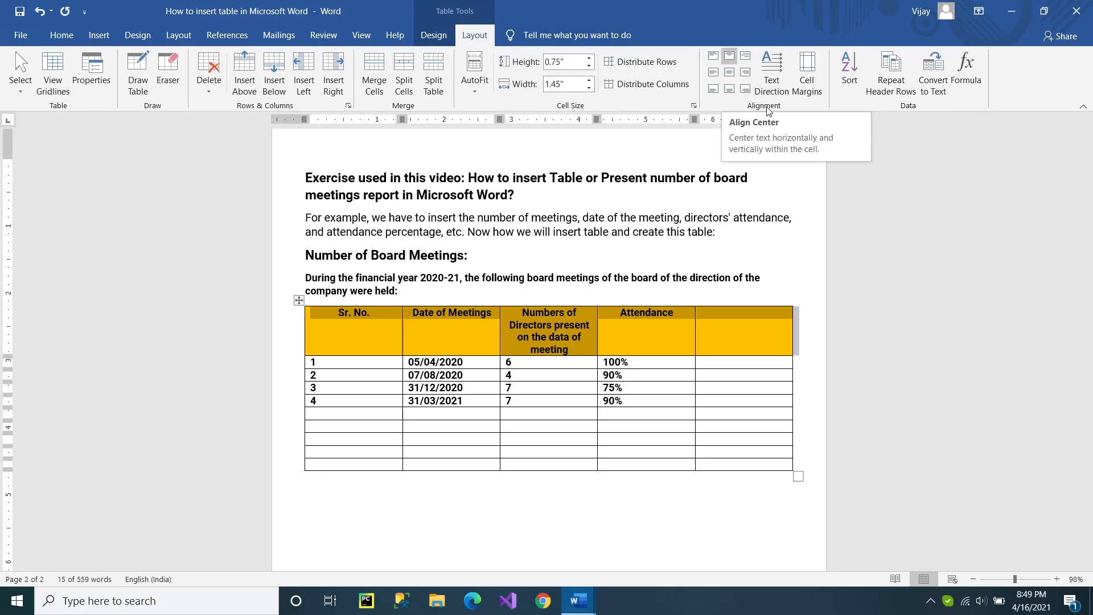
left_click(730, 74)
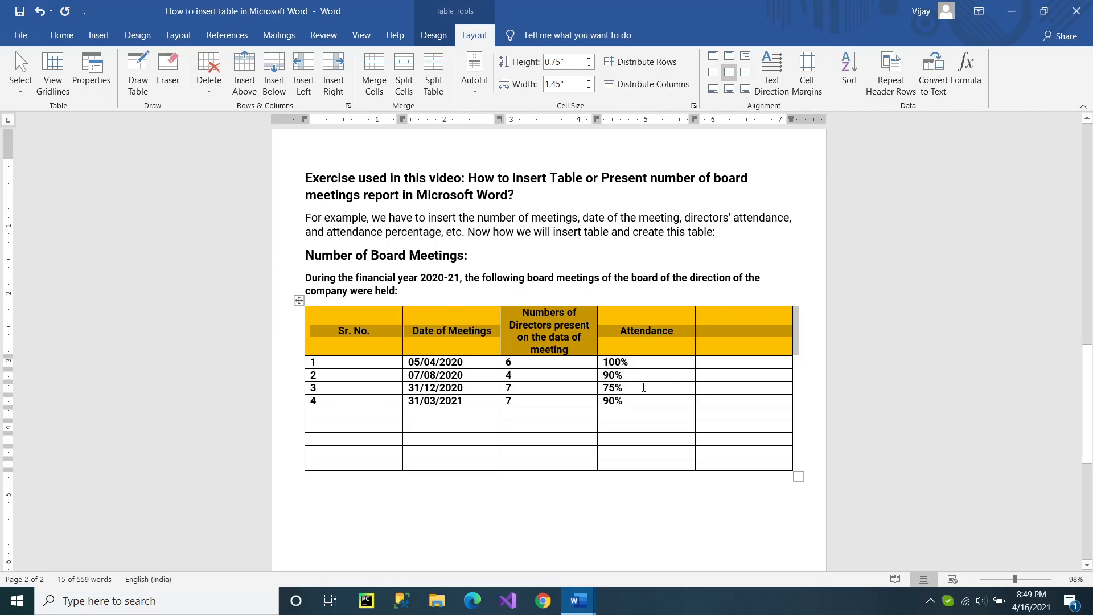
Apply Align Center to the text in every cell of the board meetings table.
left_click(327, 369)
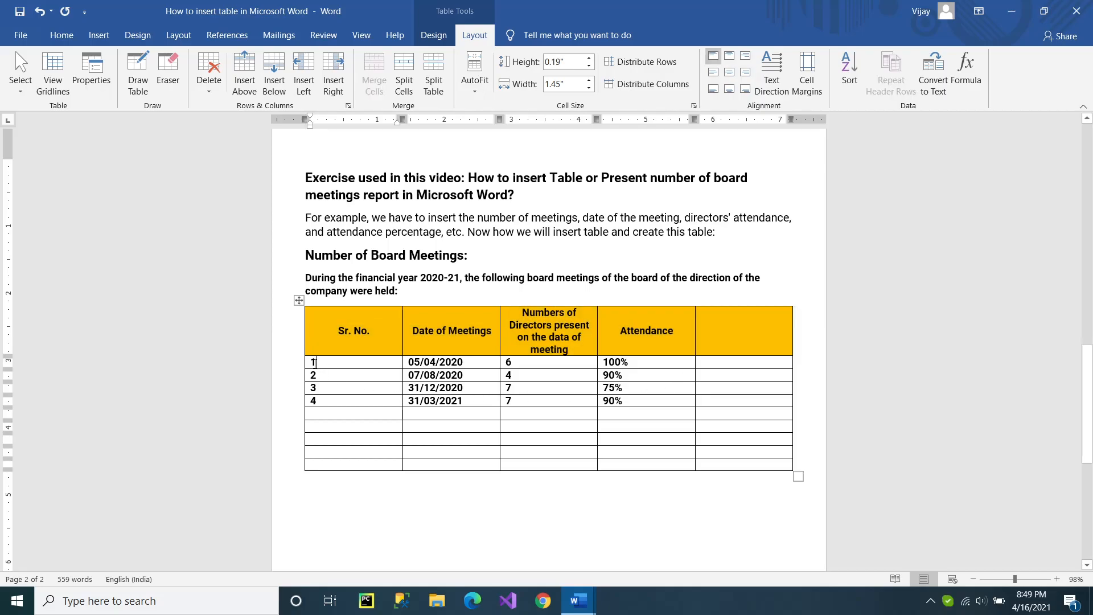
left_click(299, 300)
left_click(729, 72)
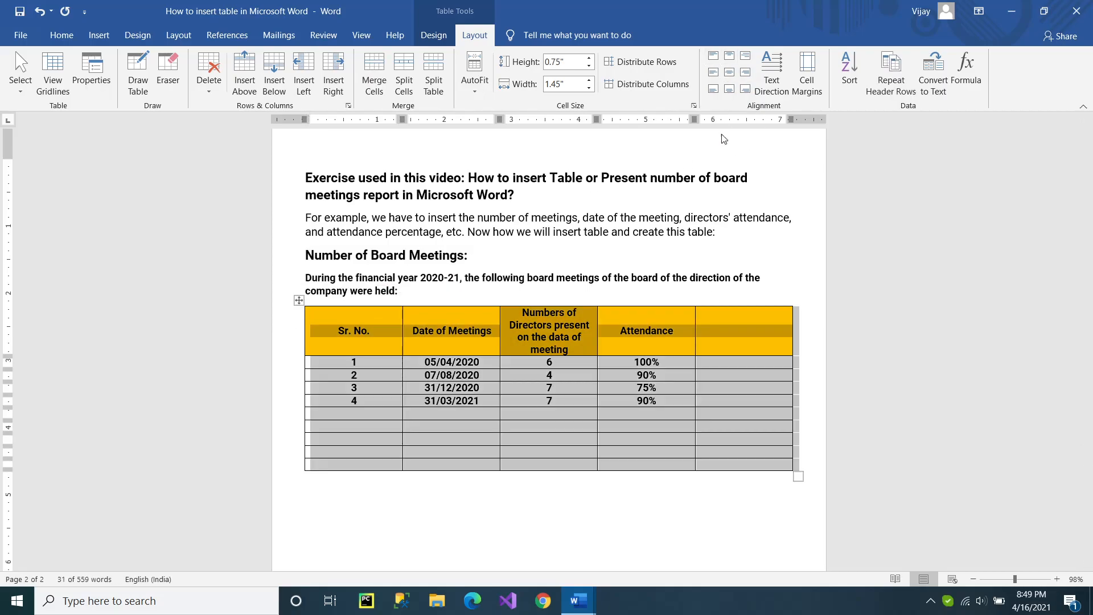
left_click(648, 401)
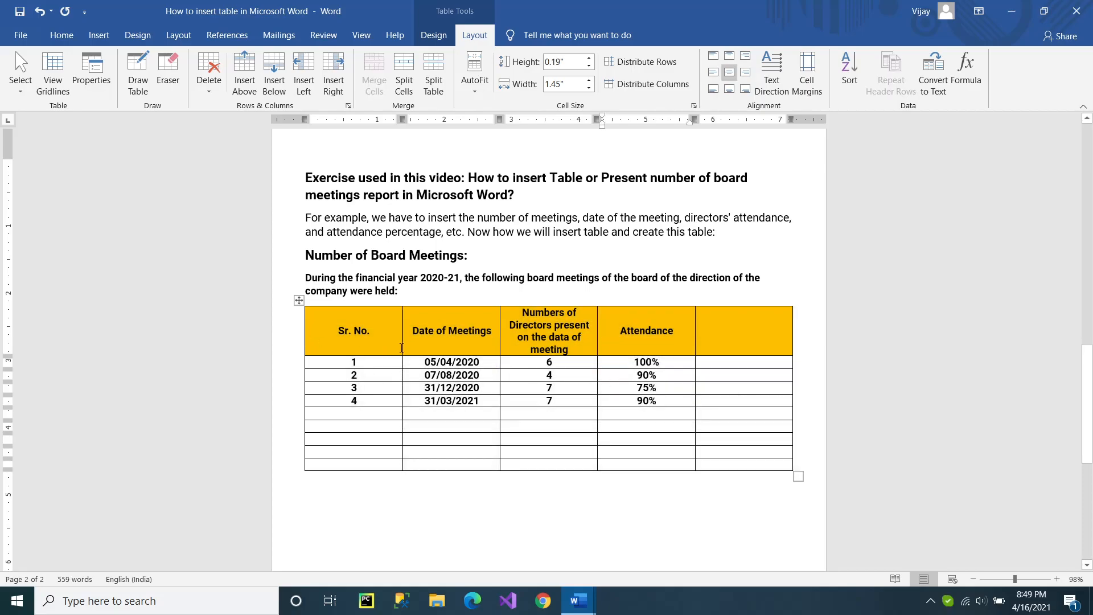
Adjust the column widths: narrow Sr. No., widen the Numbers of Directors column, and set Attendance to about 1.37 inches.
left_click_drag(402, 345, 347, 344)
left_click_drag(500, 351, 449, 351)
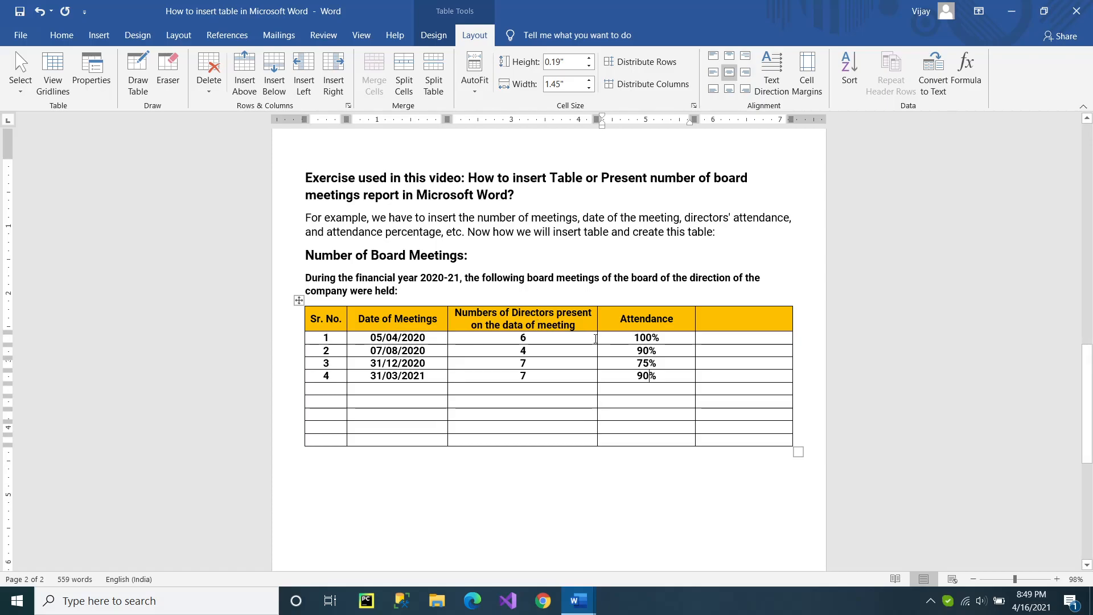
left_click_drag(596, 342, 603, 342)
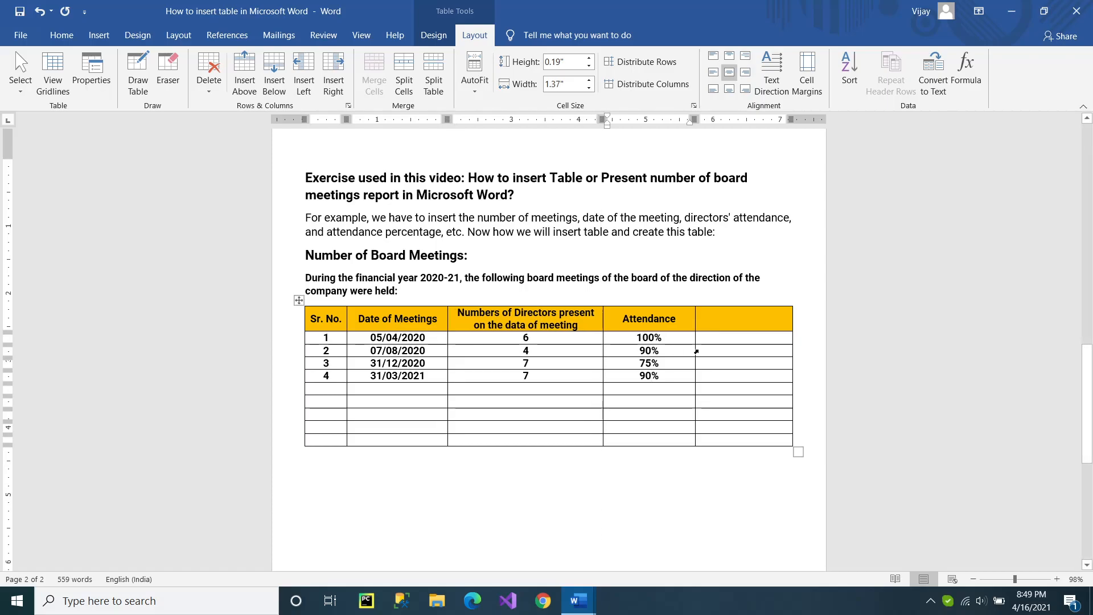
Delete the empty column after Attendance and enlarge the whole table to about 7 inches wide.
left_click(718, 326)
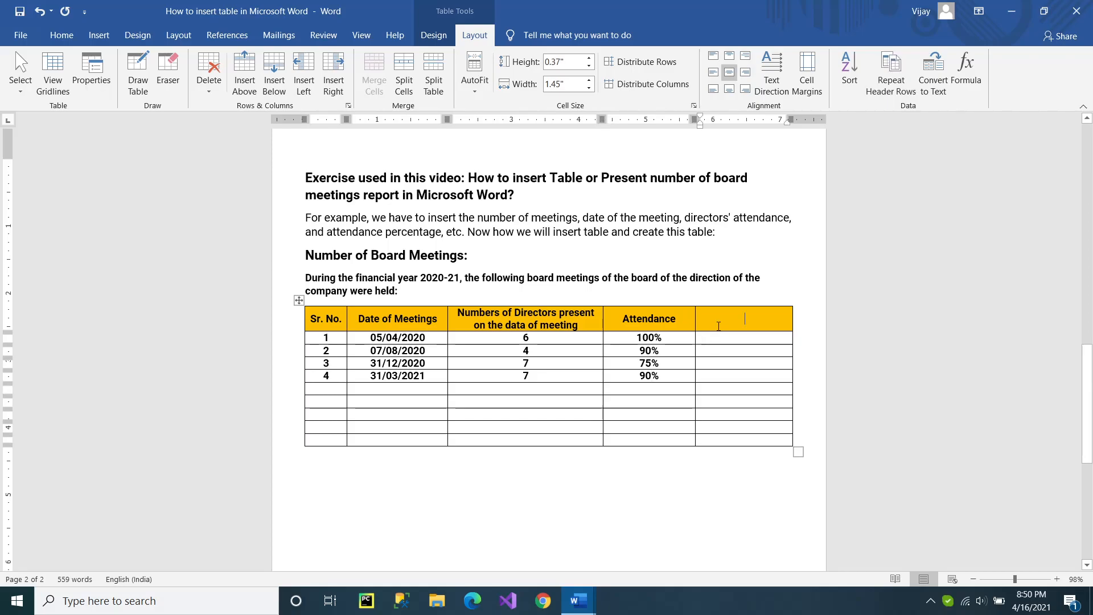
left_click(740, 305)
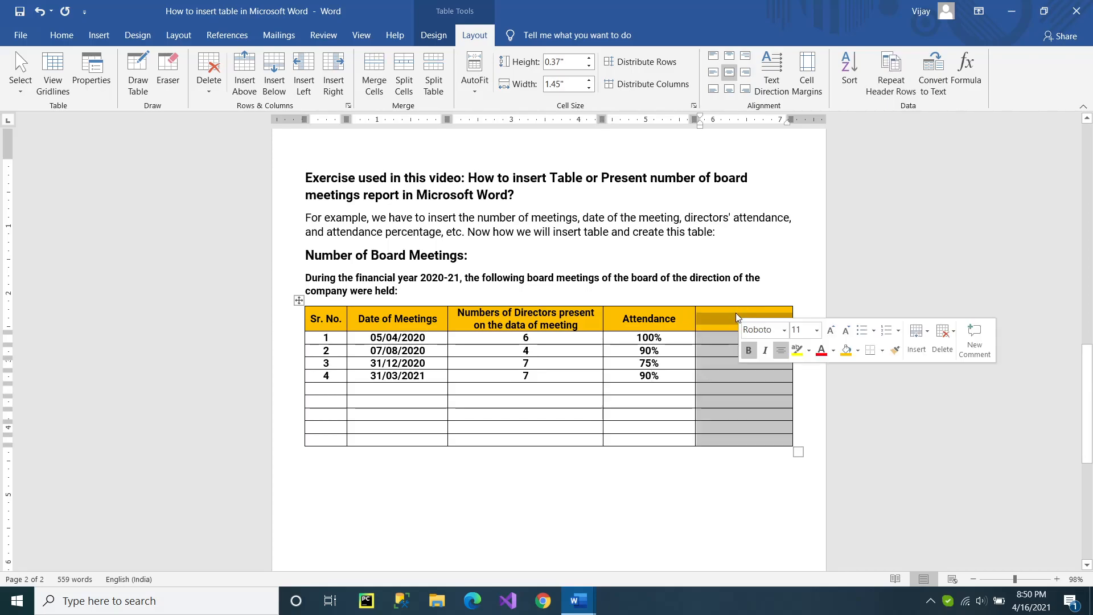
left_click(940, 334)
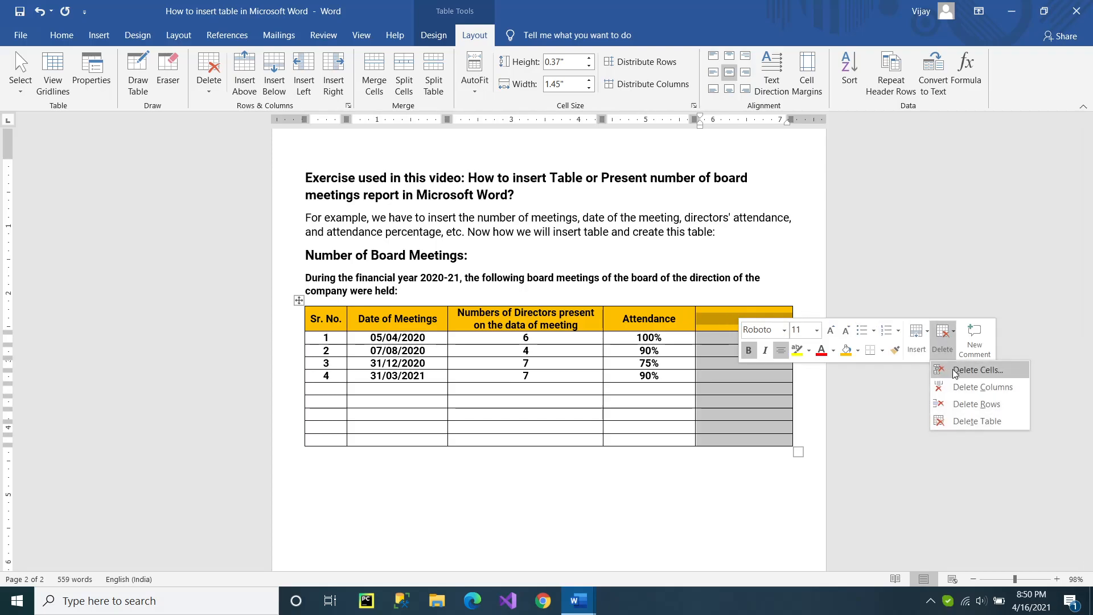
left_click(970, 387)
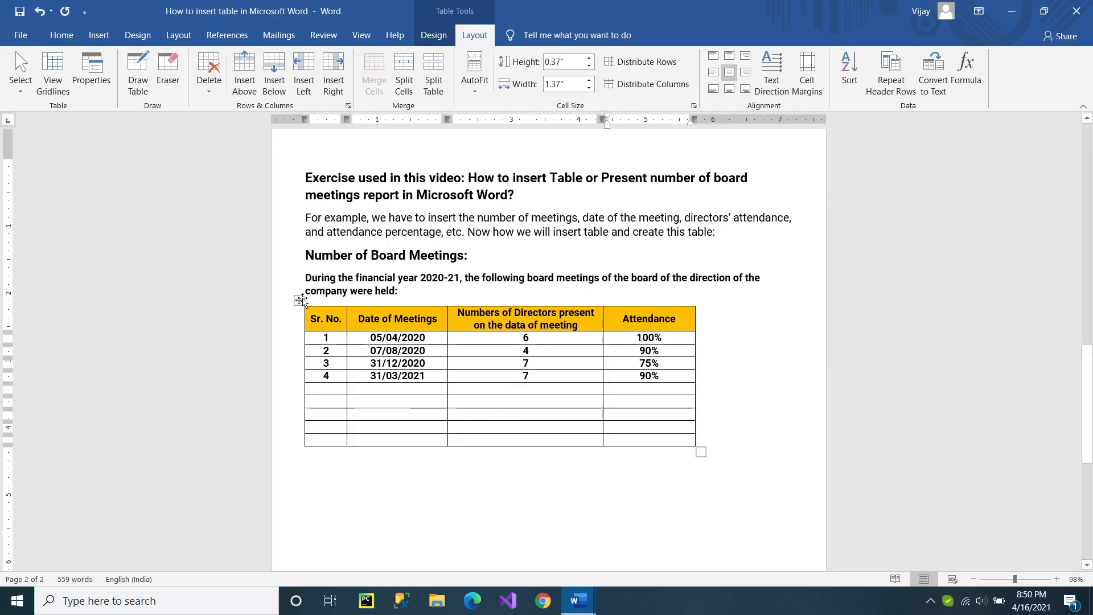
left_click_drag(701, 452, 774, 462)
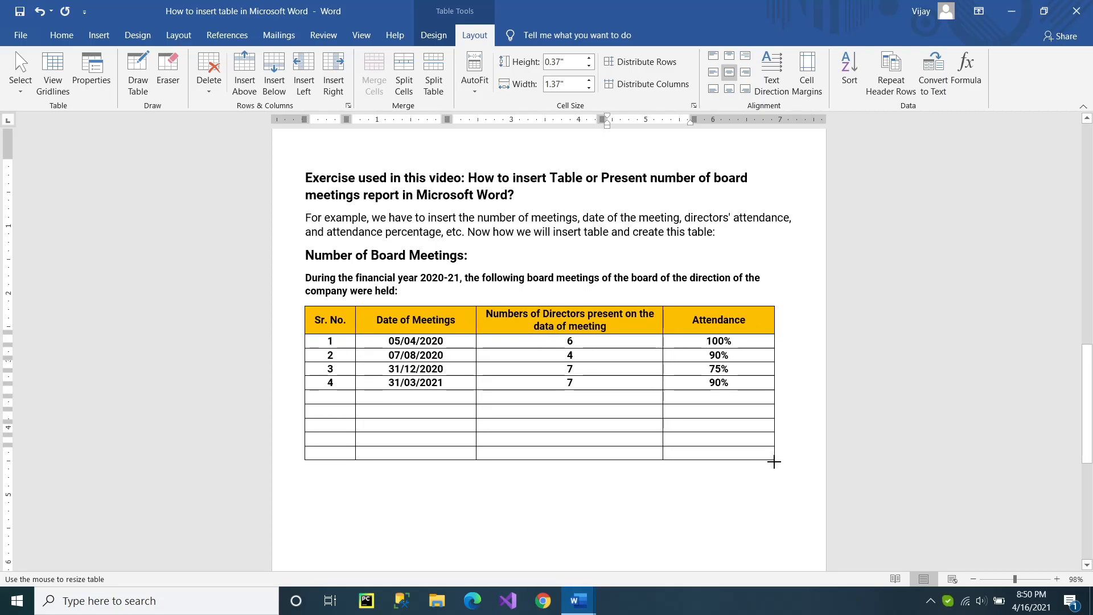
left_click(735, 504)
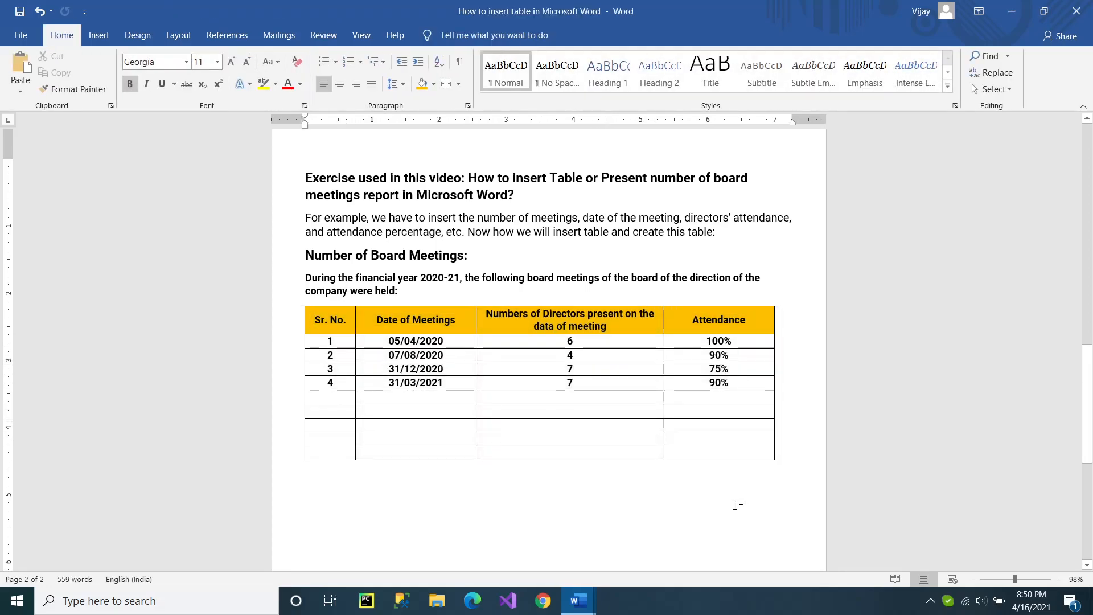
Remove bold formatting from the four meeting rows below the header.
left_click_drag(730, 378, 325, 341)
left_click(61, 35)
left_click(132, 85)
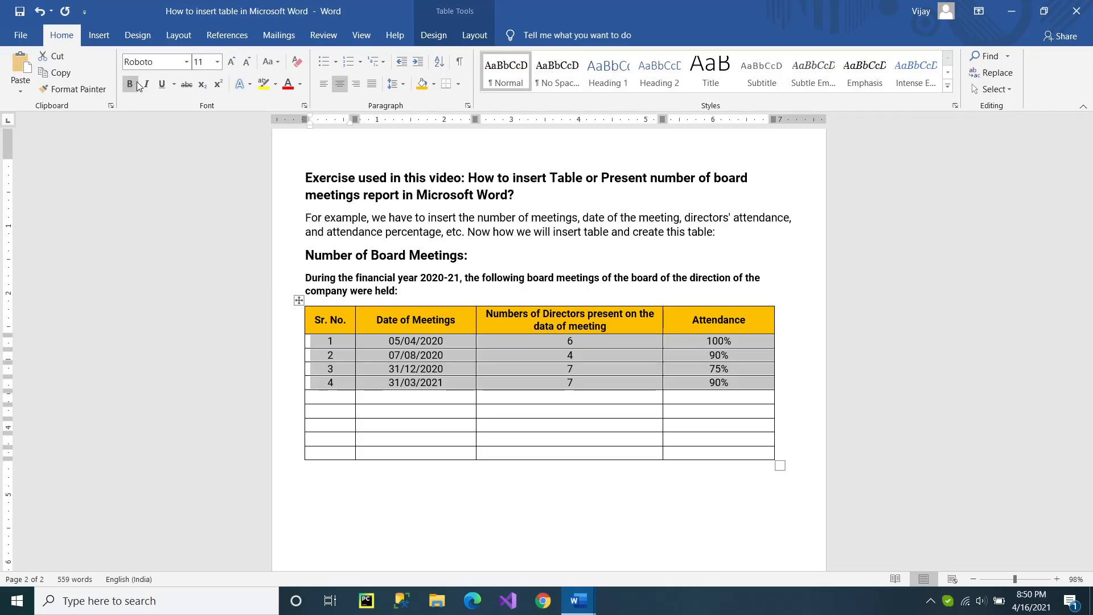
left_click(427, 370)
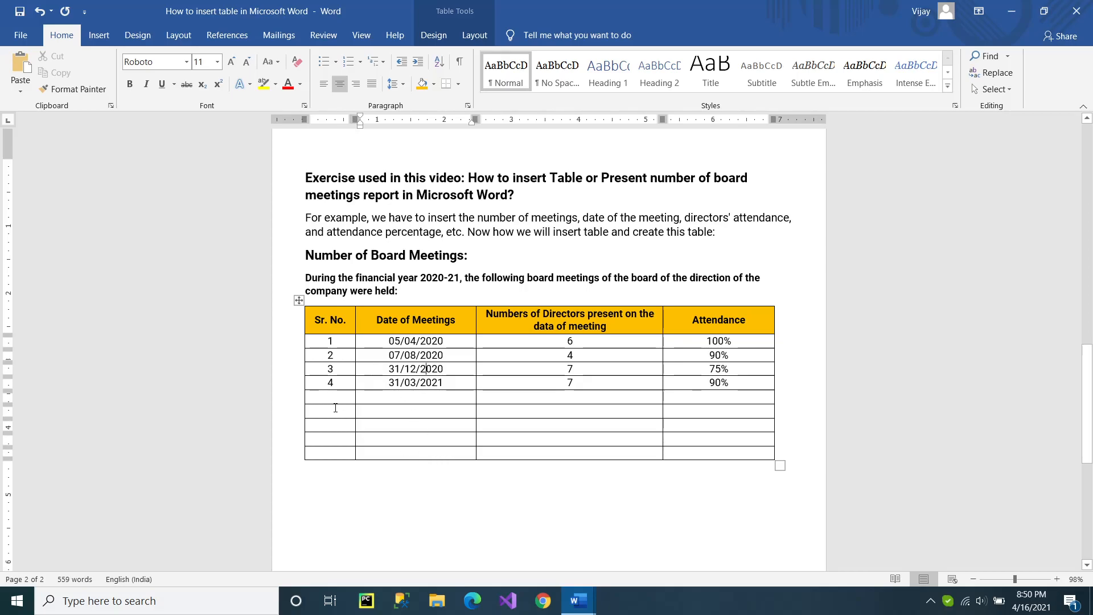
Delete the cells of the five empty rows below the fourth meeting with the Shift cells left option.
left_click_drag(335, 398, 692, 459)
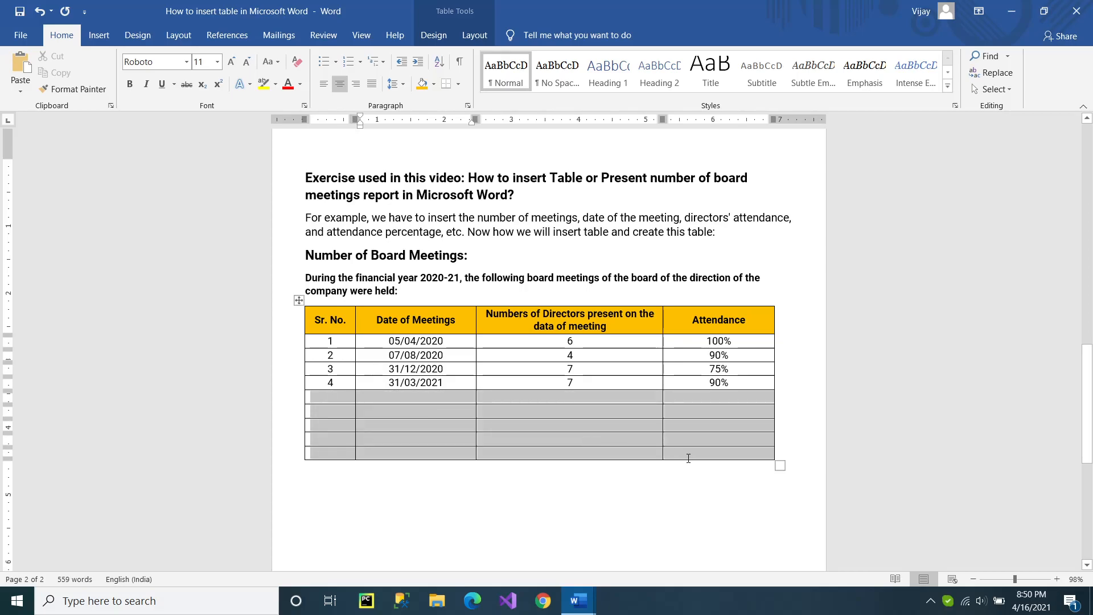
right_click(563, 423)
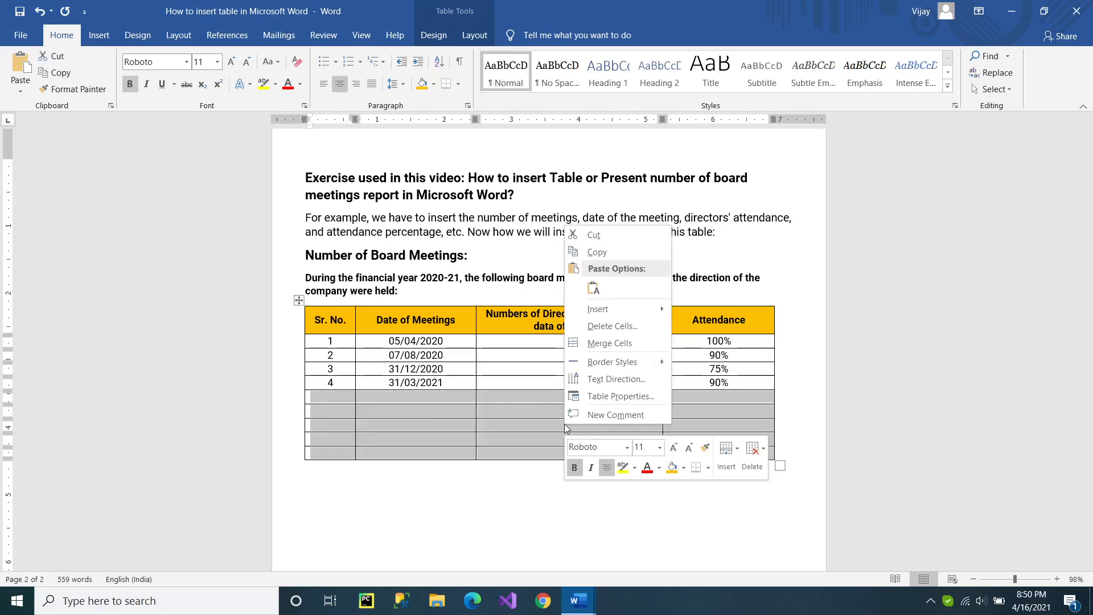
left_click(597, 330)
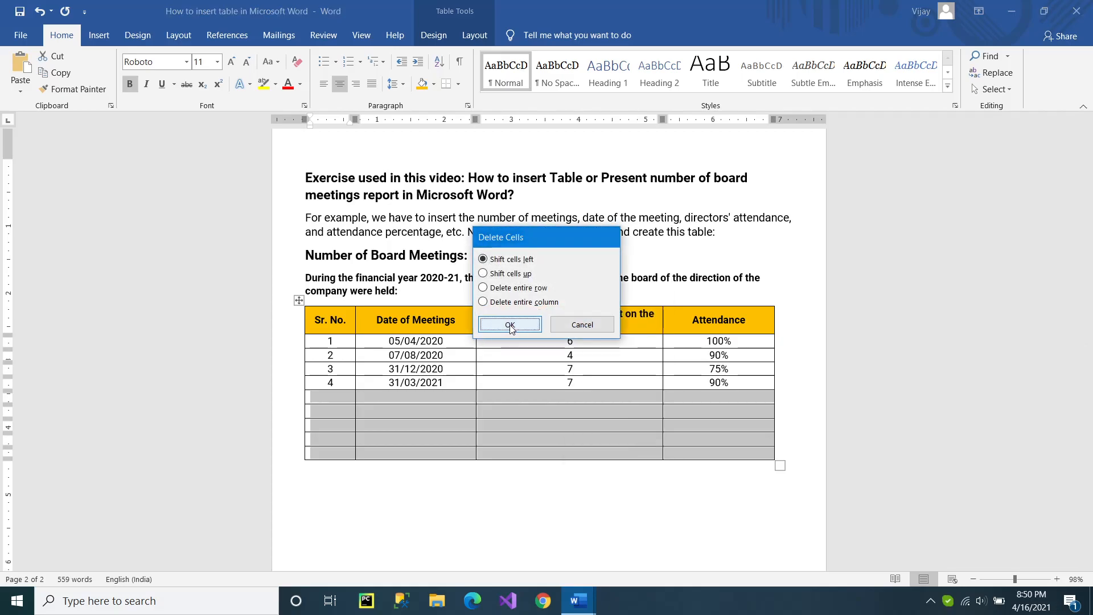
left_click(512, 324)
left_click(564, 442)
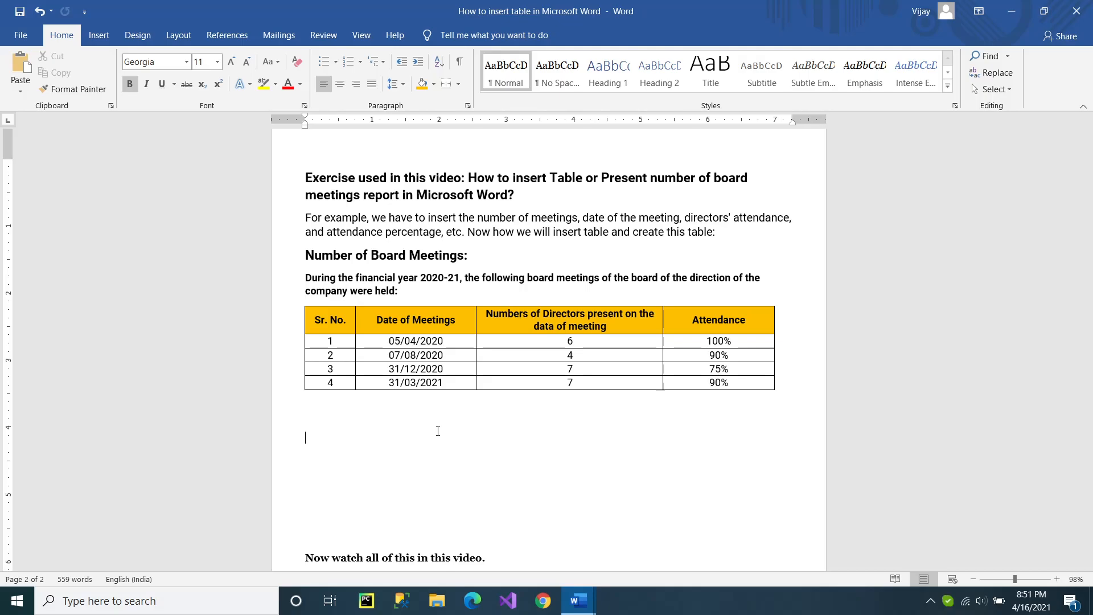
Clear the surplus blank lines below the table, leaving one blank line before "Now watch all of this in this video.".
key("ctrl+z")
key("ctrl+z")
key("ctrl+z")
key("ctrl+z")
key("ctrl+z")
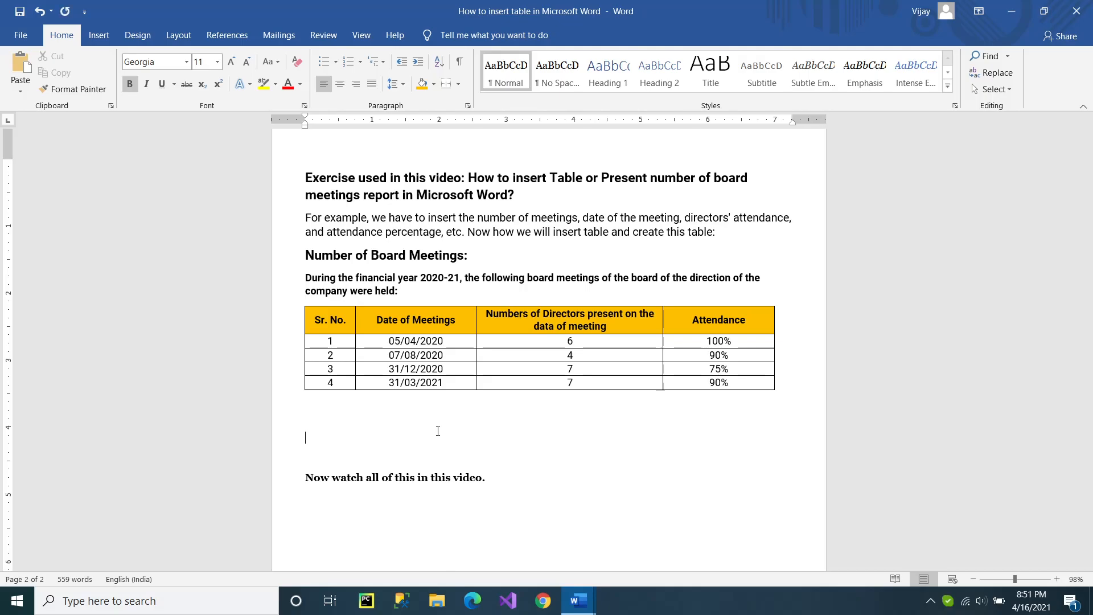
key("ctrl+z")
key("ctrl+z")
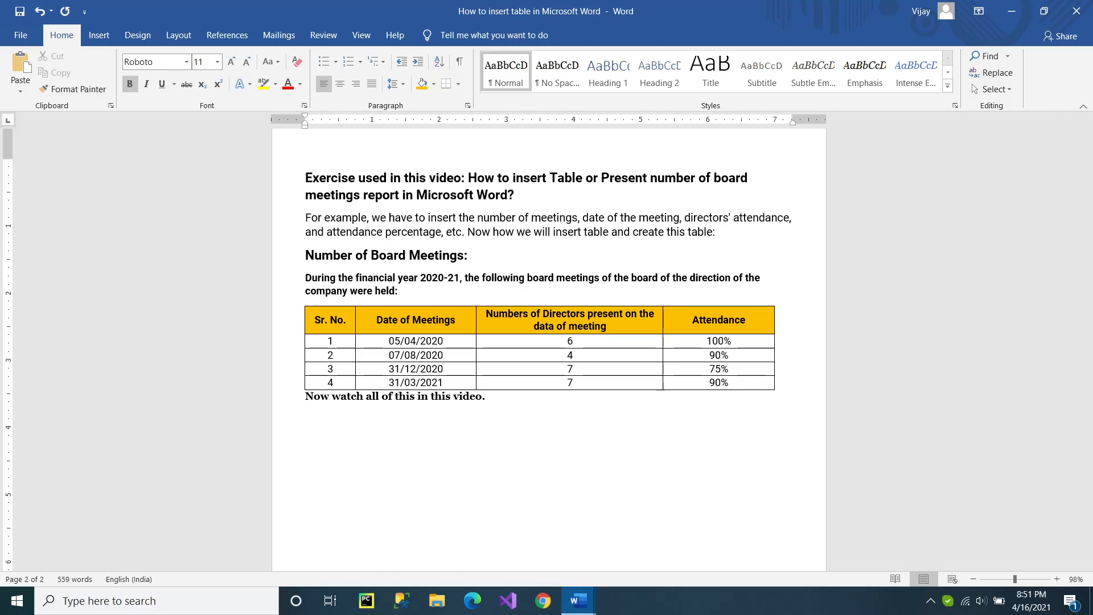
key("ctrl+y")
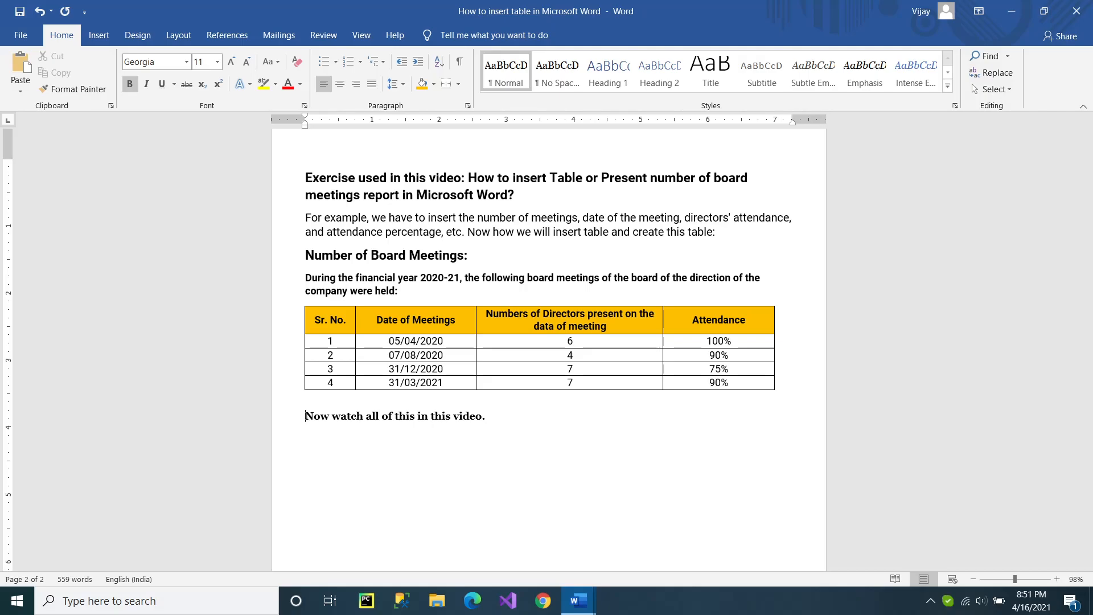
scroll(419, 437, "up", 10)
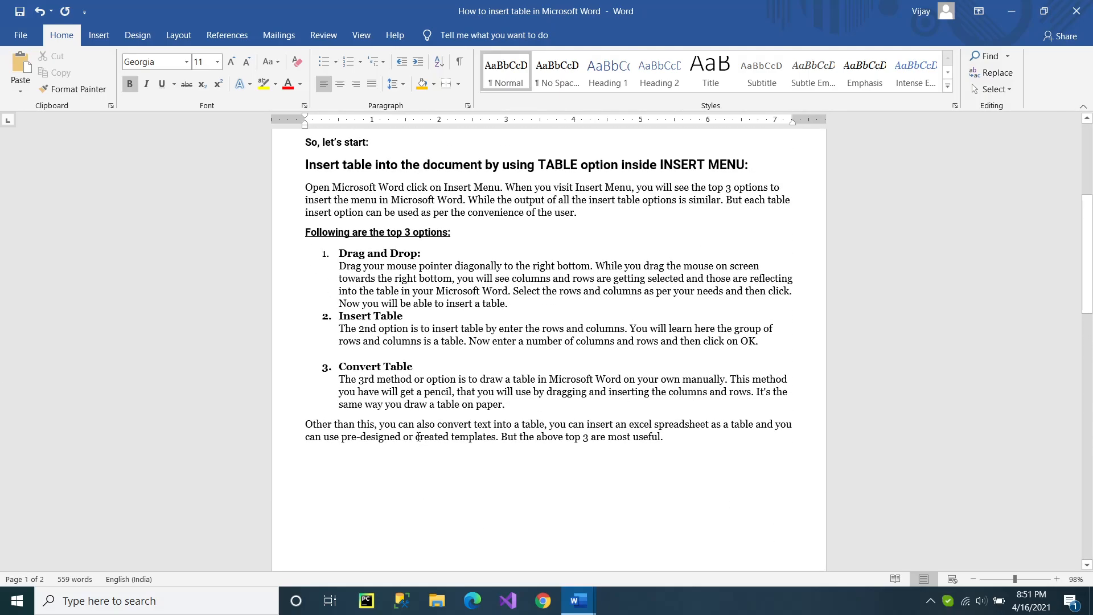
scroll(418, 436, "up", 5)
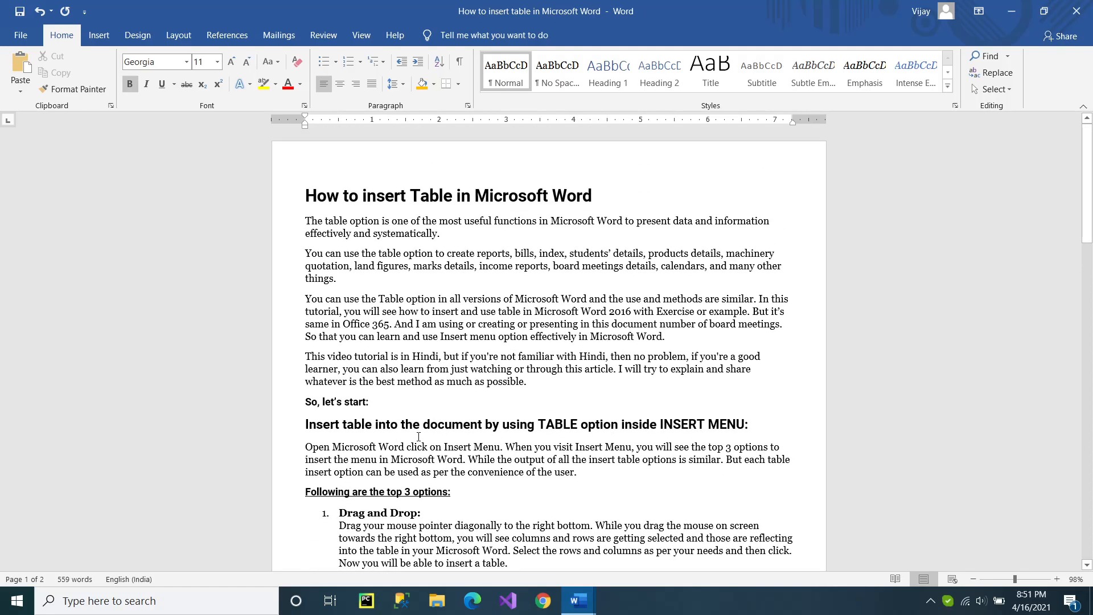